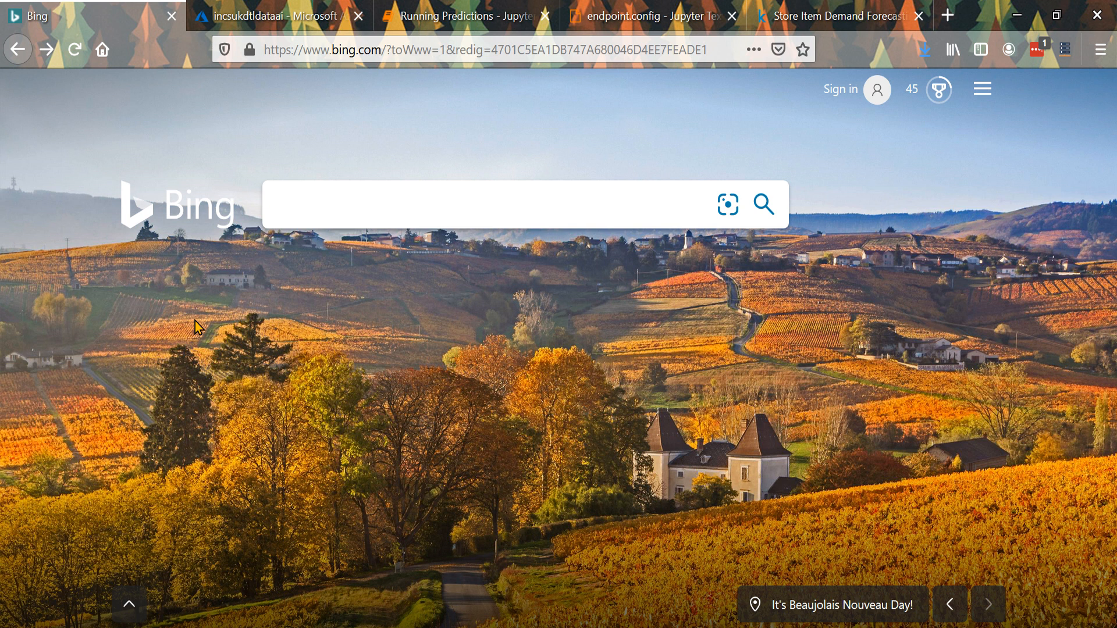
Search Bing for "kaggle demand forecasting dataset" and open the Store Item Demand Forecasting Challenge on Kaggle
left_click(396, 210)
type("ka")
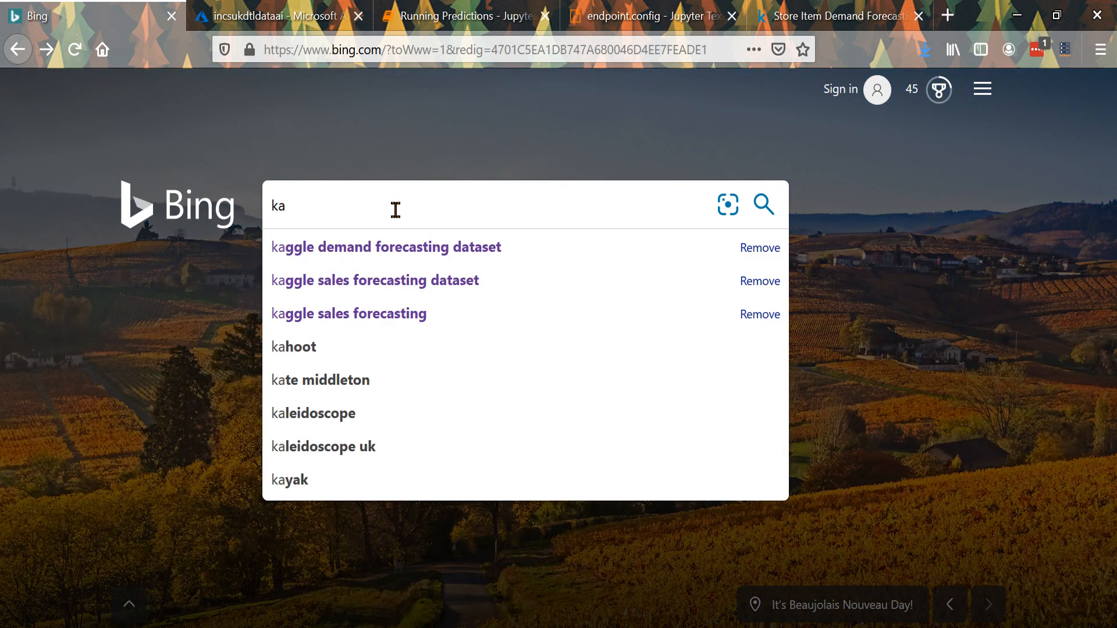
key("Down")
key("Return")
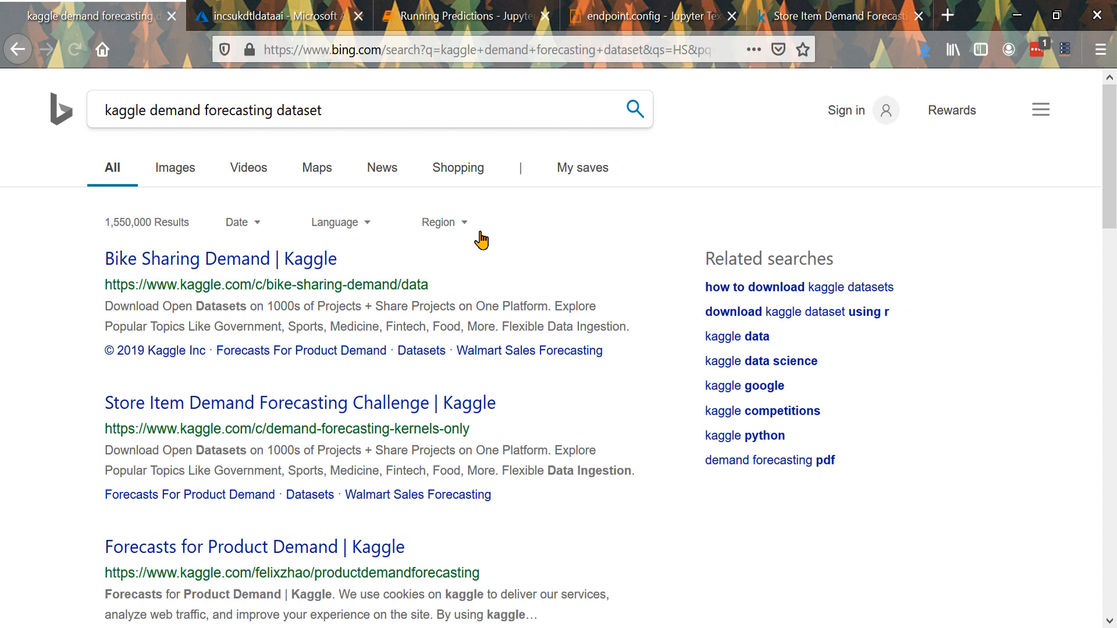
scroll(555, 349, "down", 4)
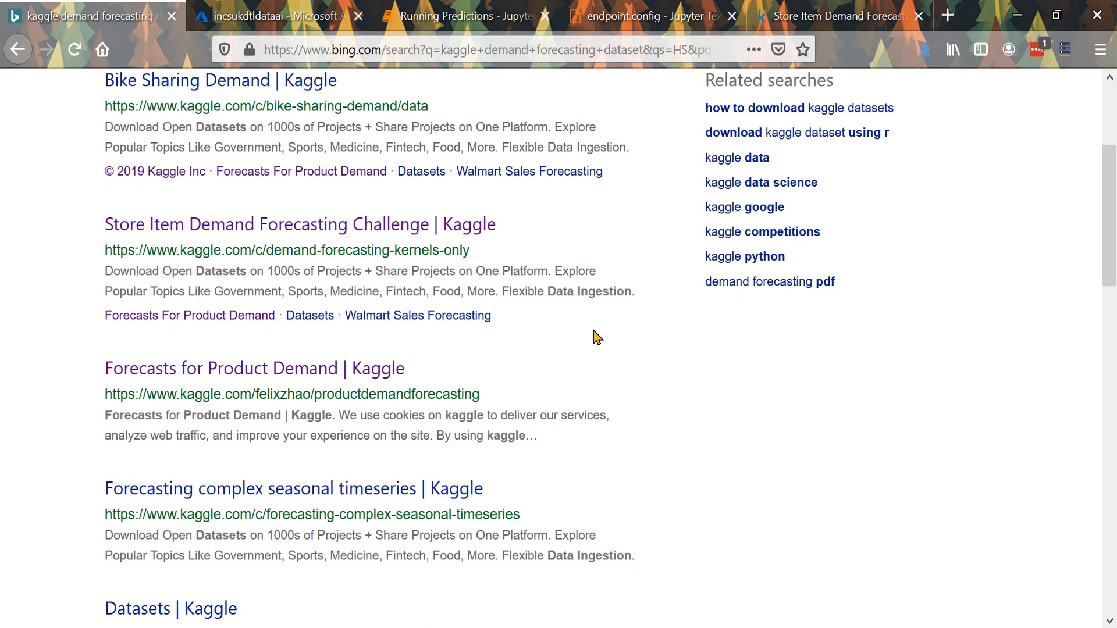
left_click(334, 224)
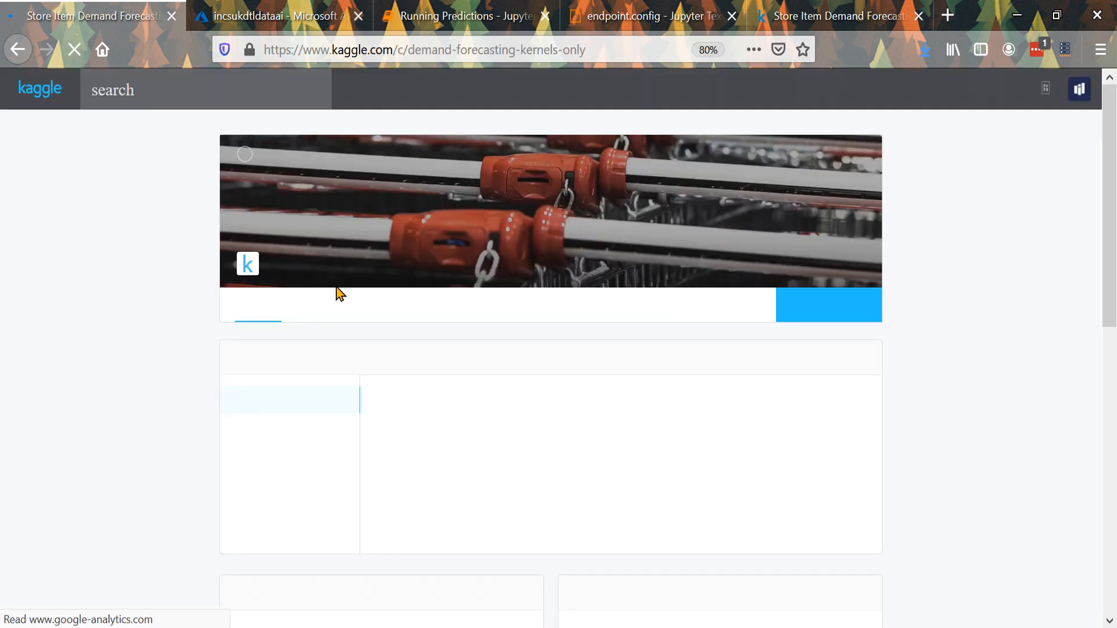
Download all of the competition's data and save it as demand-forecasting-kernels-only.zip
scroll(337, 344, "down", 3)
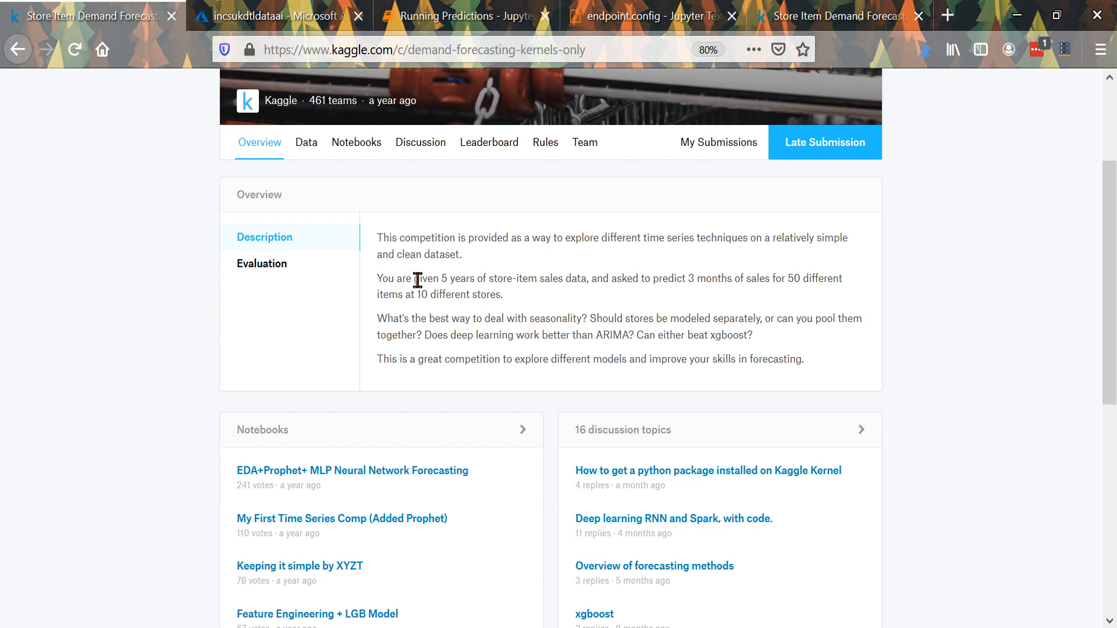
scroll(418, 281, "up", 2)
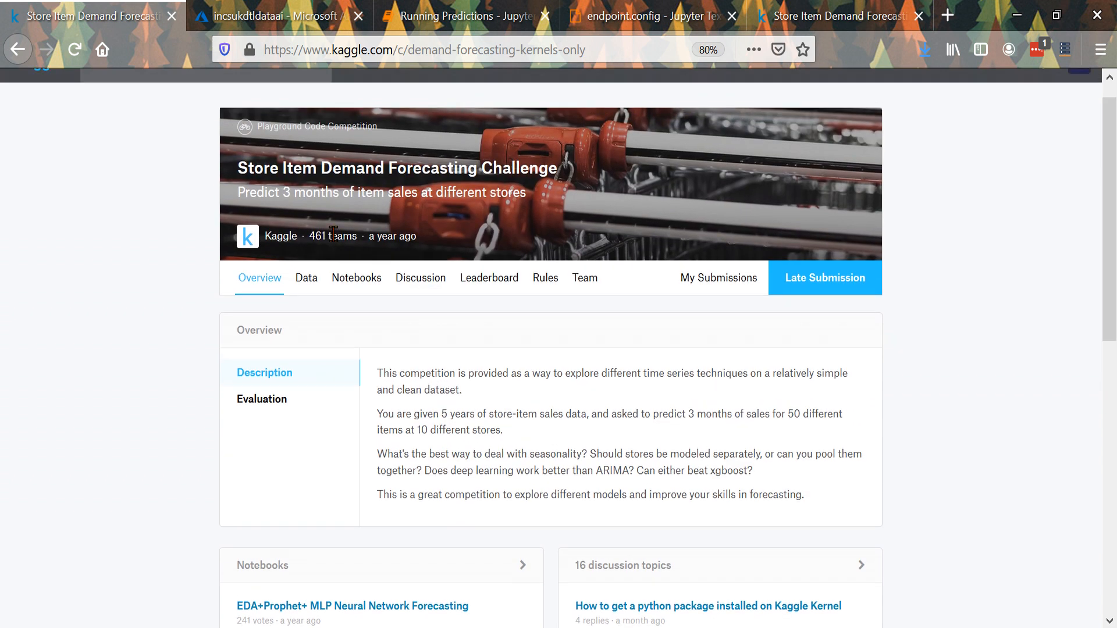
left_click(308, 281)
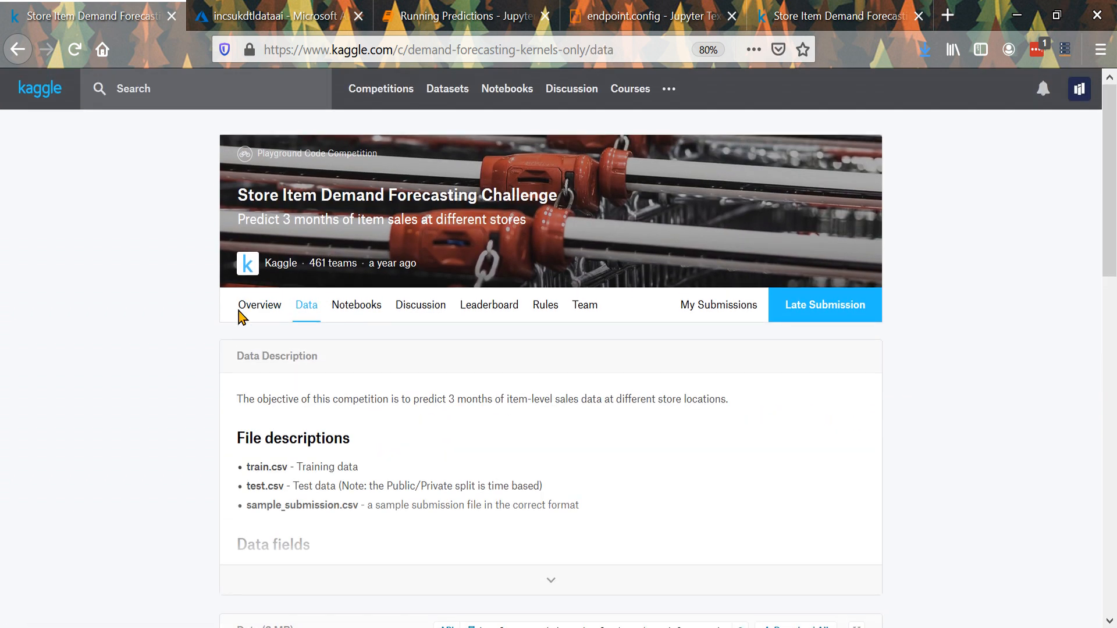
scroll(200, 393, "down", 6)
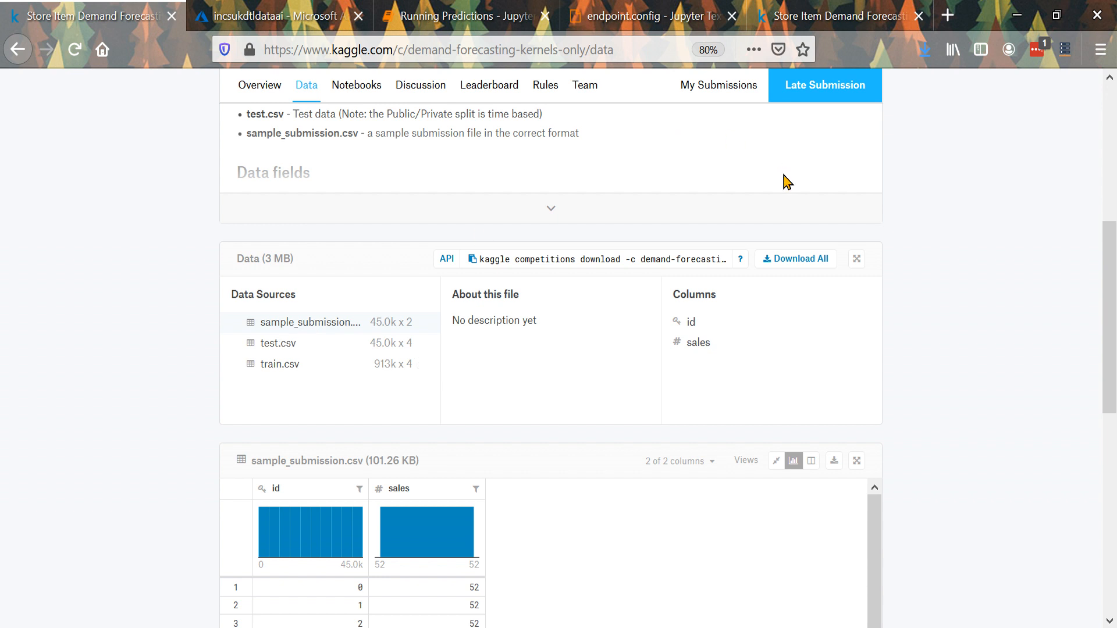
left_click(798, 261)
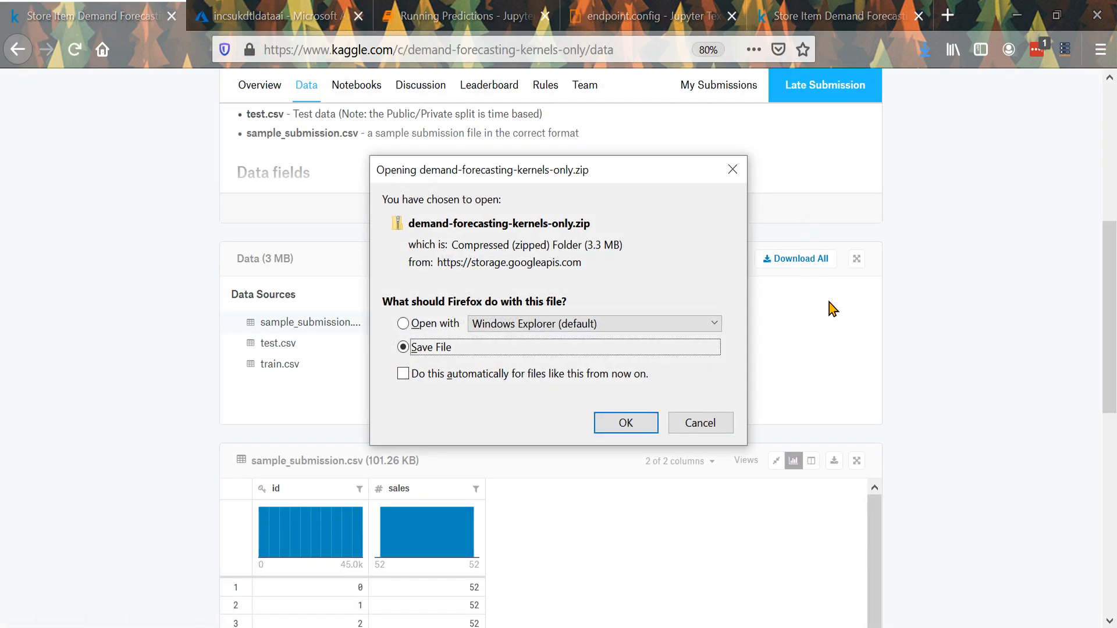
left_click(646, 431)
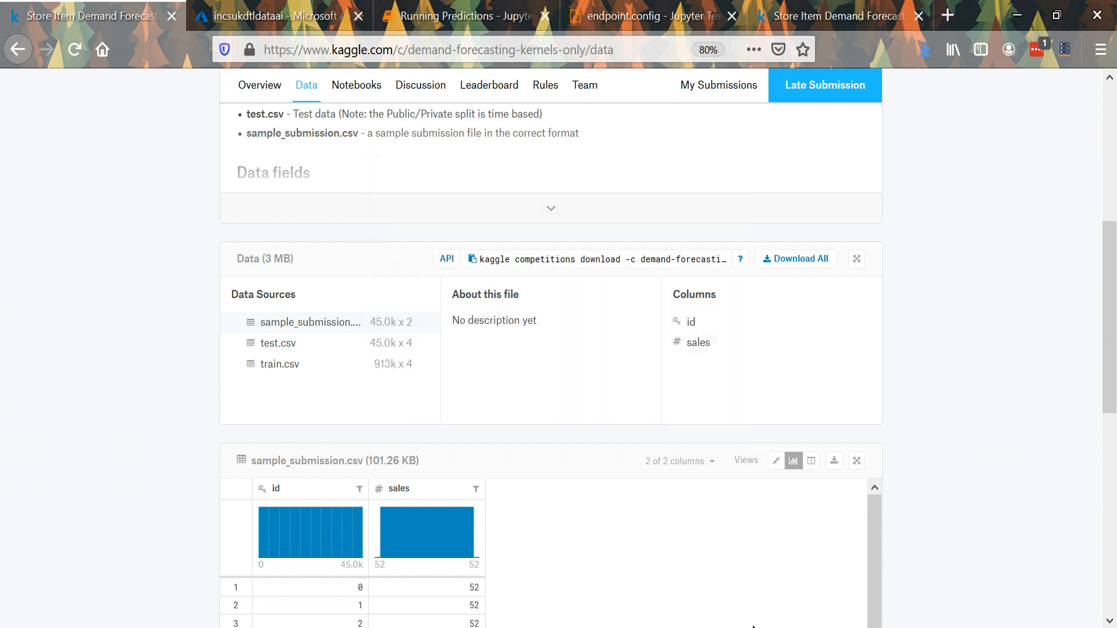
Switch to train.csv in Excel and select the first data record, row 2
mouse_move(756, 627)
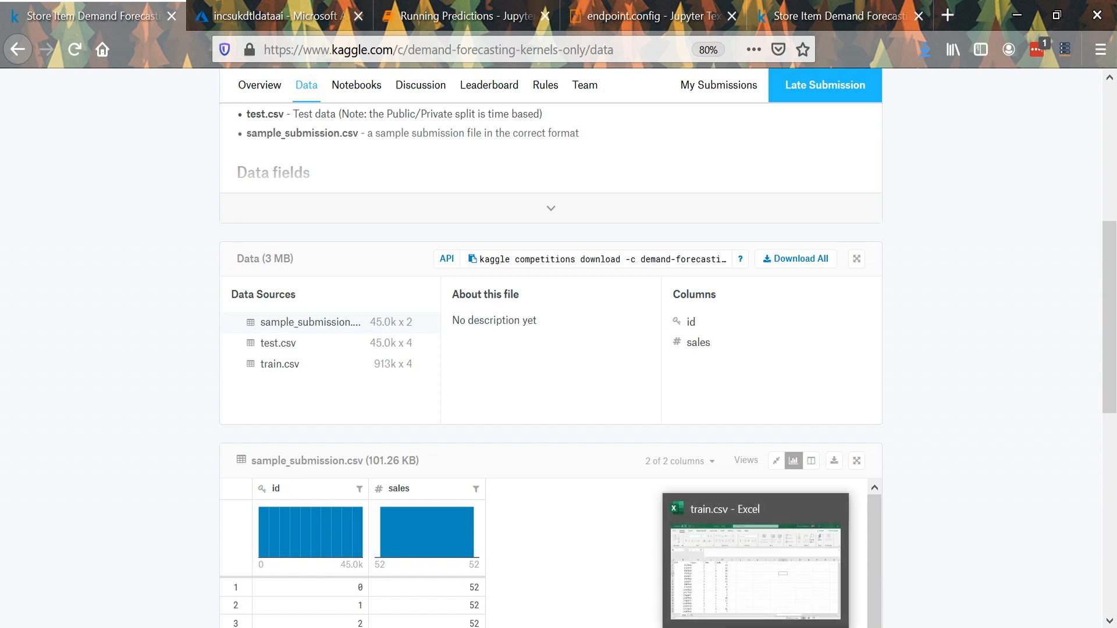
left_click(756, 562)
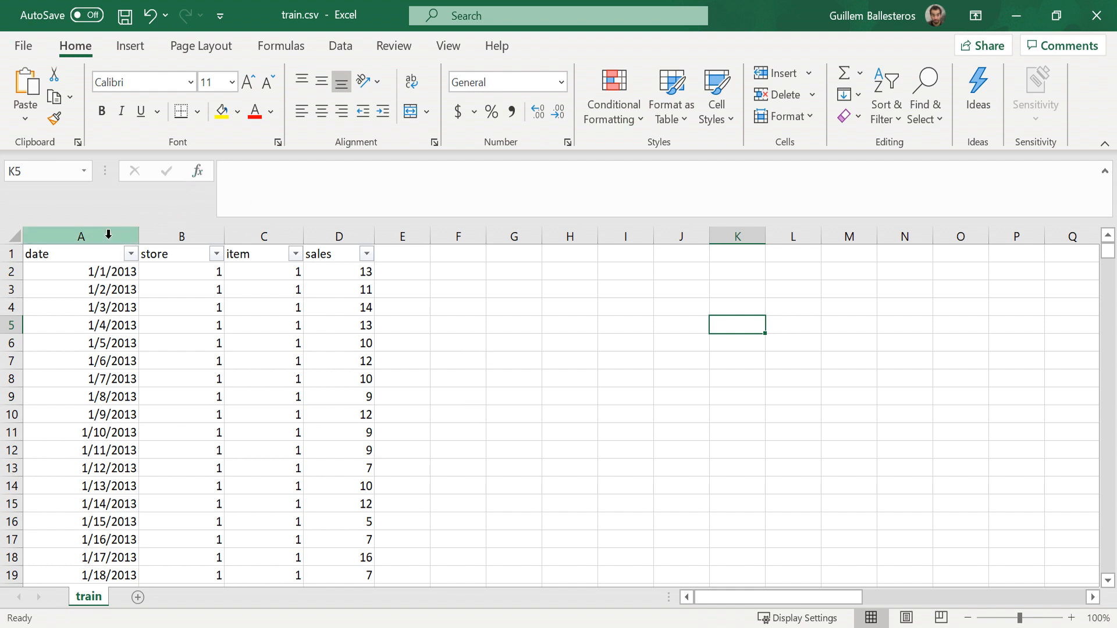
left_click(11, 271)
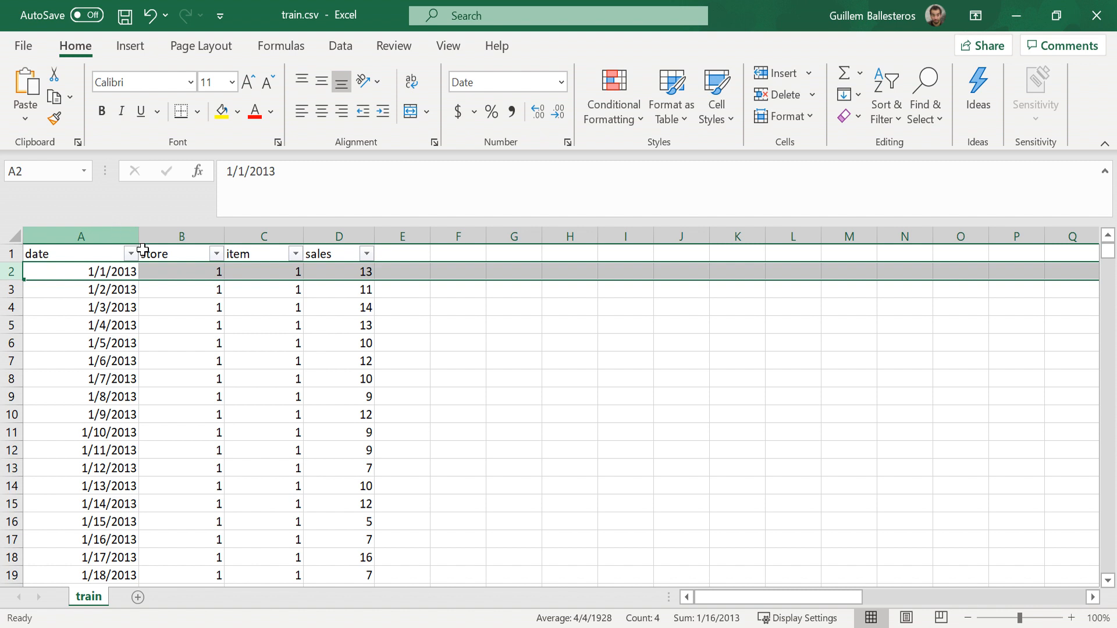
Filter the store column to show only store 6
left_click(217, 254)
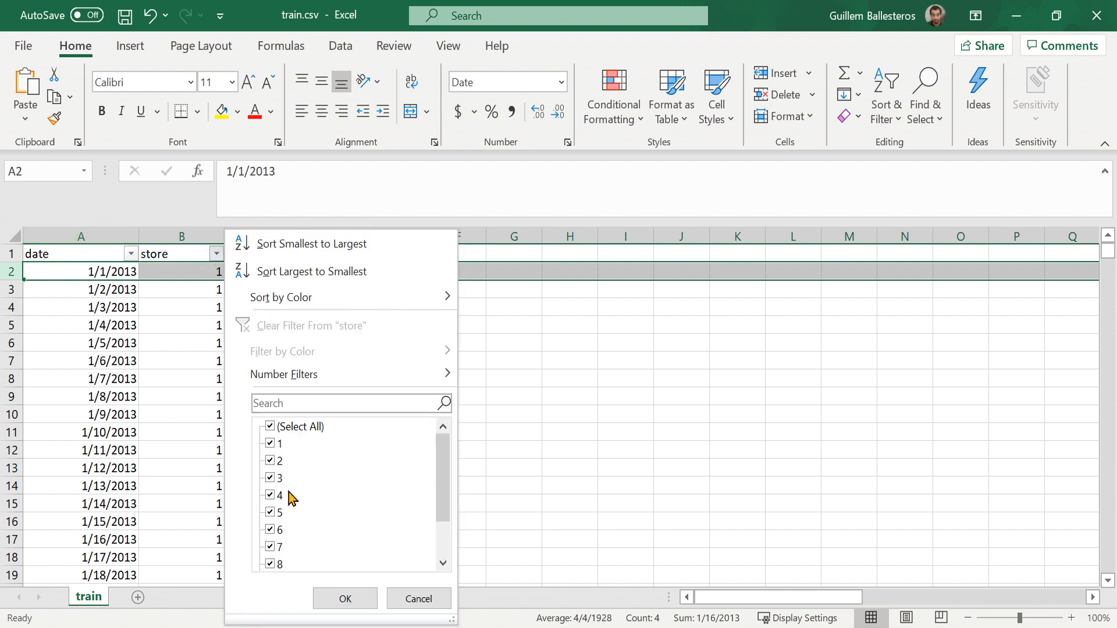
left_click(270, 428)
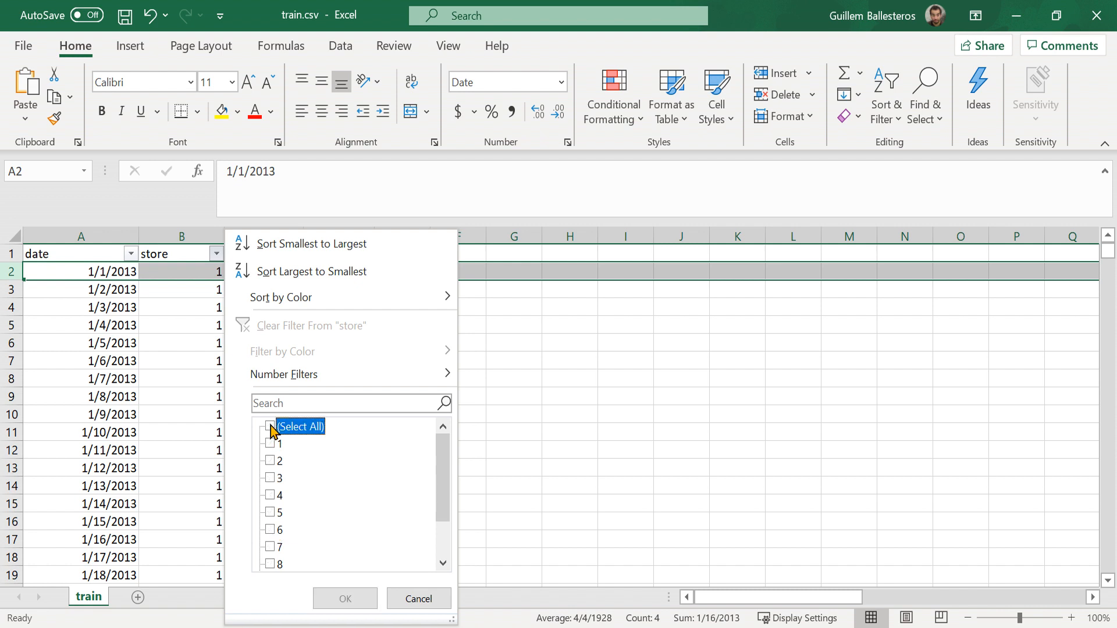
left_click(271, 530)
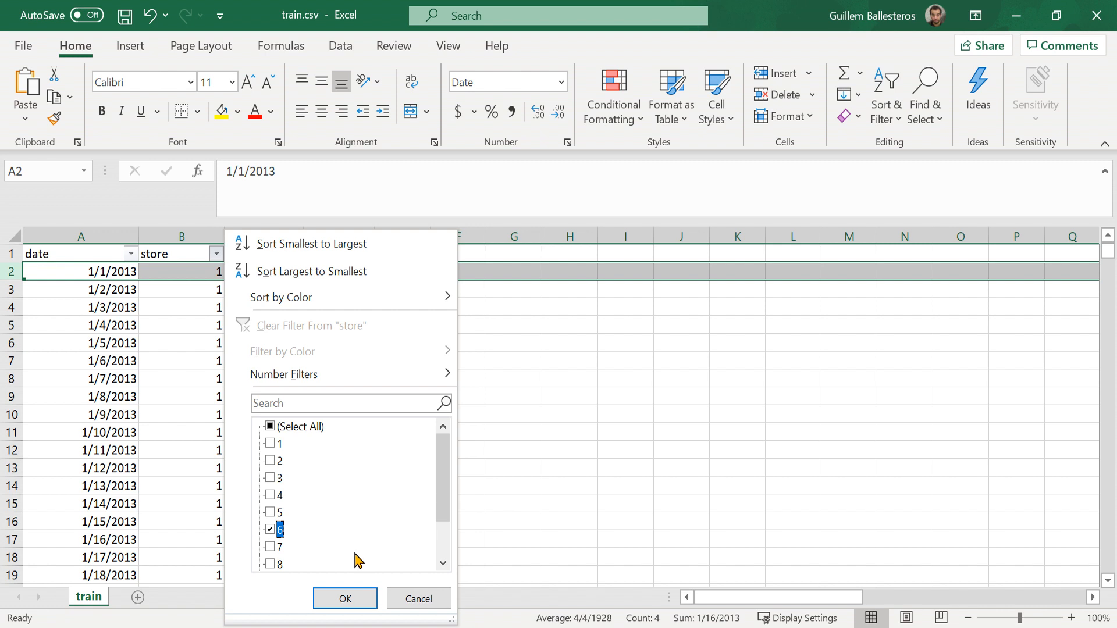
left_click(355, 599)
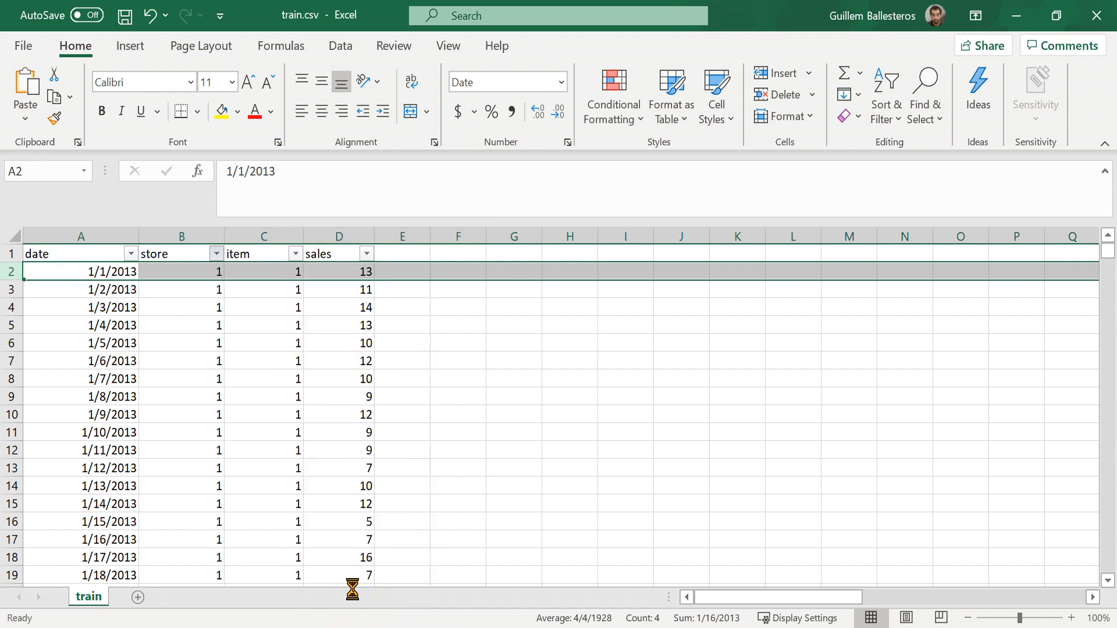
Filter the item column to show only item 3
left_click(302, 256)
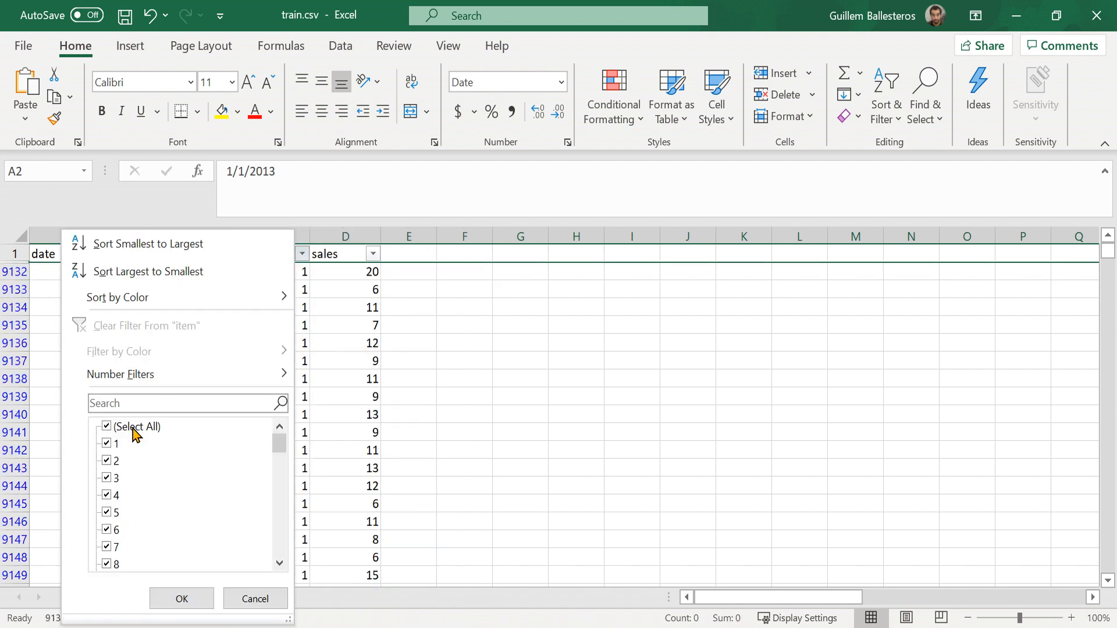
left_click(108, 428)
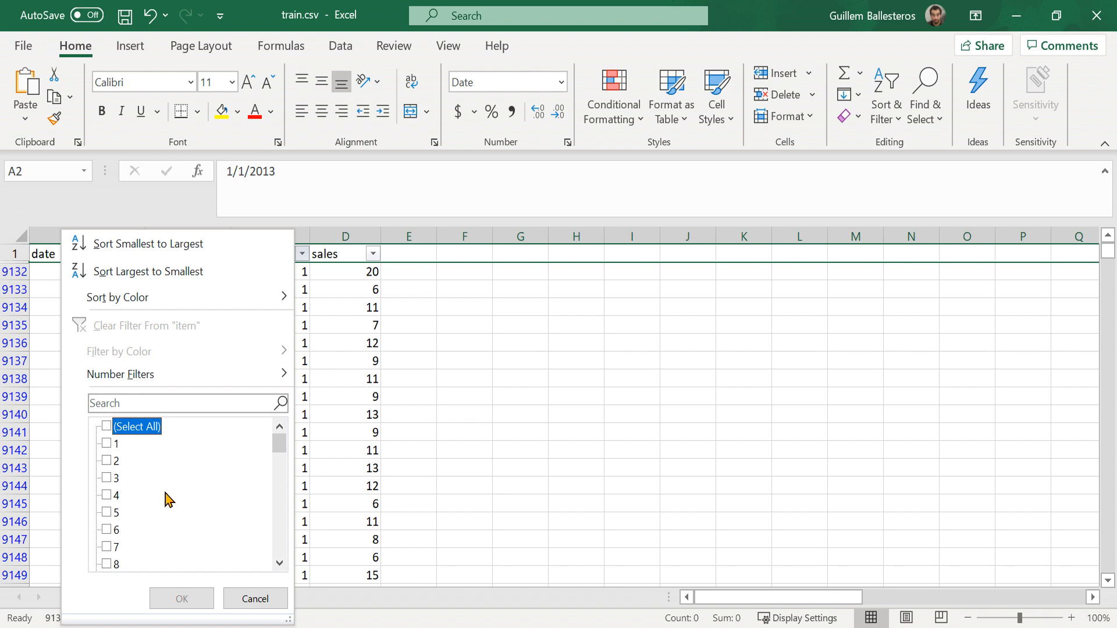
left_click(107, 478)
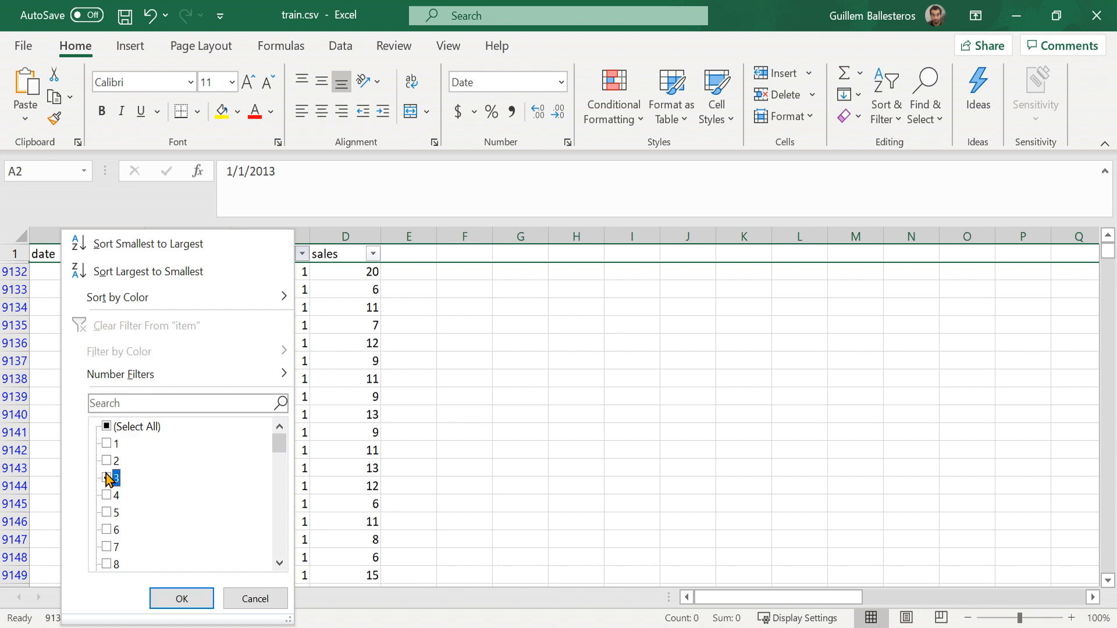
left_click(196, 600)
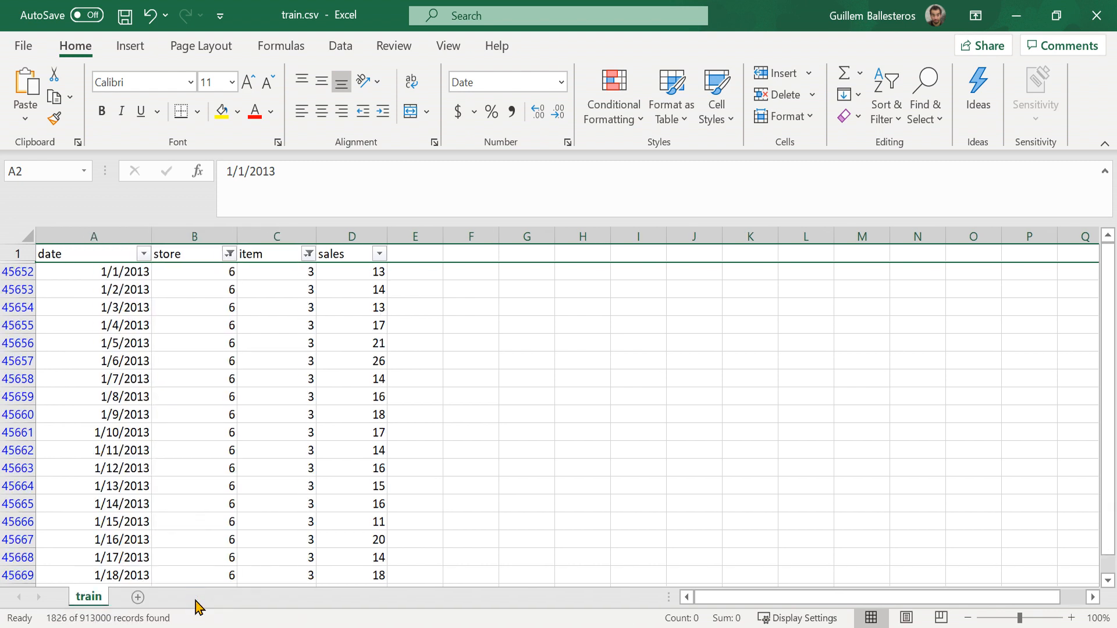
Insert a line chart of the filtered data from the date and sales columns
left_click(76, 223)
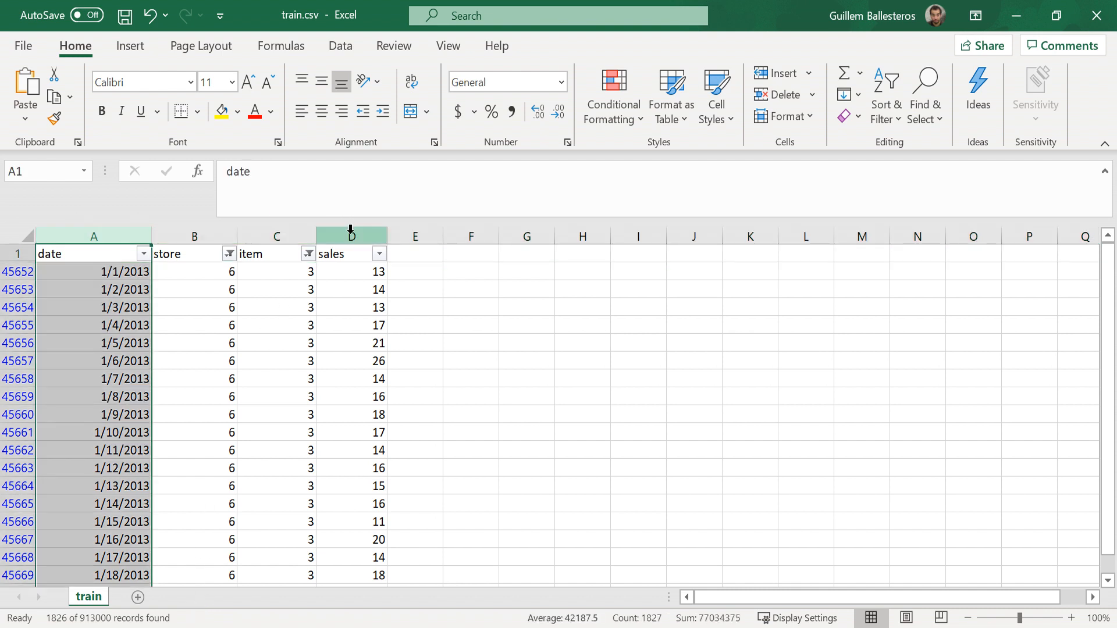
left_click(351, 230, "ctrl")
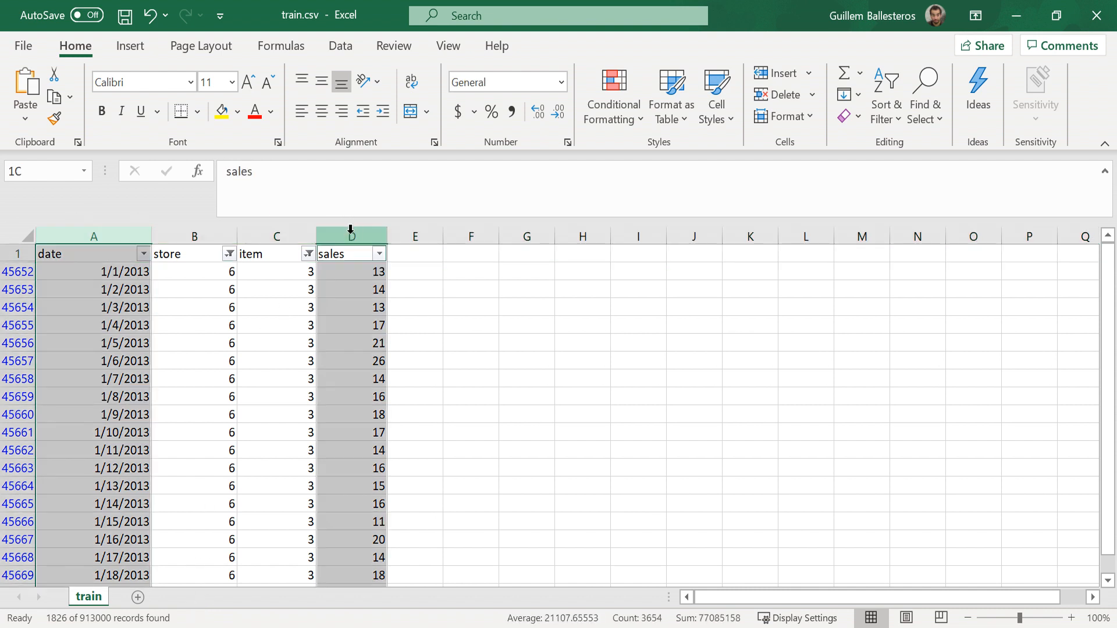
left_click(129, 49)
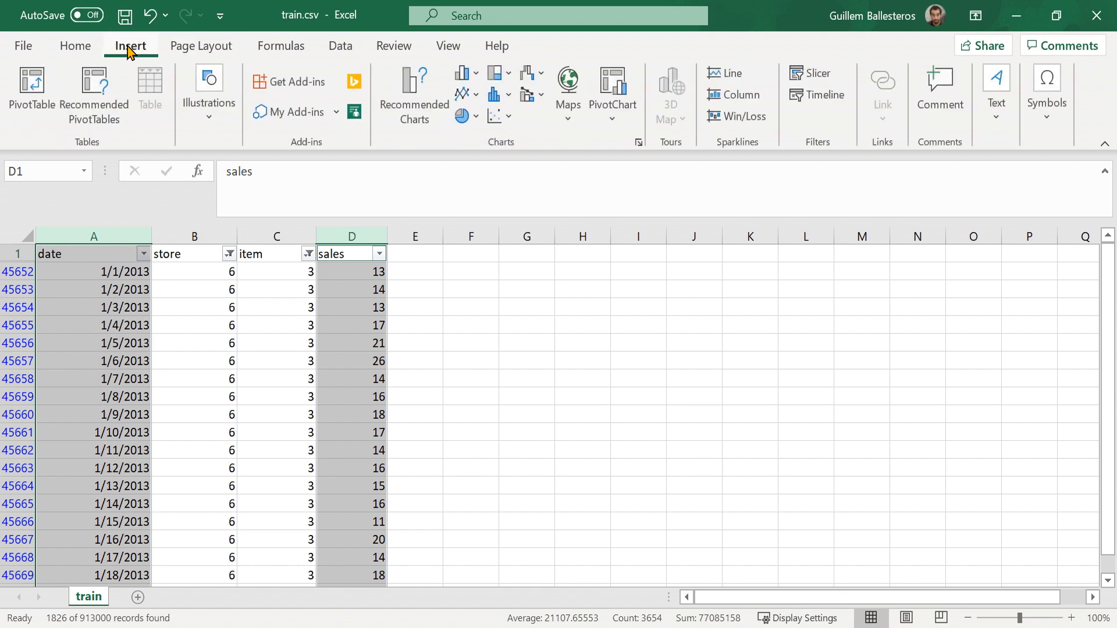
left_click(466, 94)
left_click(472, 150)
Move the sales chart beside the data and enlarge it to span about columns E to P
left_click_drag(469, 303, 513, 269)
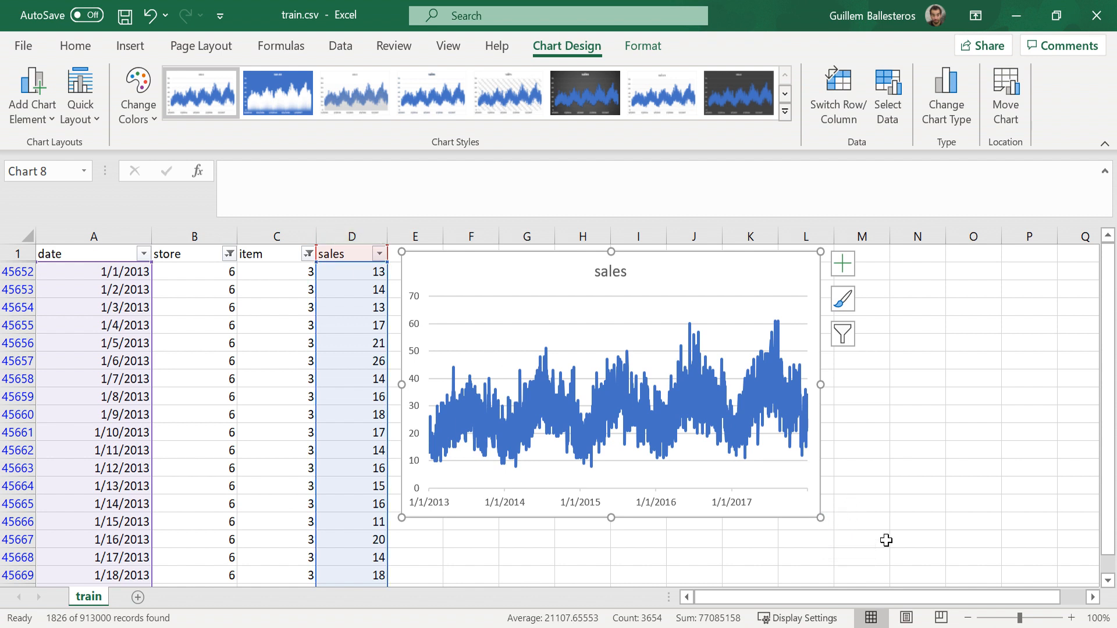
left_click_drag(820, 517, 1062, 576)
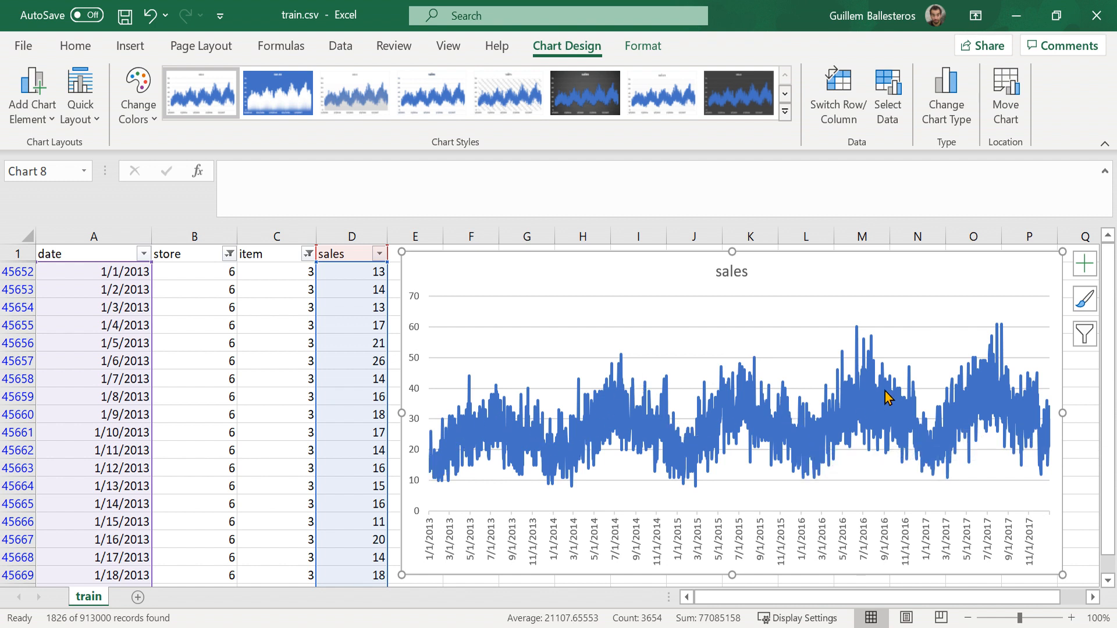
Examine the sales trend and seasonality in the chart and select the sales column as the value to forecast
mouse_move(887, 398)
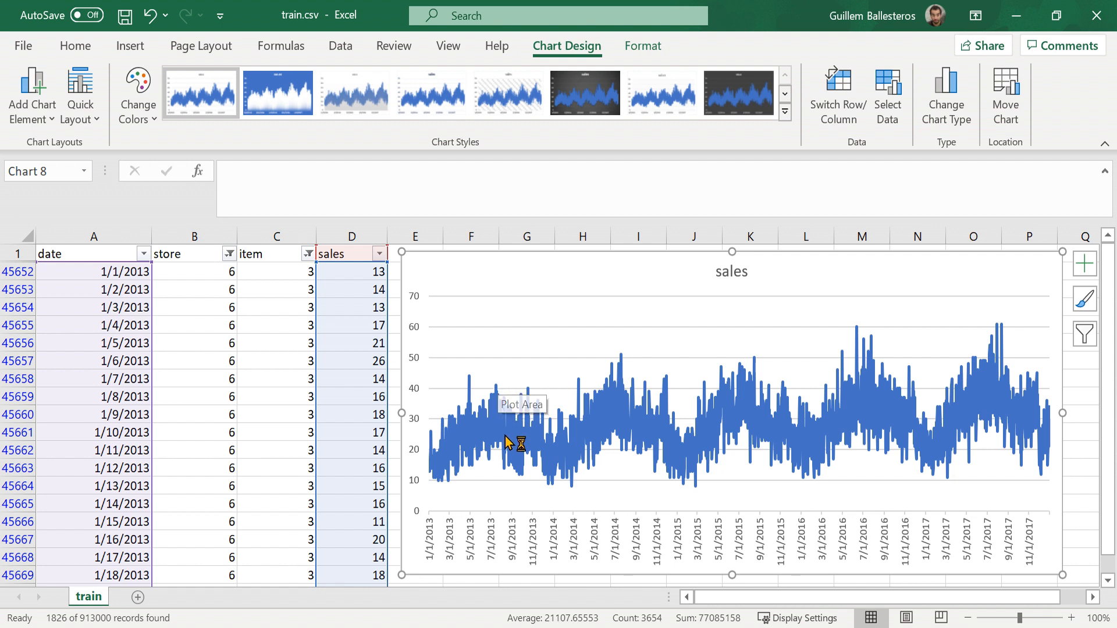
mouse_move(517, 455)
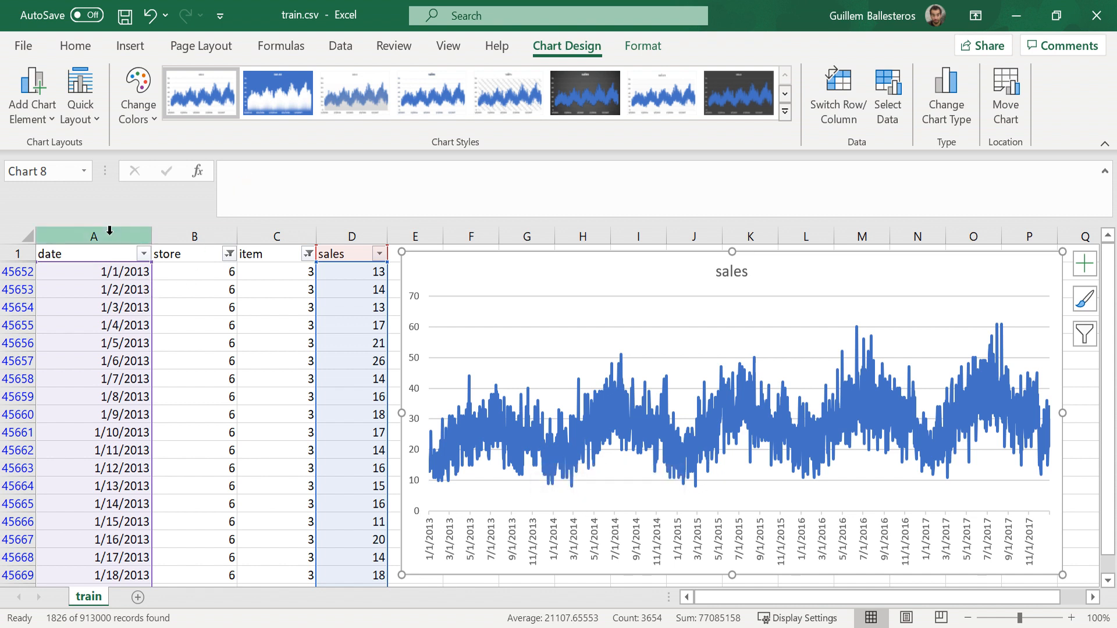
left_click(340, 236)
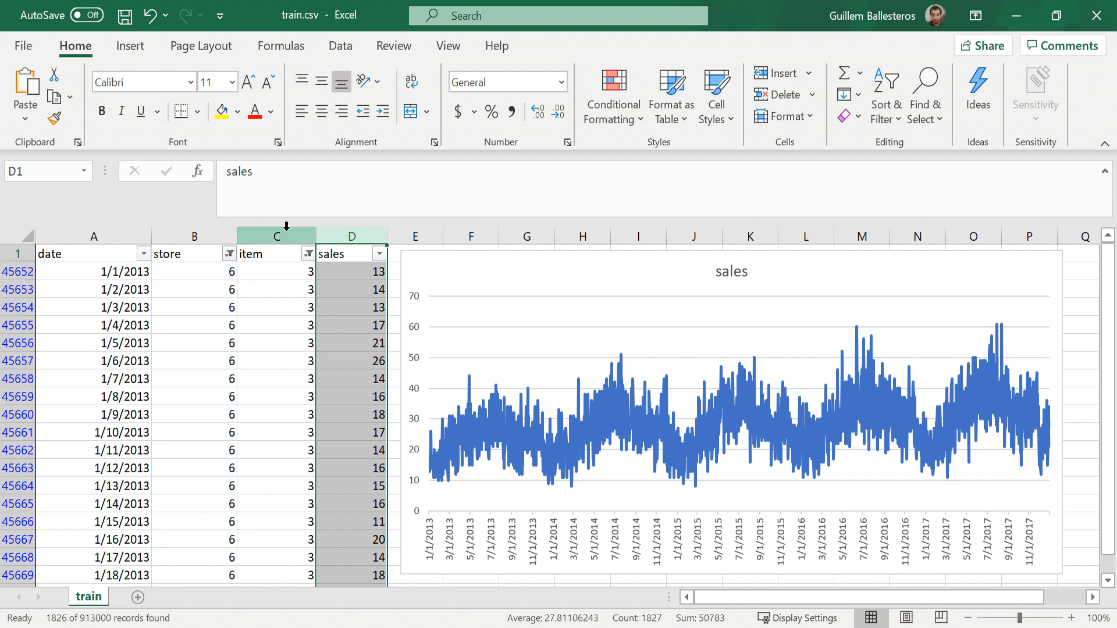
mouse_move(759, 447)
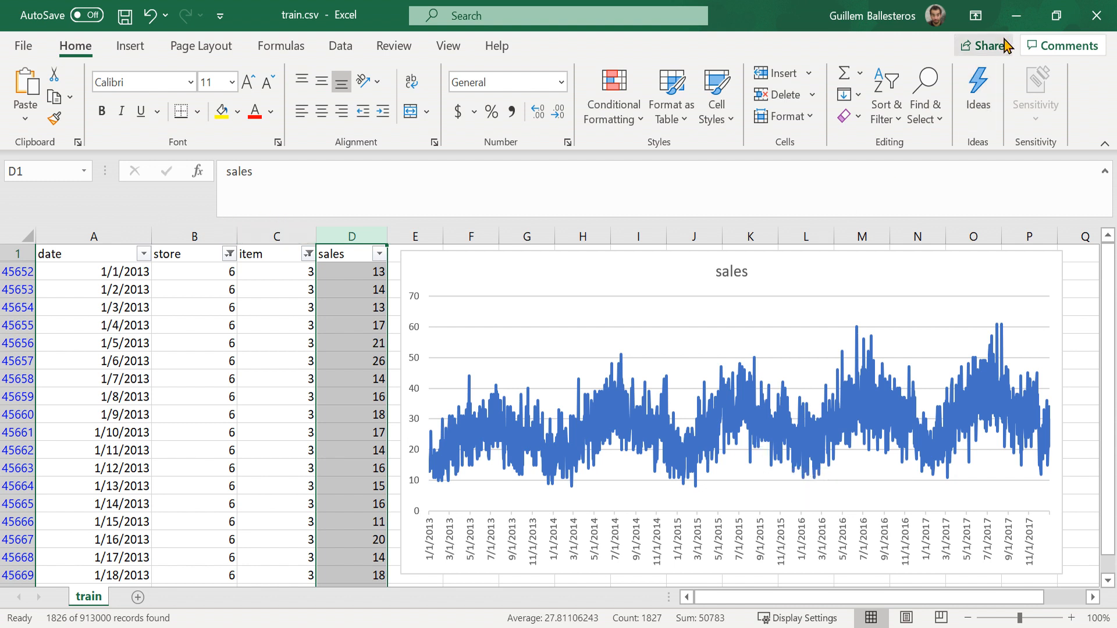
Minimize Excel, switch to the Azure portal in the browser and open the rgincsukdataai resource group
left_click(1019, 18)
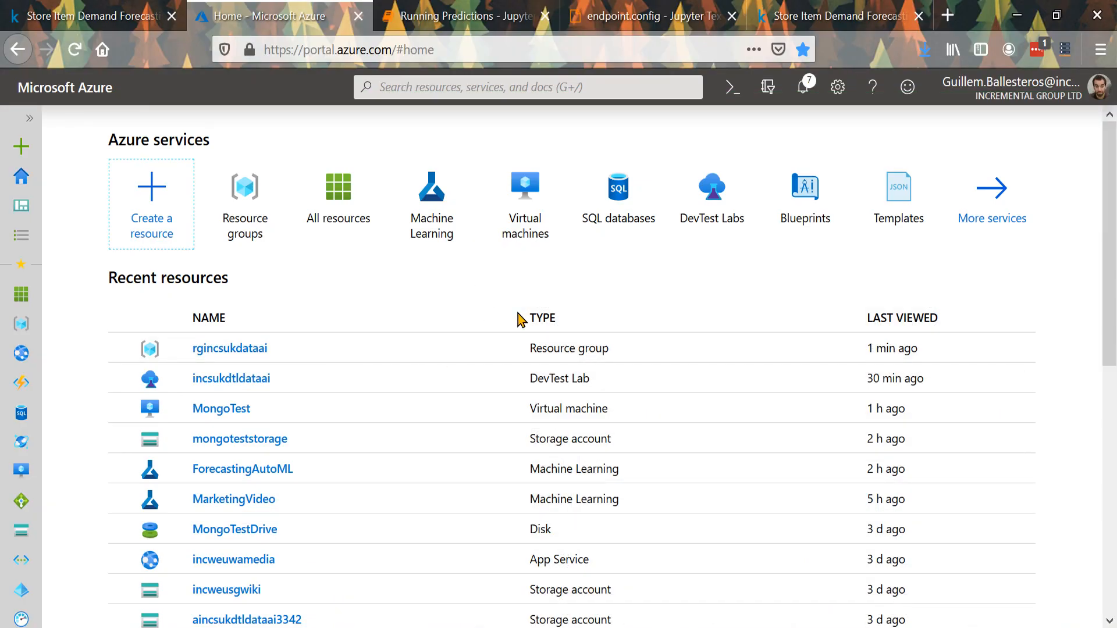
scroll(459, 308, "down", 1)
scroll(458, 307, "up", 1)
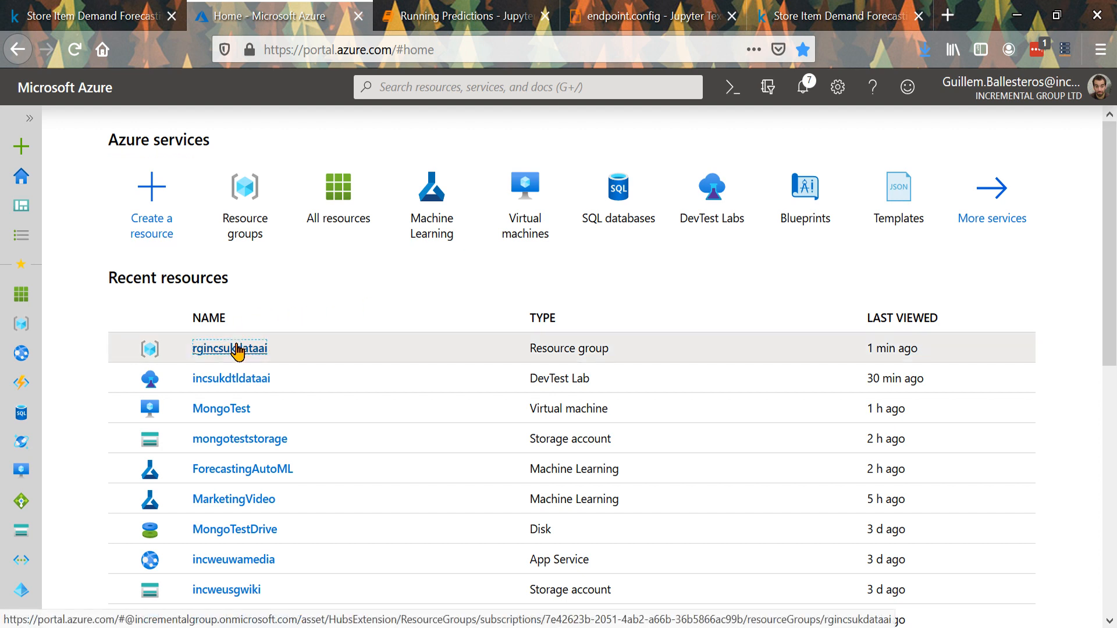
left_click(237, 345)
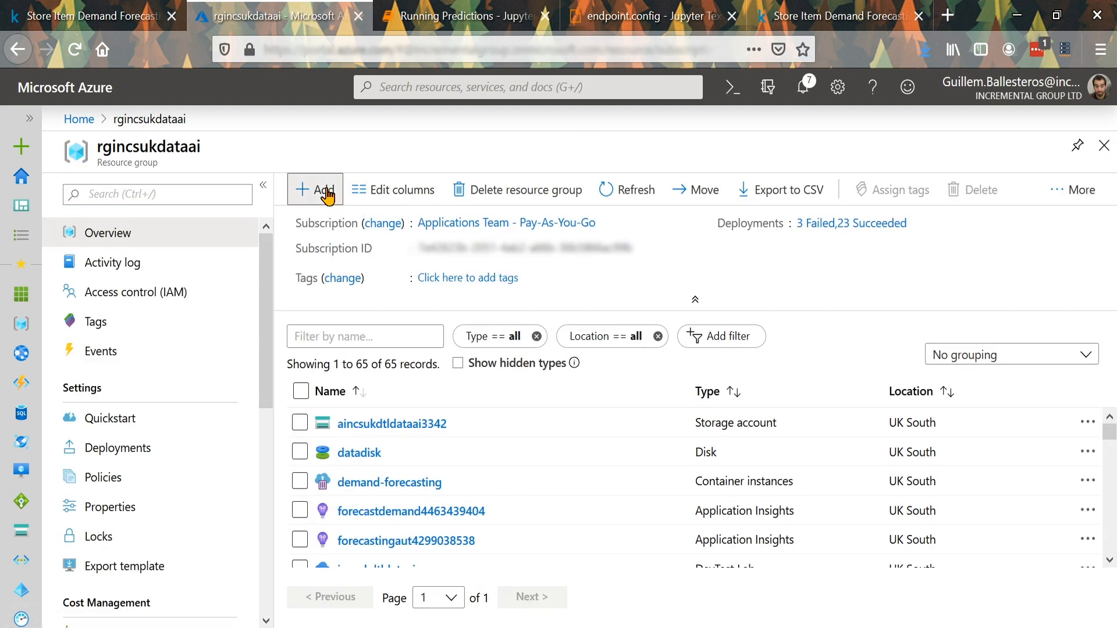
Start a new Machine Learning resource in the rgincsukdataai resource group from the AI + Machine Learning marketplace category
left_click(321, 189)
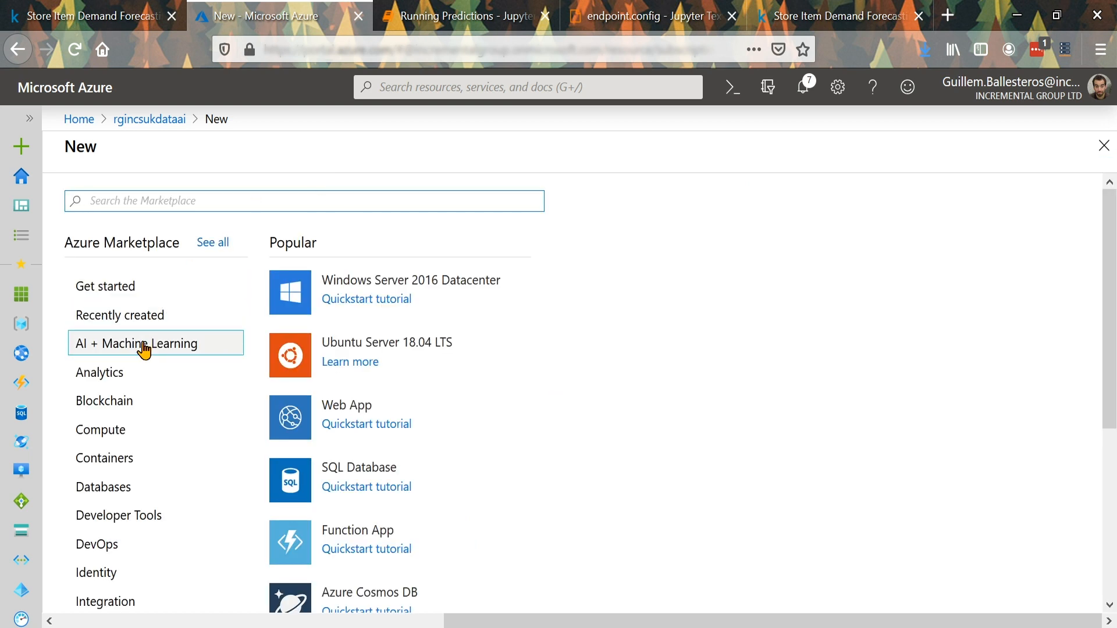
left_click(143, 350)
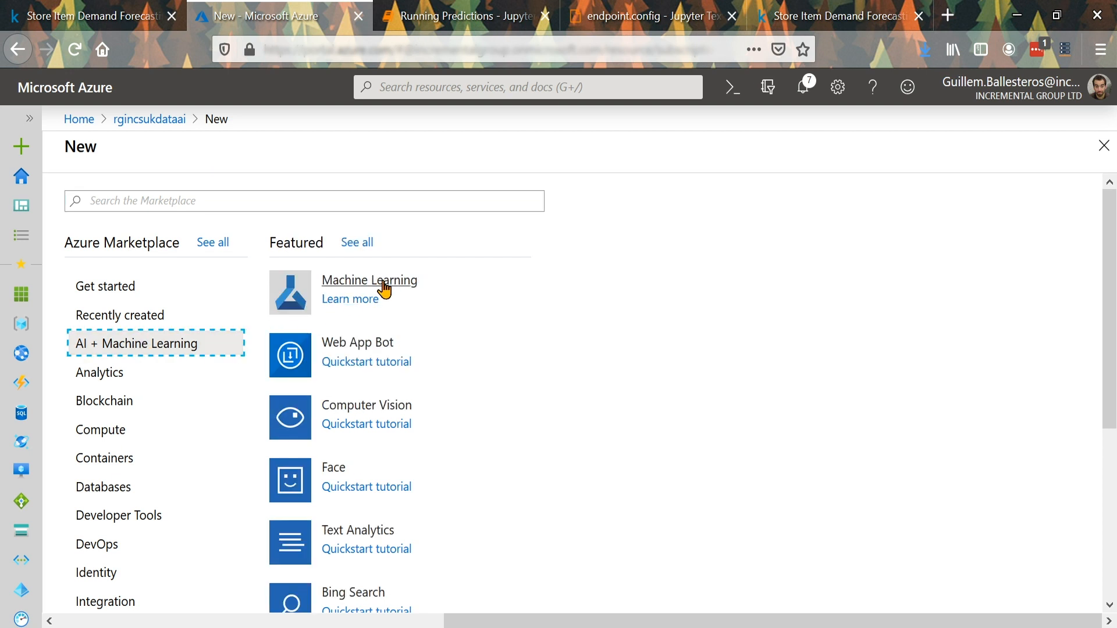
left_click(384, 288)
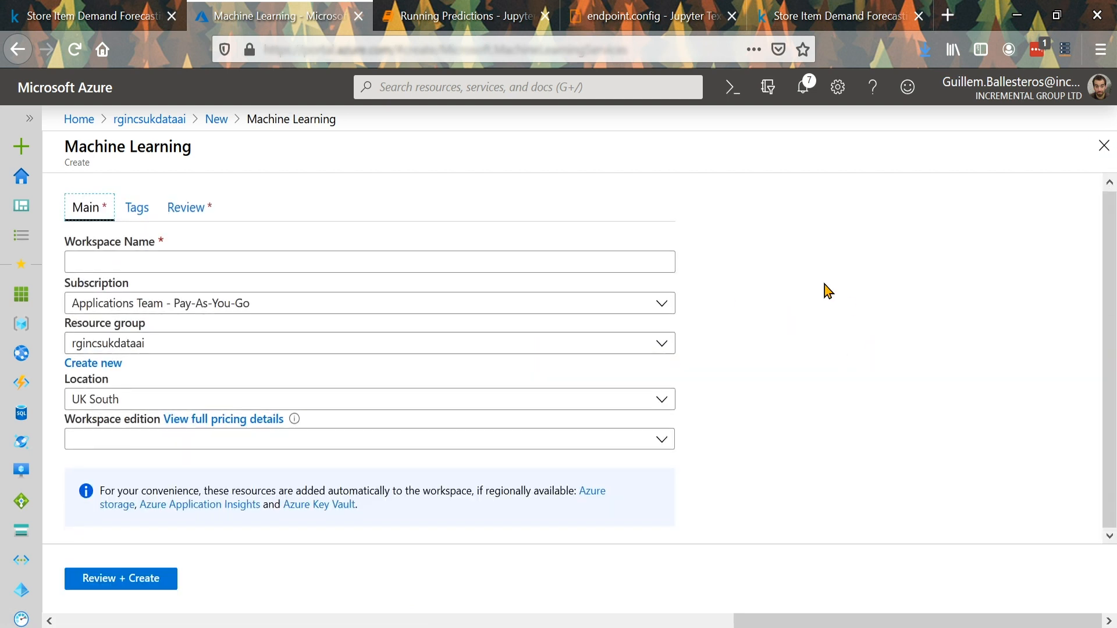
Name the workspace ForecastDemandShop, choose the Enterprise edition, and review and create it
left_click(215, 261)
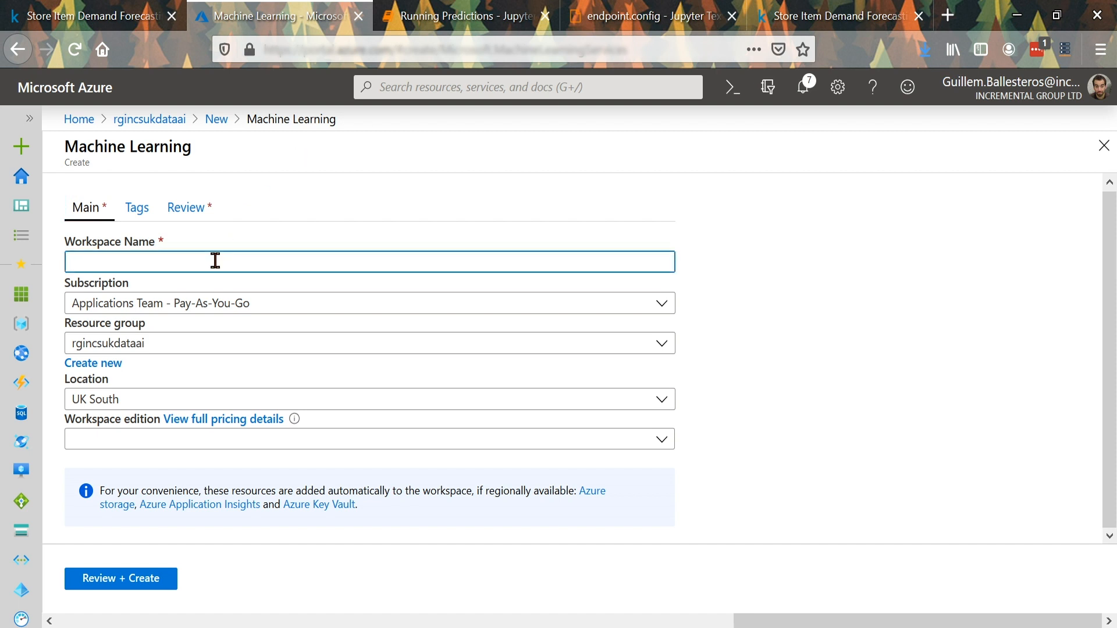
type("Forec")
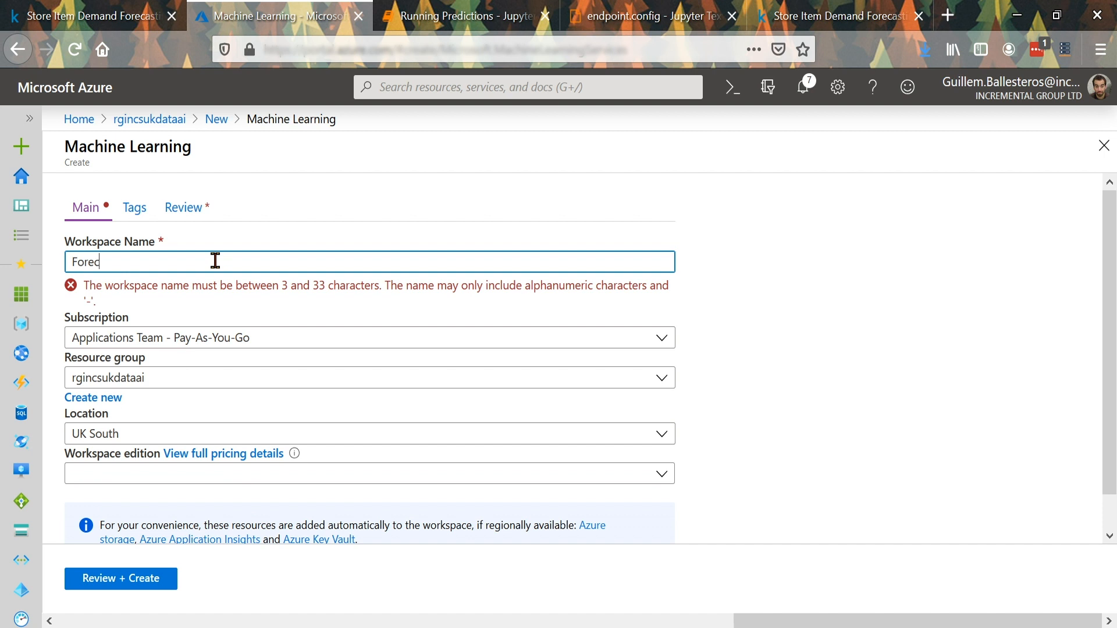
type("astDemandShop")
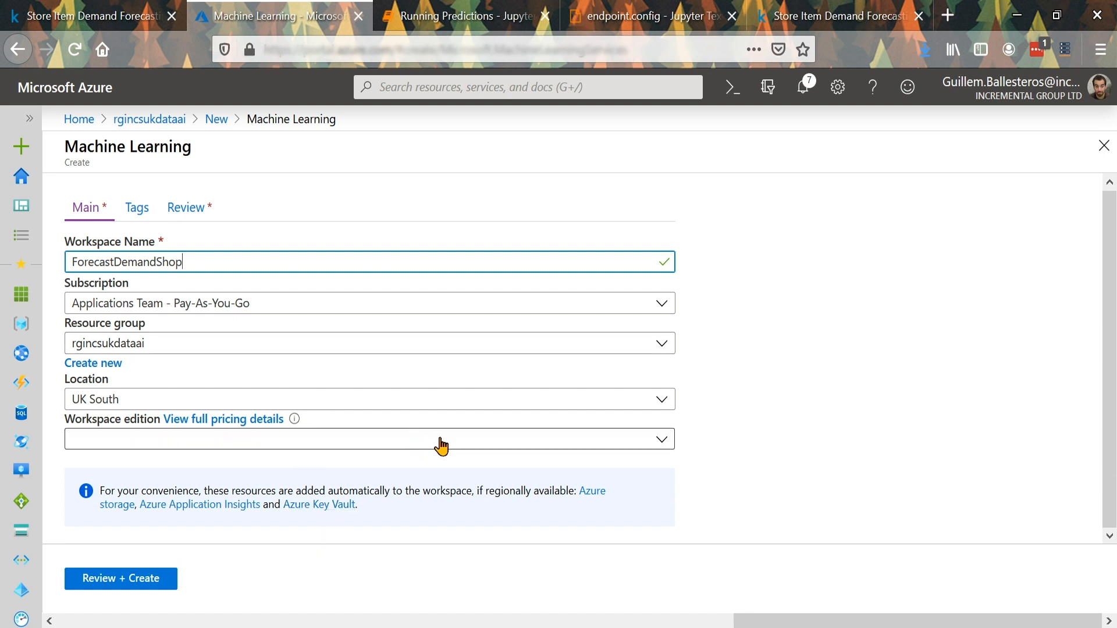
left_click(441, 446)
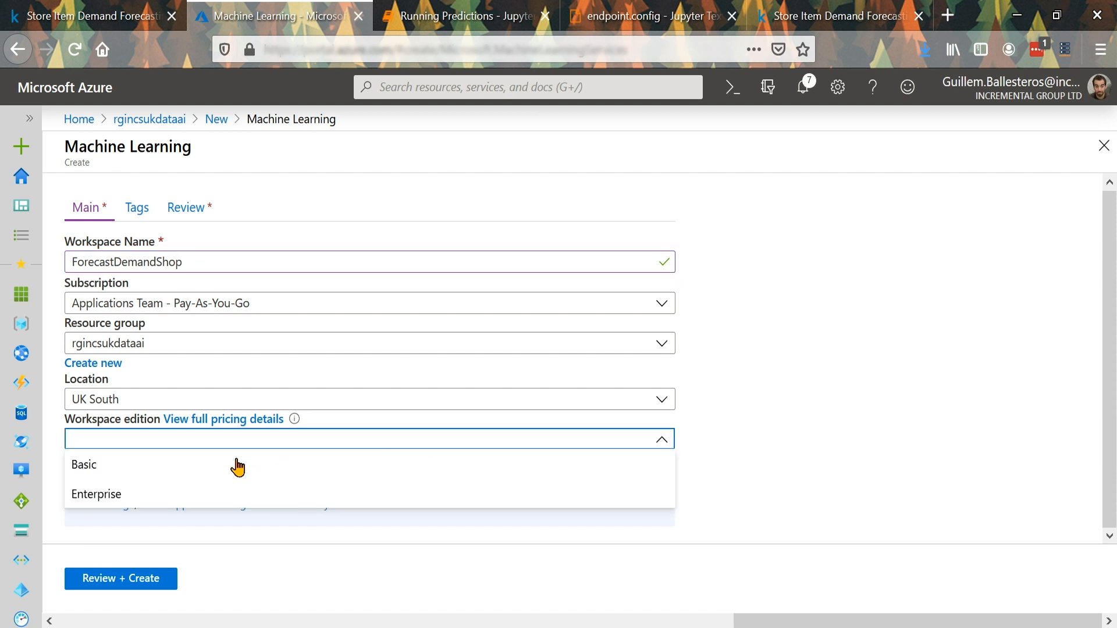
left_click(151, 500)
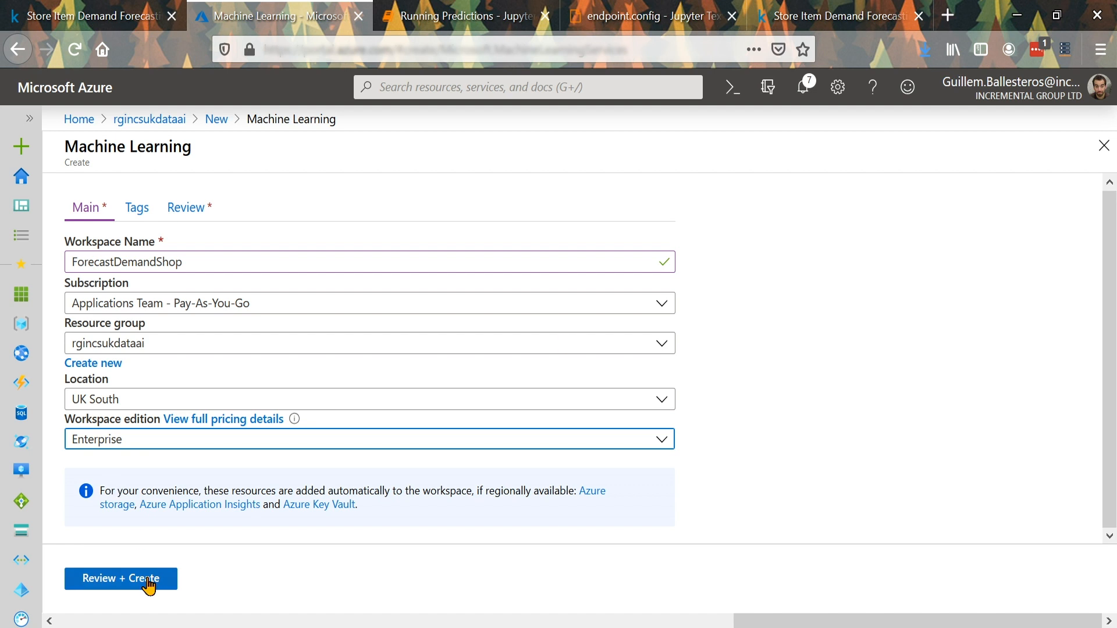
left_click(149, 579)
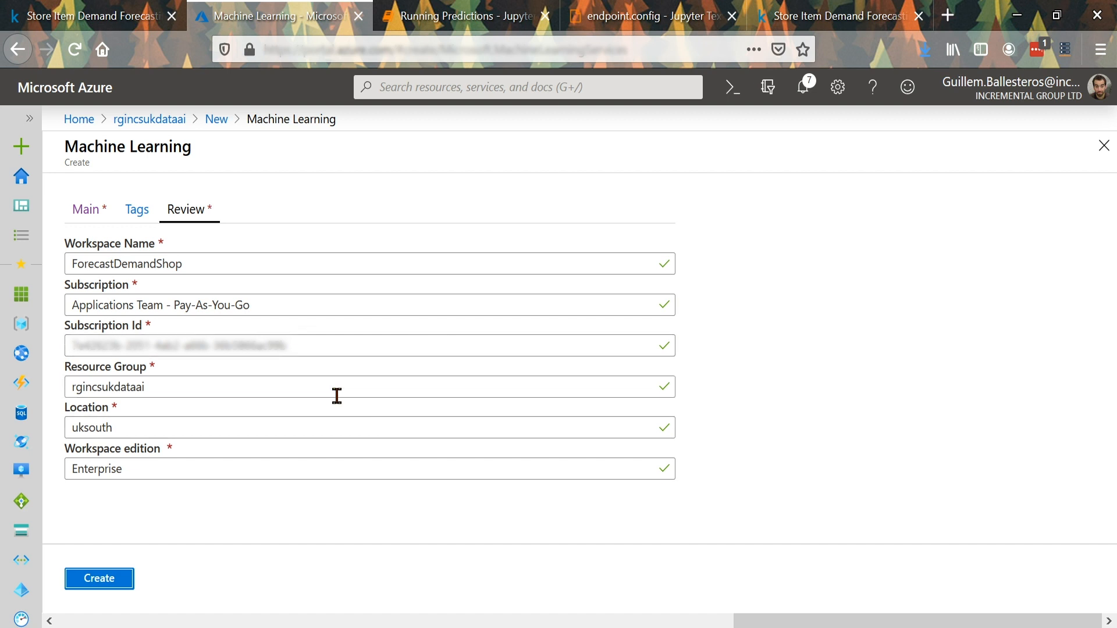
left_click(117, 584)
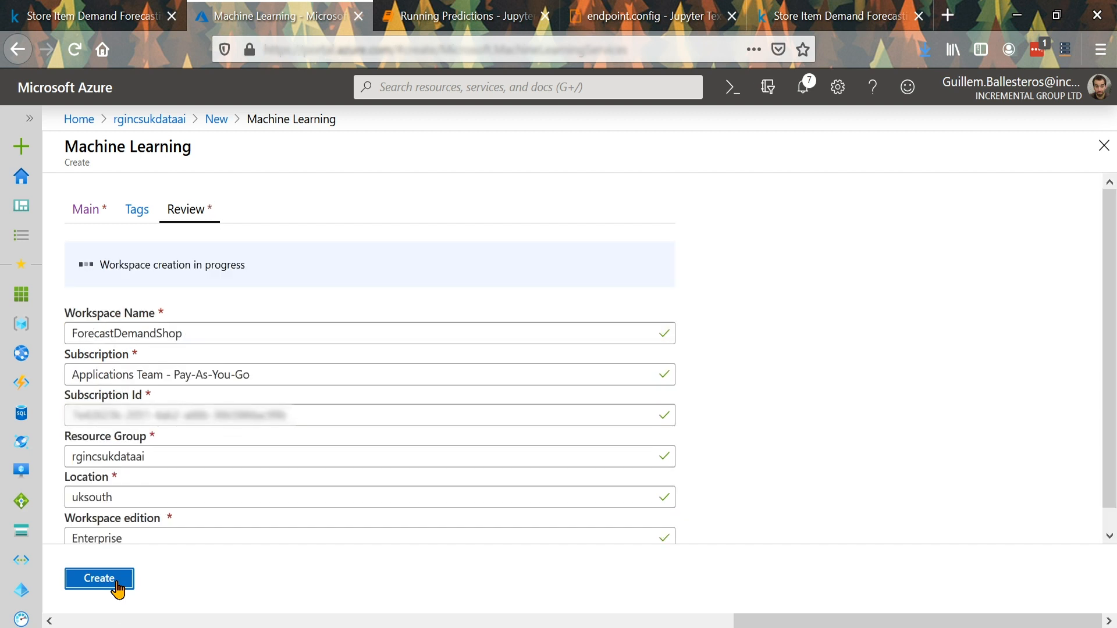
scroll(214, 481, "down", 1)
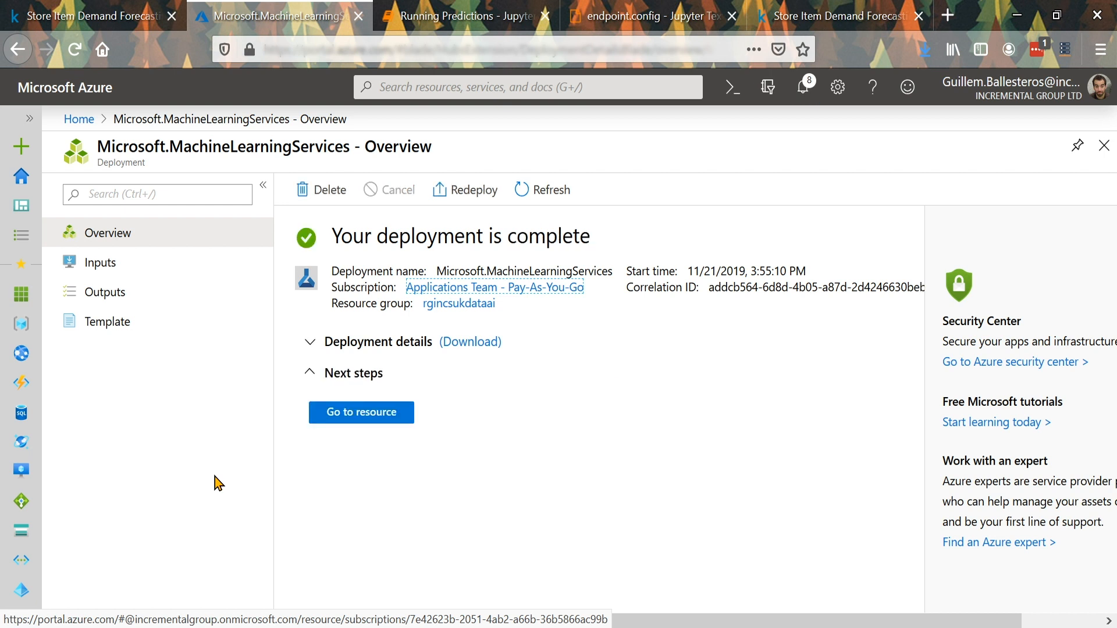
Go to the deployed ForecastDemandShop resource and launch the new Azure Machine Learning studio
left_click(359, 414)
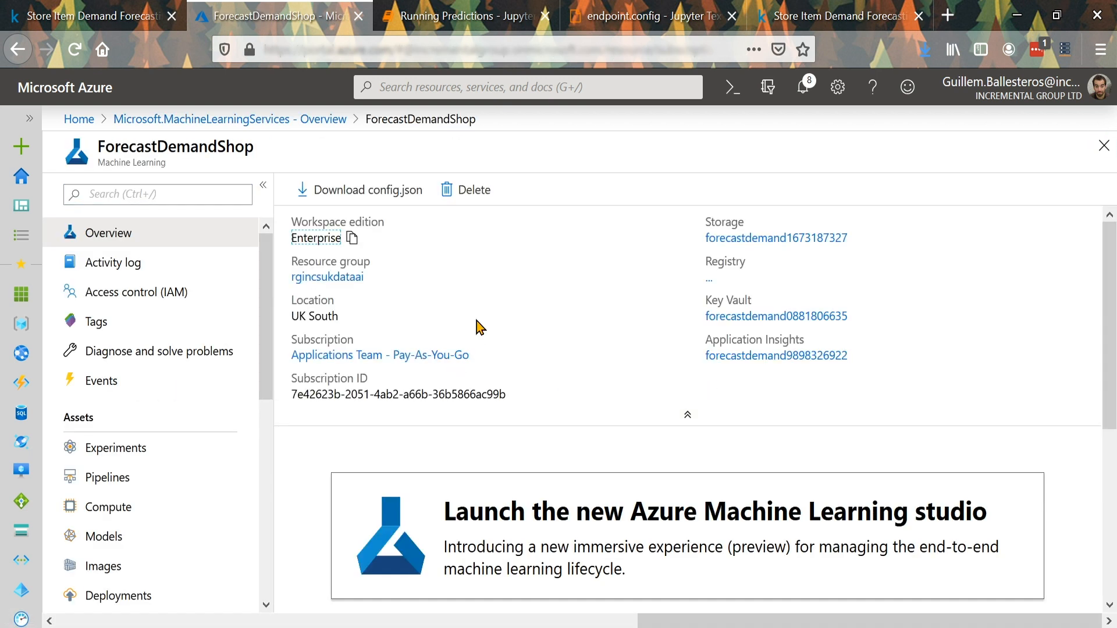
scroll(476, 324, "down", 3)
left_click(284, 404)
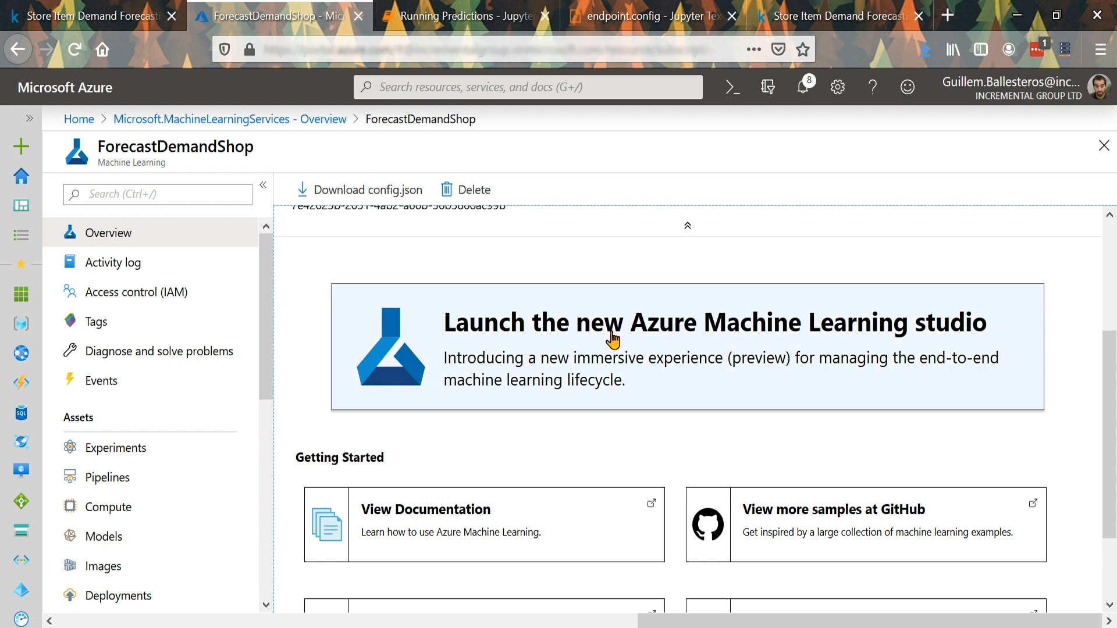
left_click(613, 334)
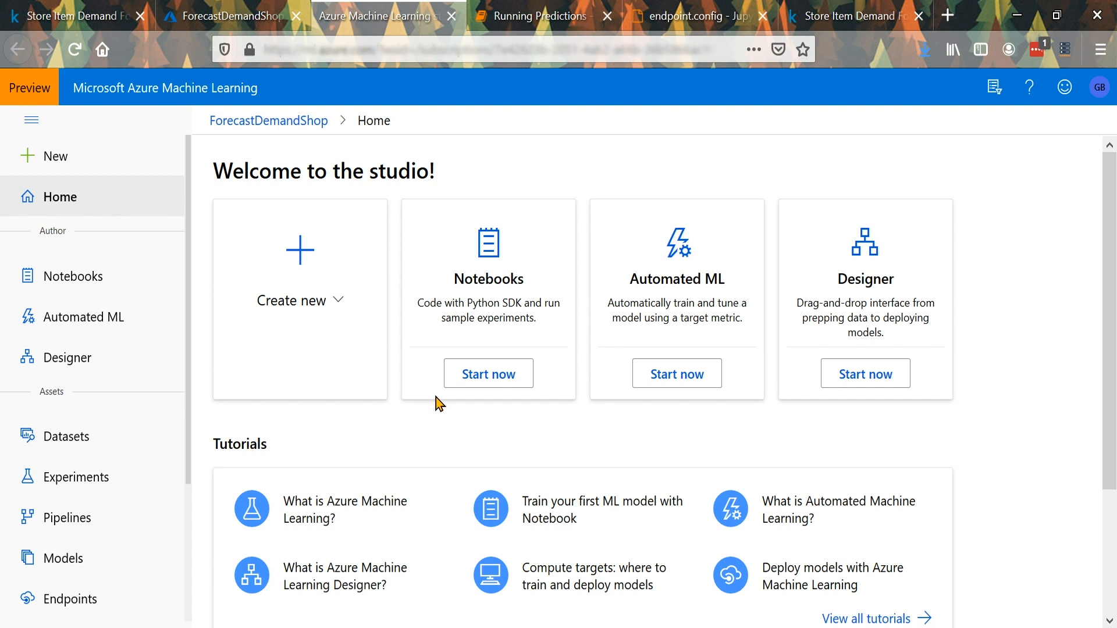
Open Automated ML in the studio and start a new automated ML run
scroll(436, 397, "down", 1)
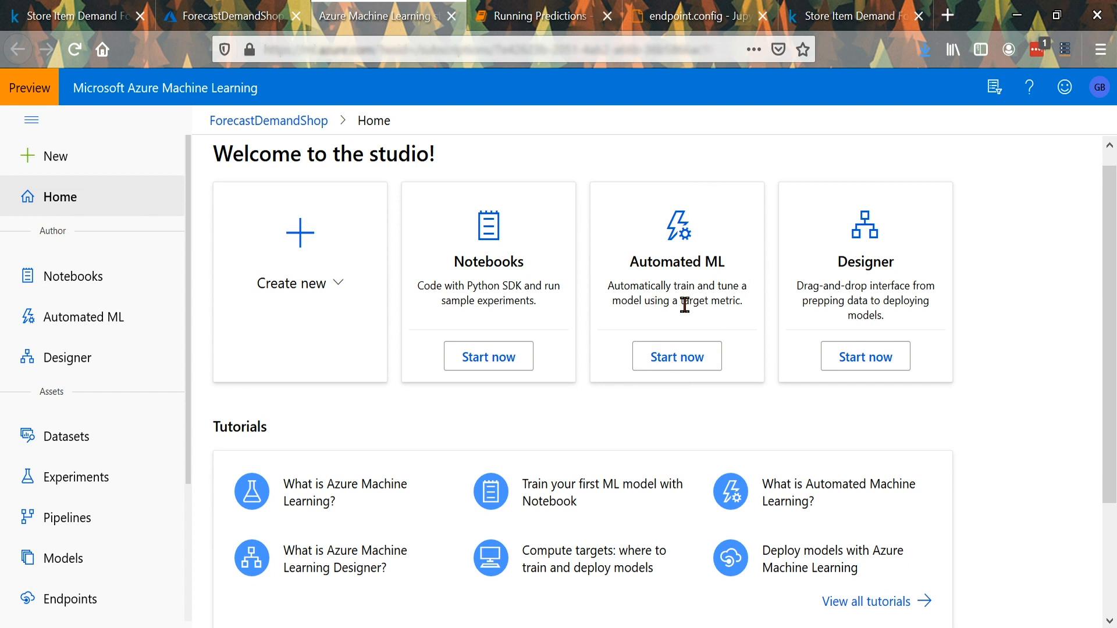
left_click(661, 360)
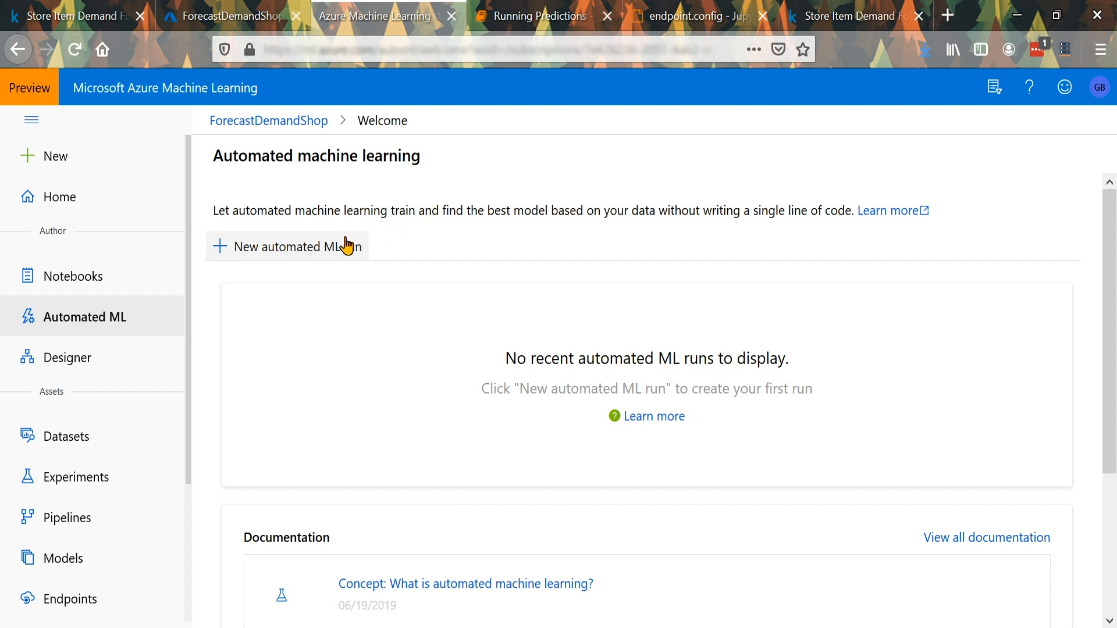
left_click(269, 249)
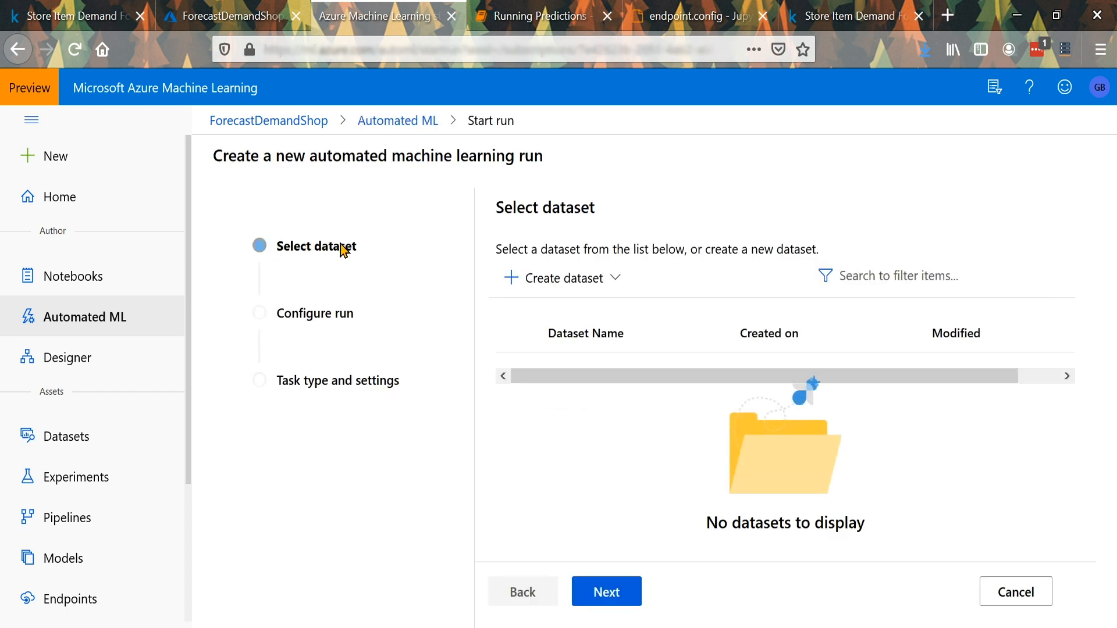
Start creating a dataset from local files for the run and choose train.csv as its source file
left_click(538, 284)
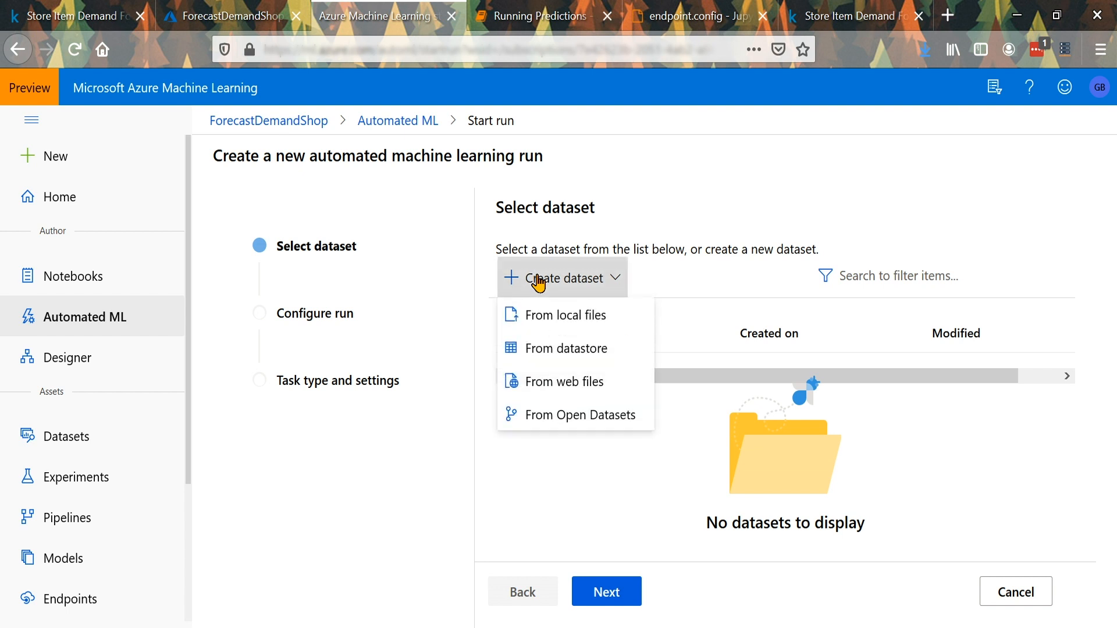
left_click(541, 317)
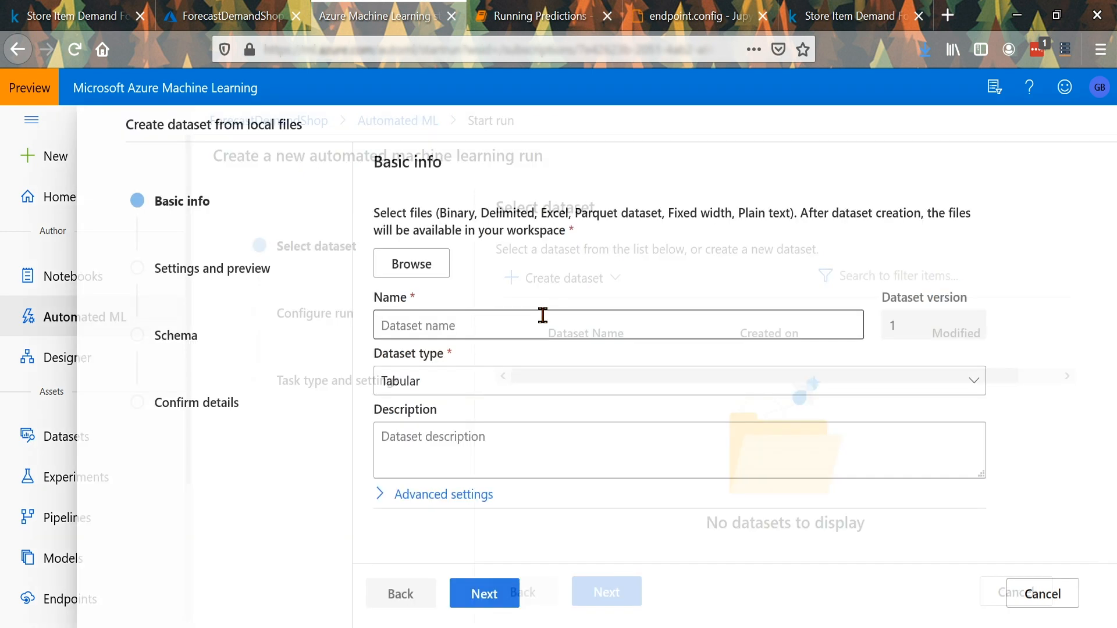
left_click(384, 270)
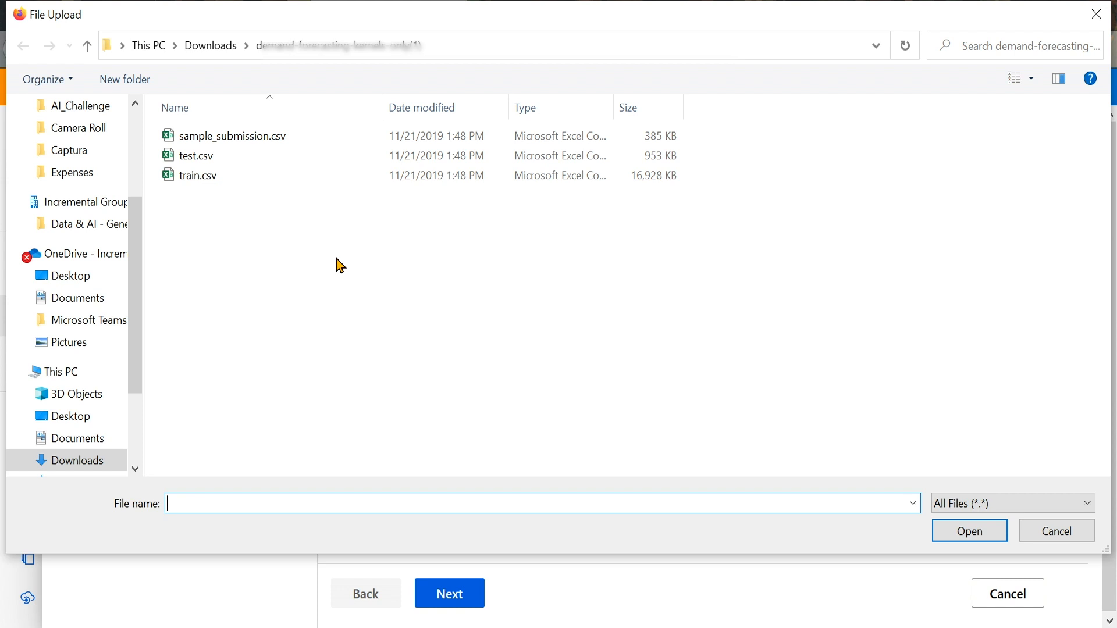
left_click(211, 182)
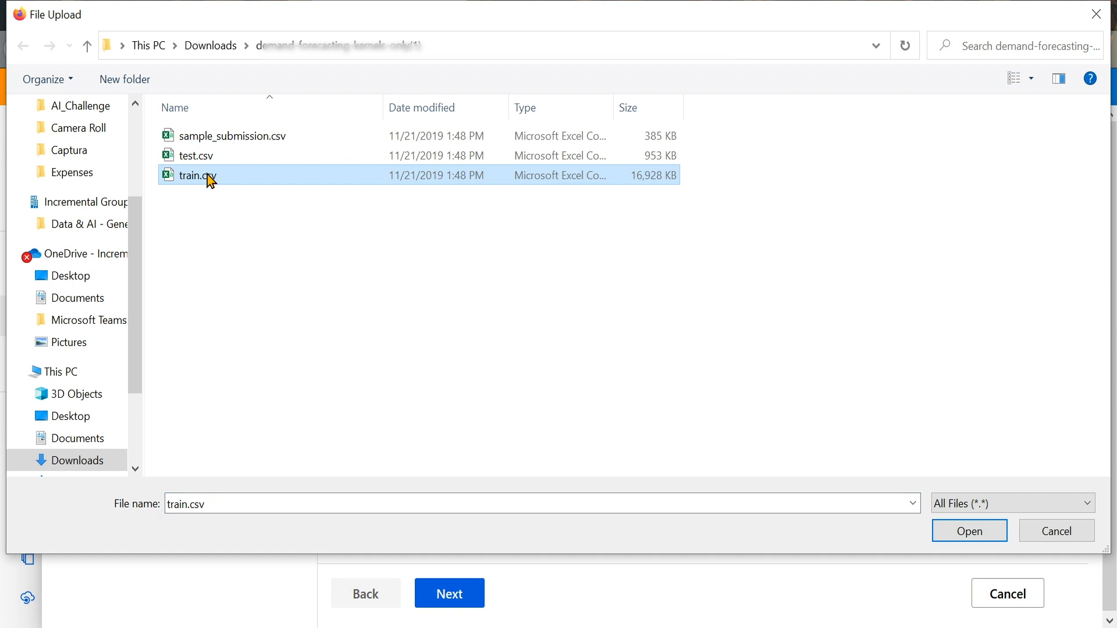
left_click(961, 538)
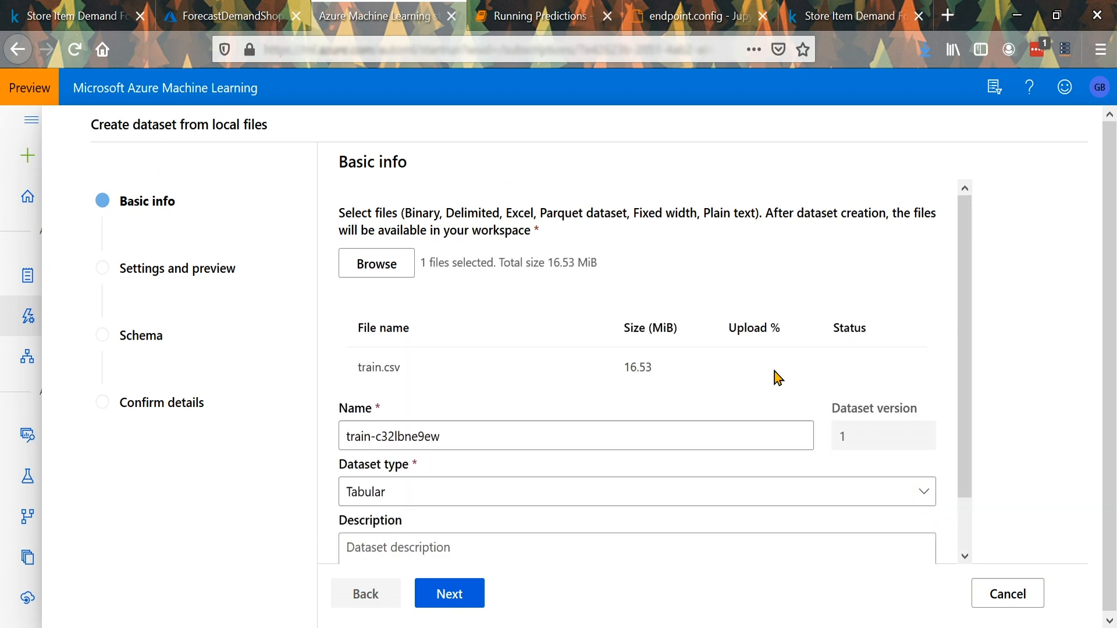
Name the dataset historical-sales-data, keep the Tabular type and continue to the file settings and preview
scroll(579, 355, "down", 2)
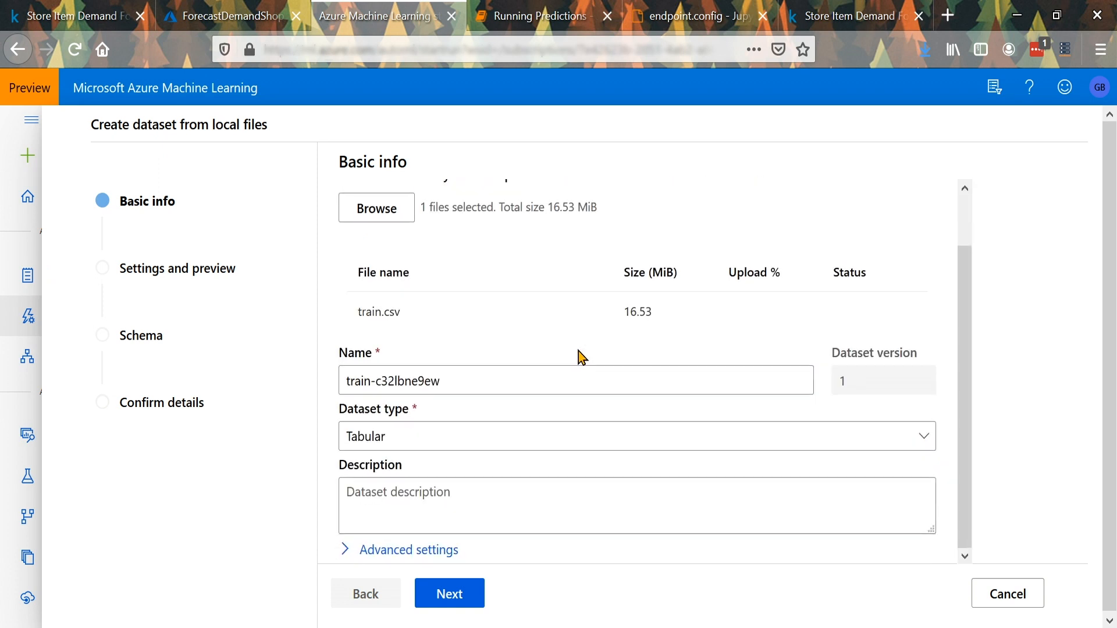
double_click(511, 375)
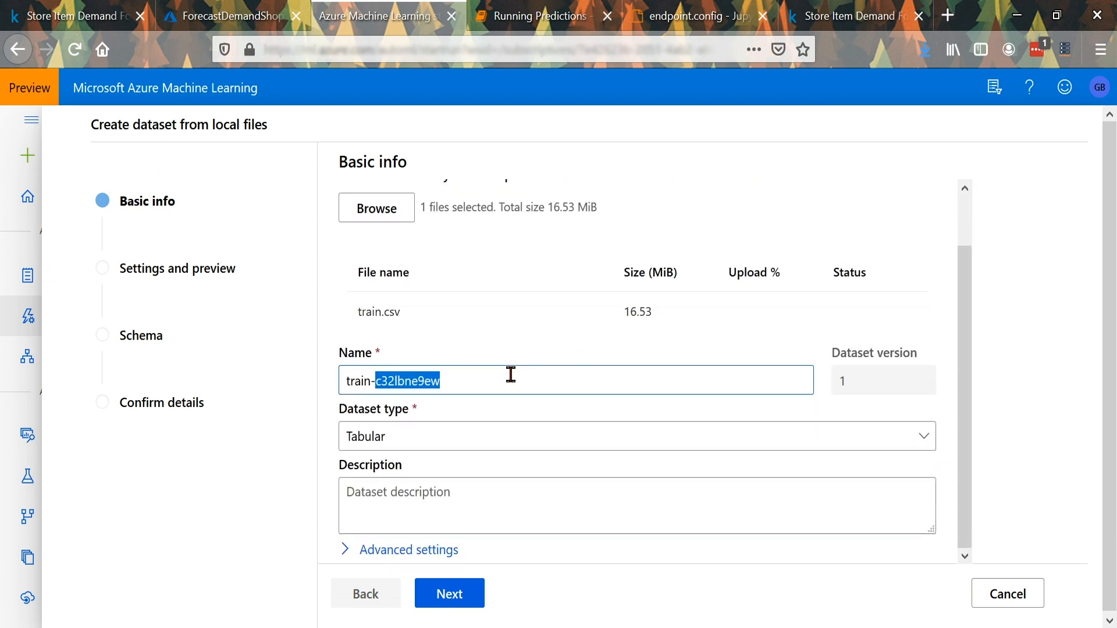
key("BackSpace")
key("BackSpace")
key("BackSpace")
key("BackSpace")
key("BackSpace")
key("BackSpace")
key("BackSpace")
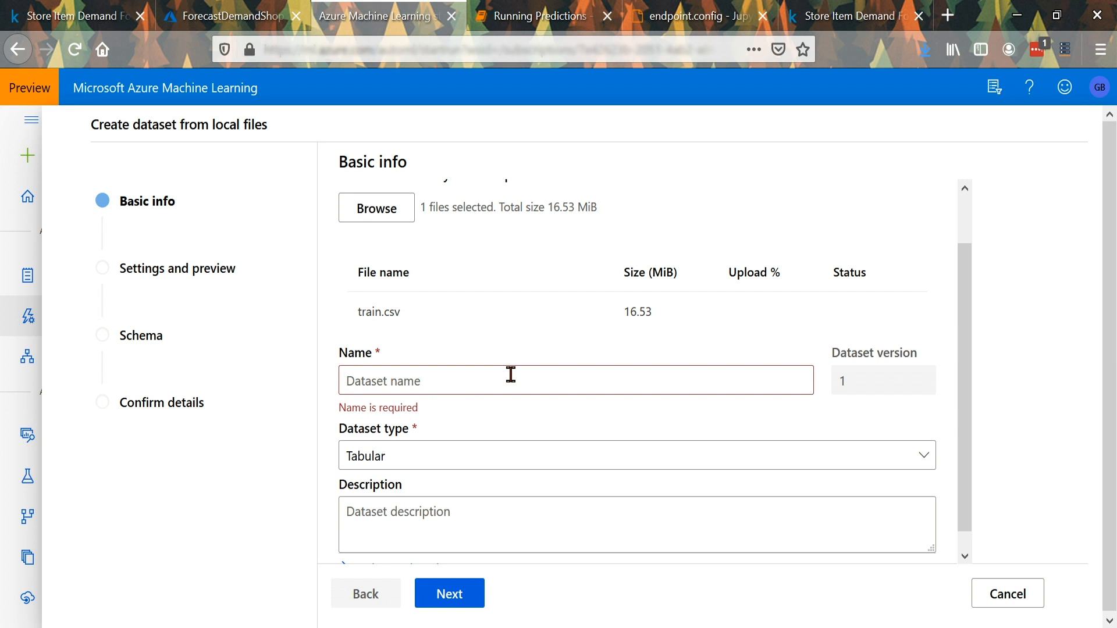
type("historical-")
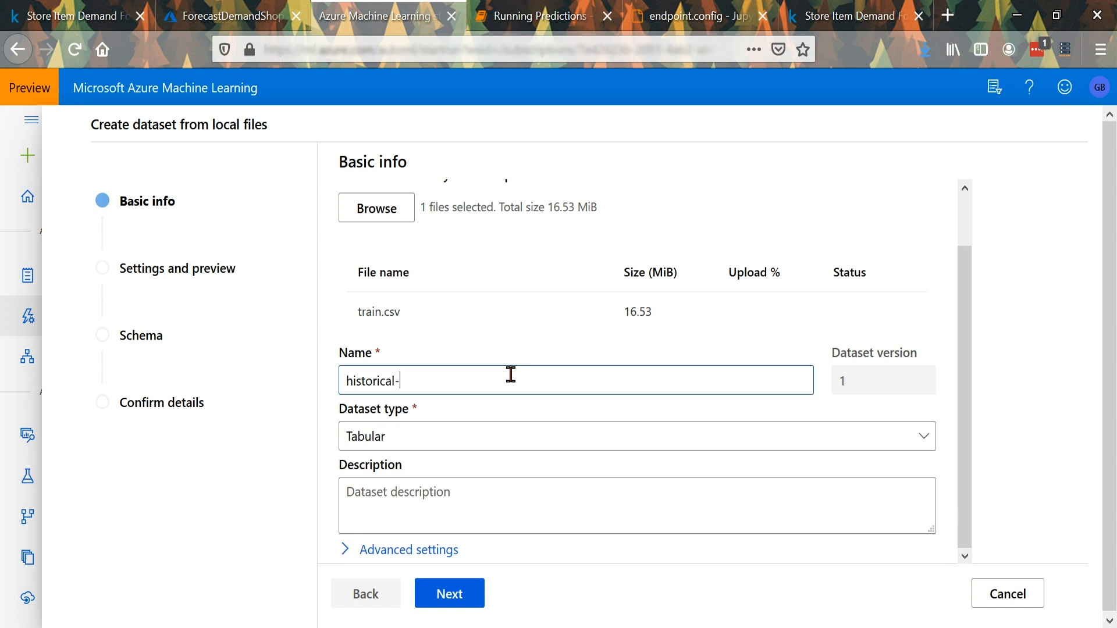
type("sales-data")
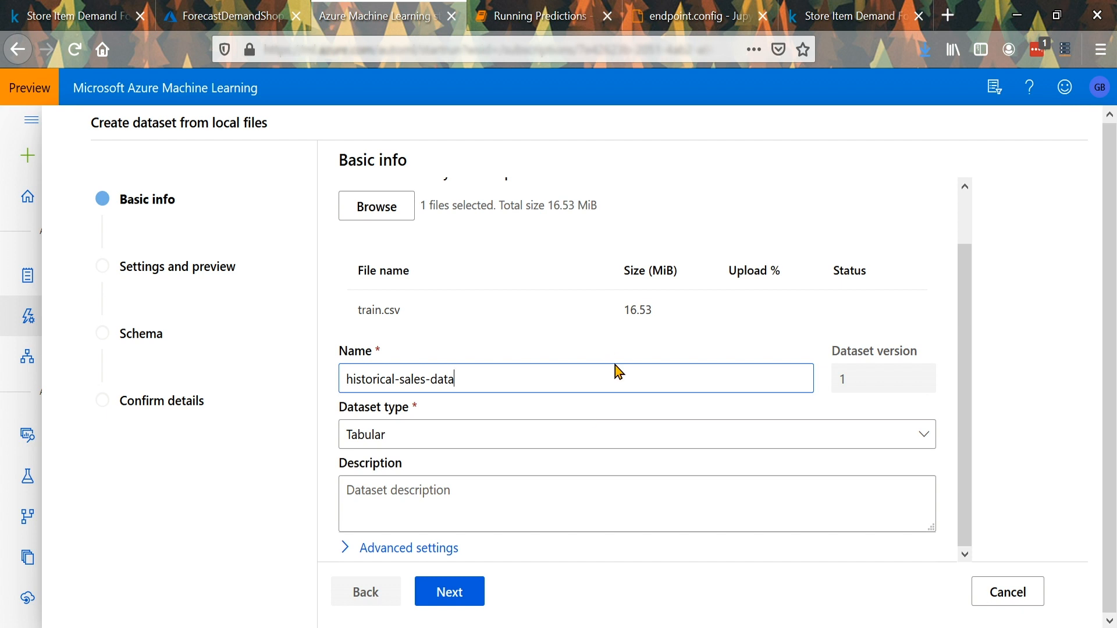
left_click(468, 599)
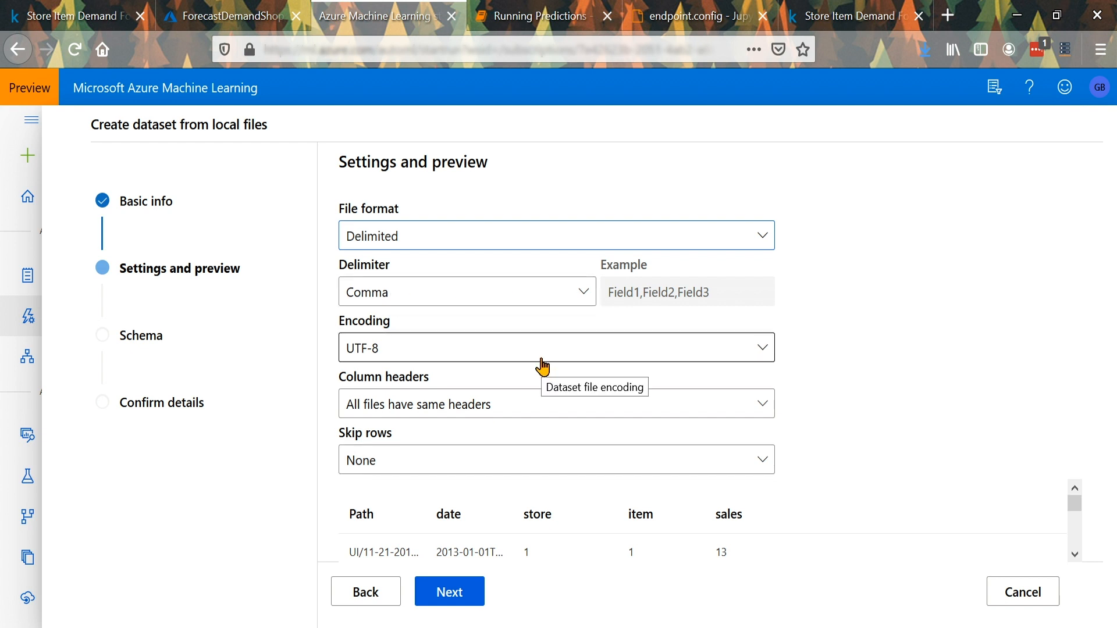
Accept the comma-delimited file settings and the detected column schema, and create the dataset
left_click(456, 590)
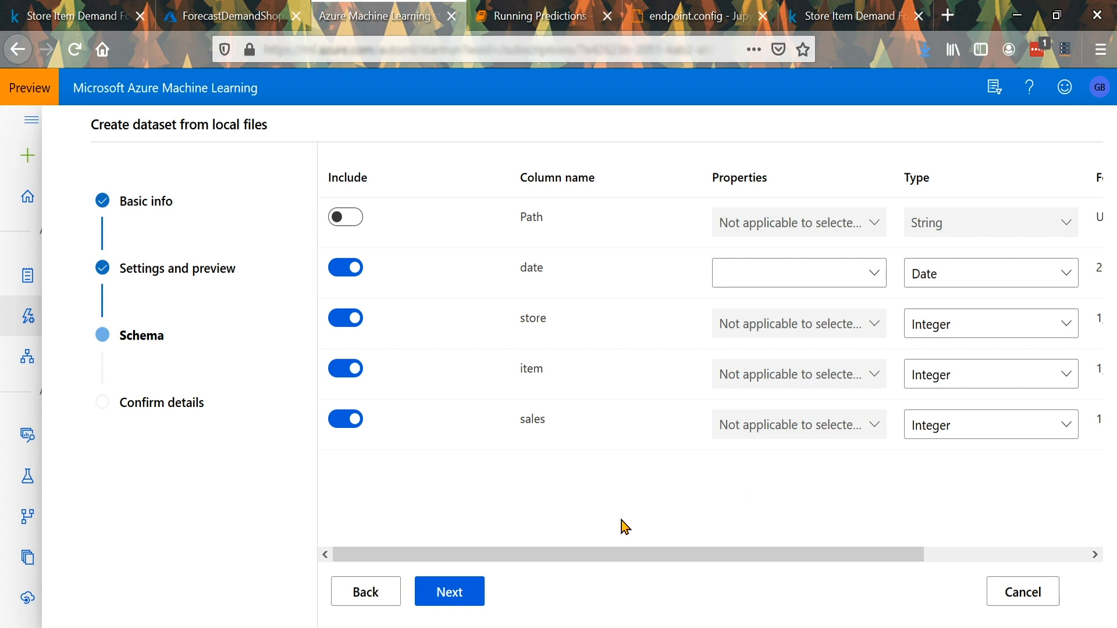
left_click(465, 596)
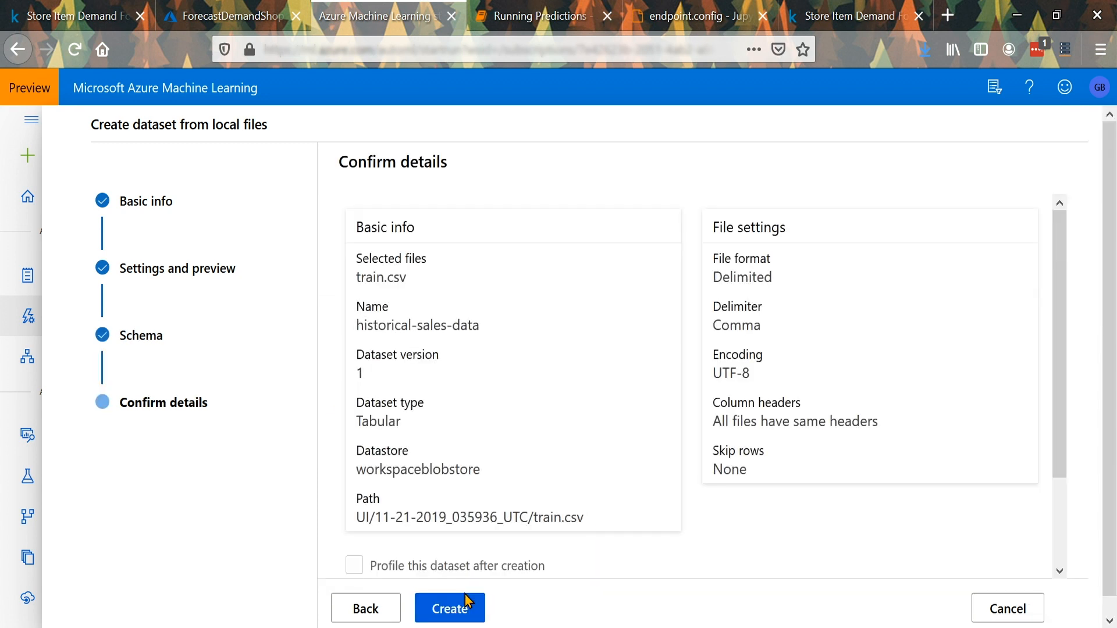
scroll(636, 436, "down", 3)
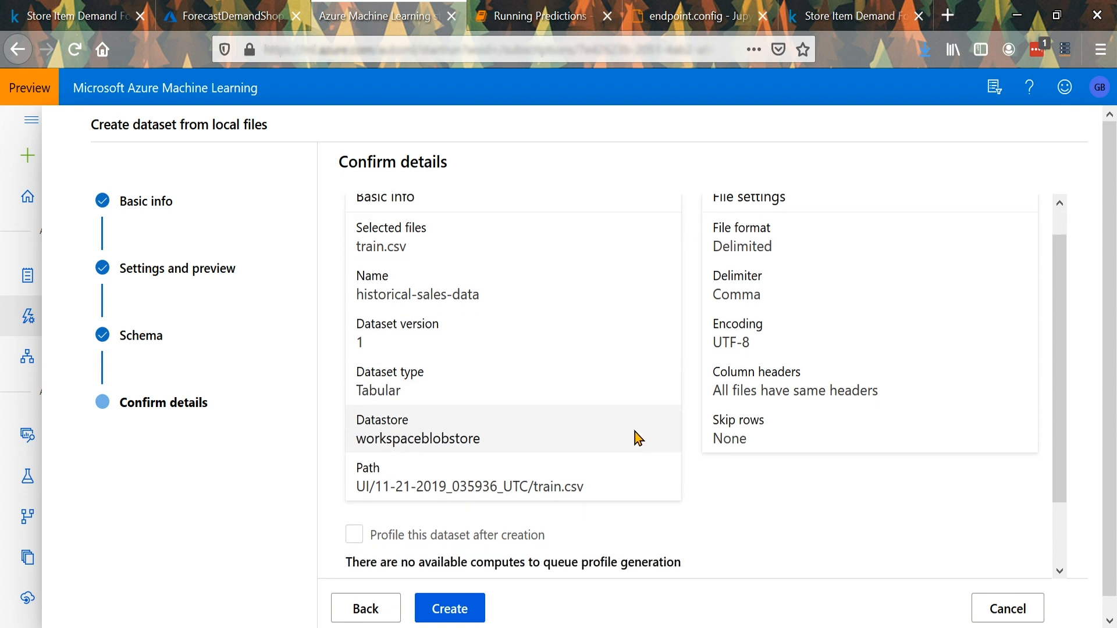
left_click(451, 607)
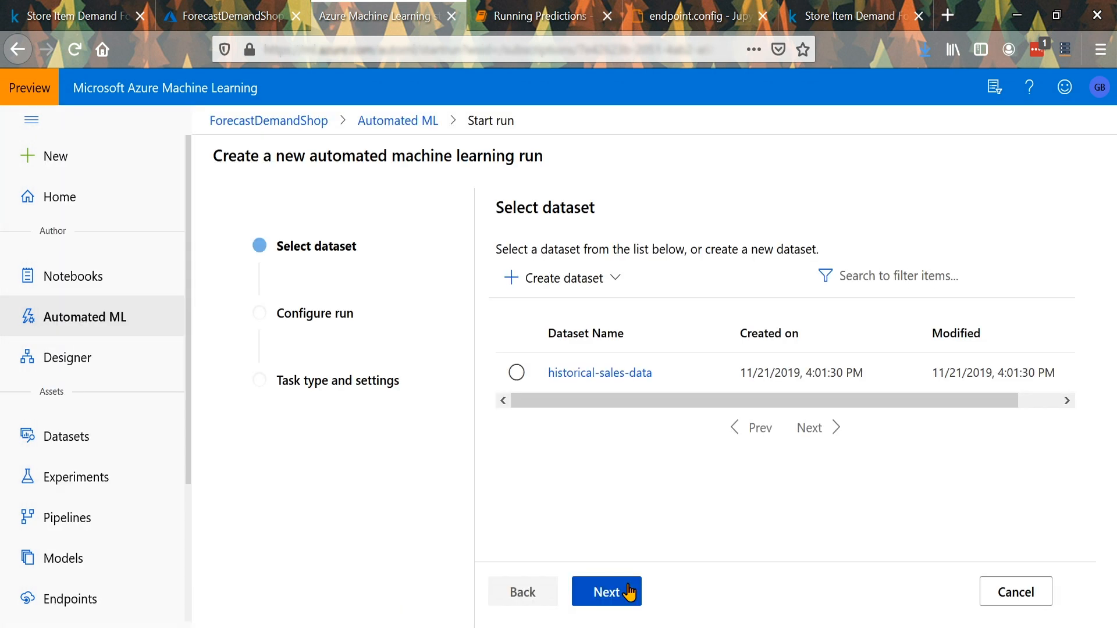
Select the historical-sales-data dataset for the automated ML run and continue to the run configuration
left_click(517, 374)
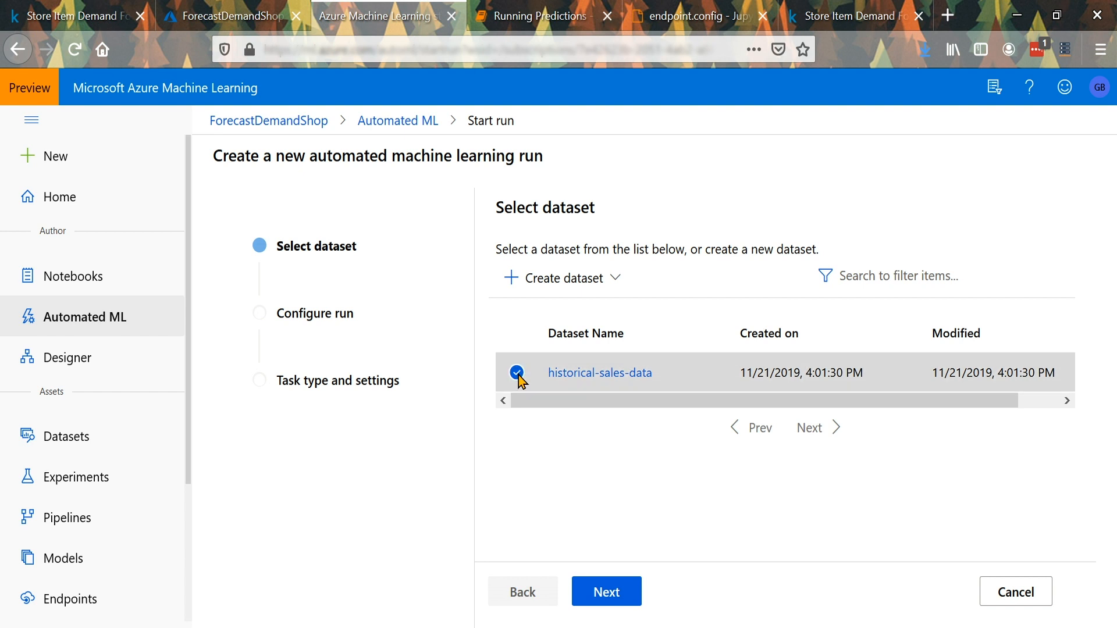
left_click(621, 596)
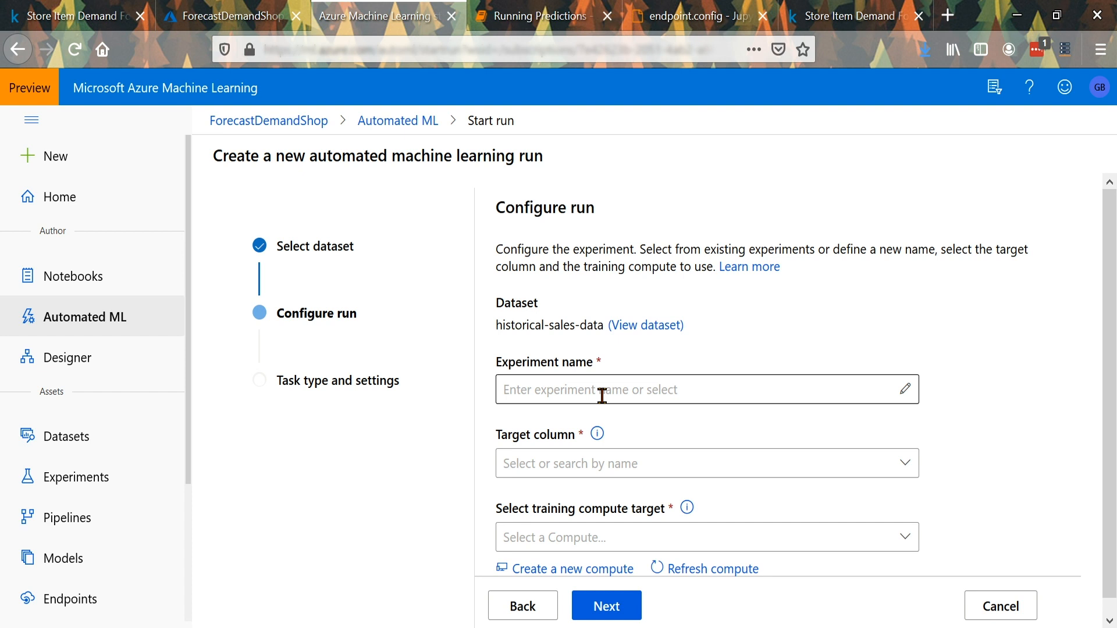
Name the experiment forecasting_target_01 and choose sales as the target column
left_click(602, 396)
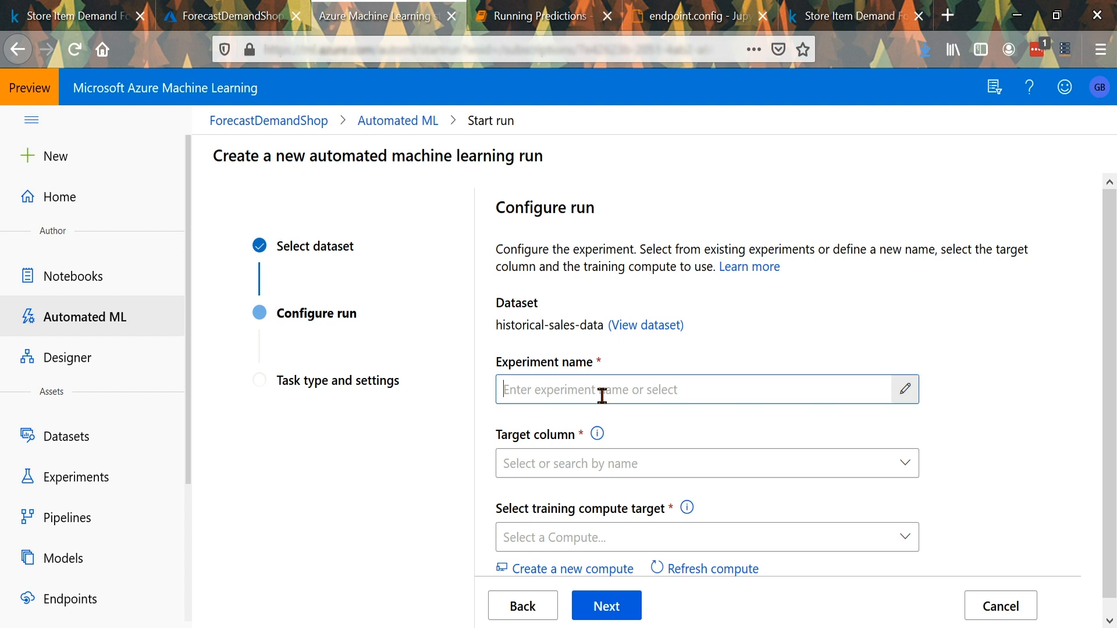
type("forecasting")
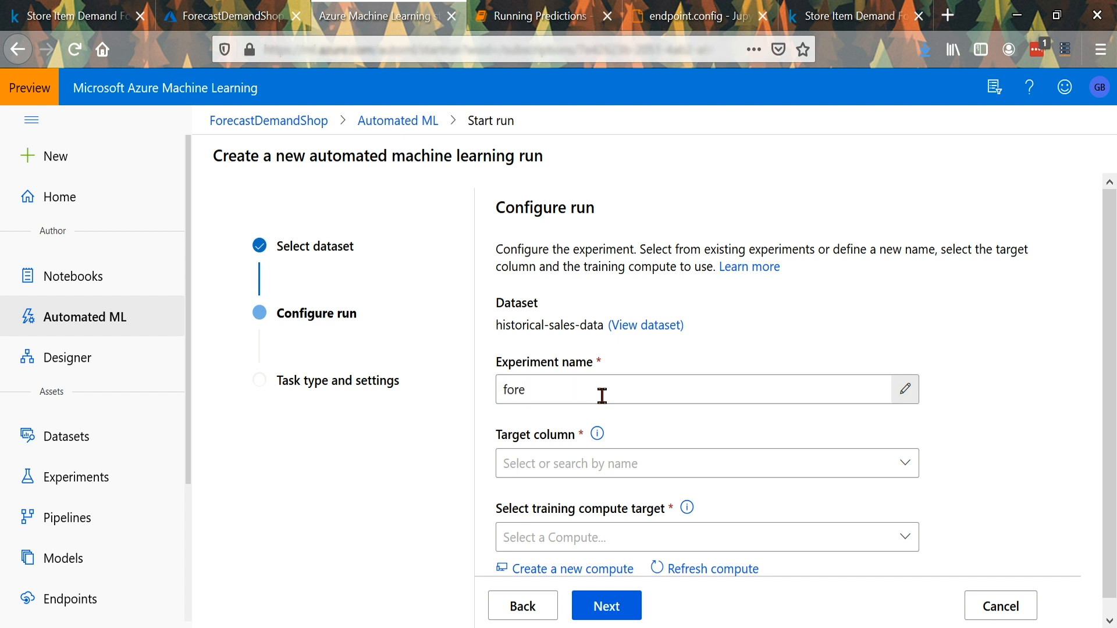
type("_run_01")
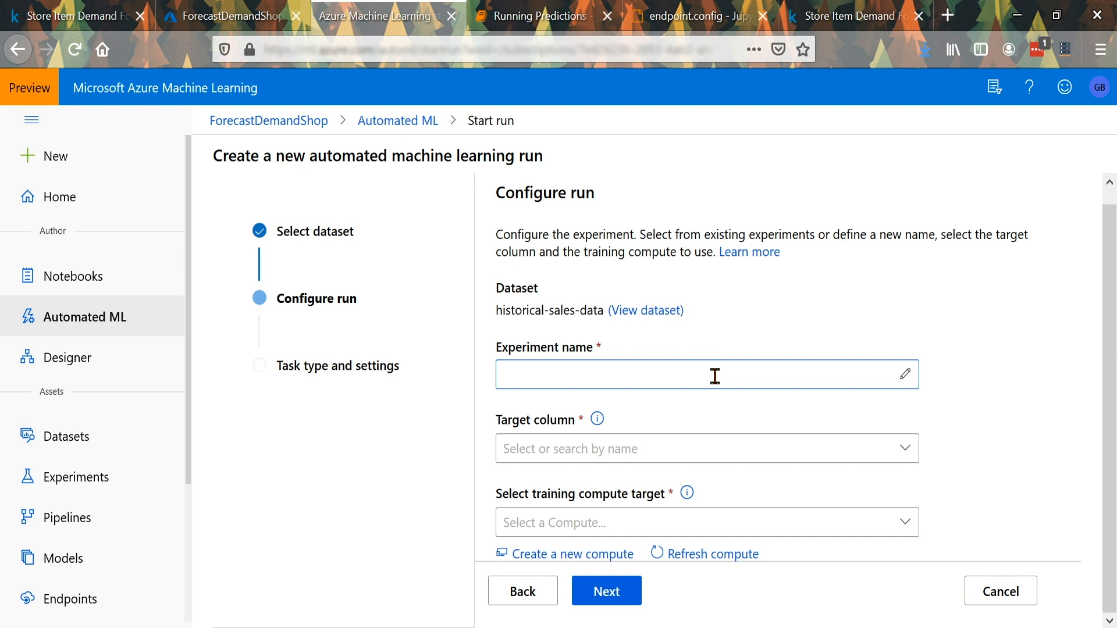
type("forecasting_taget")
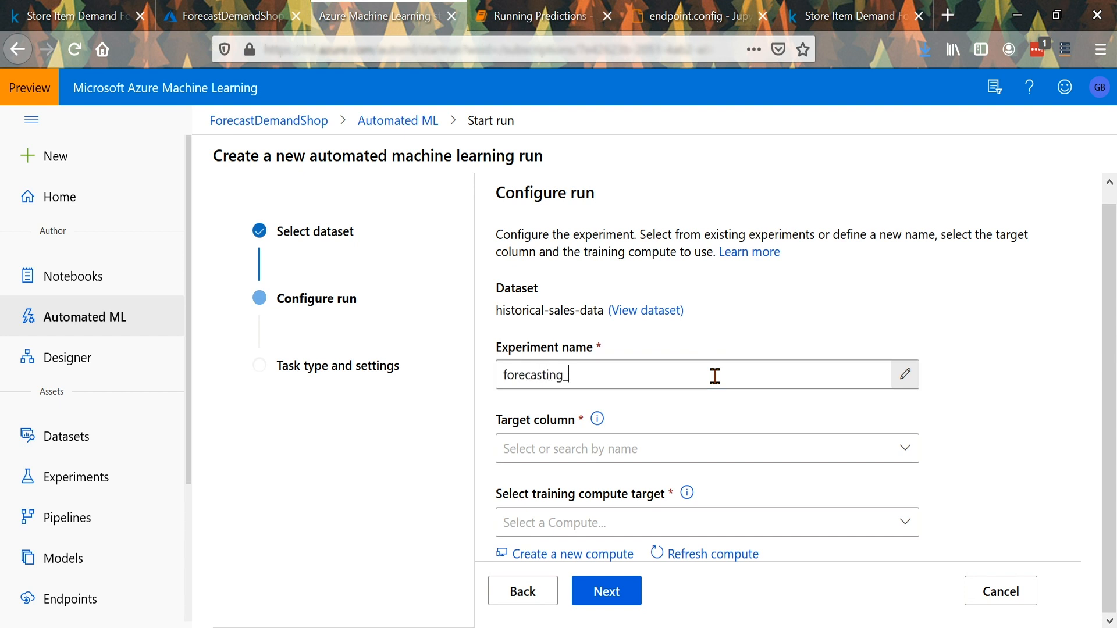
key("BackSpace")
key("BackSpace")
key("BackSpace")
type("rget_01")
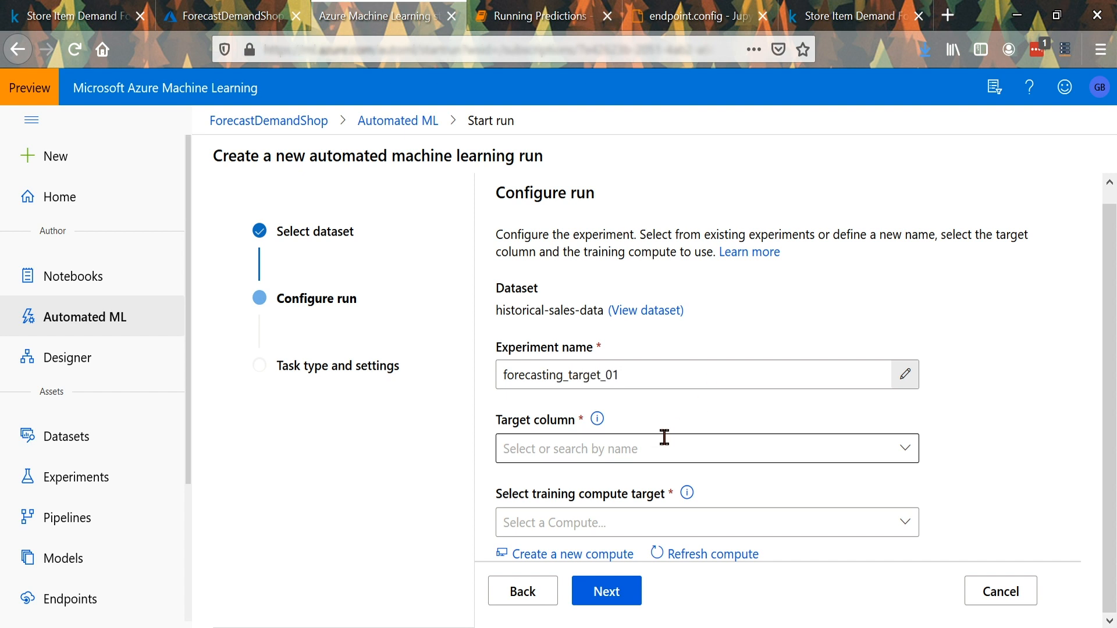
left_click(664, 438)
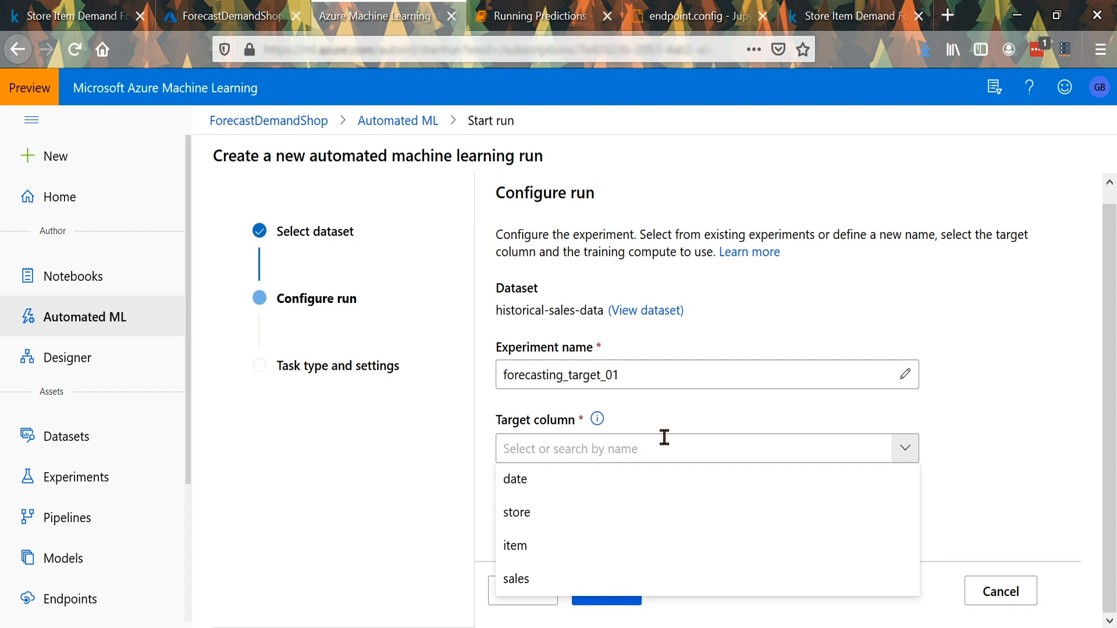
left_click(553, 579)
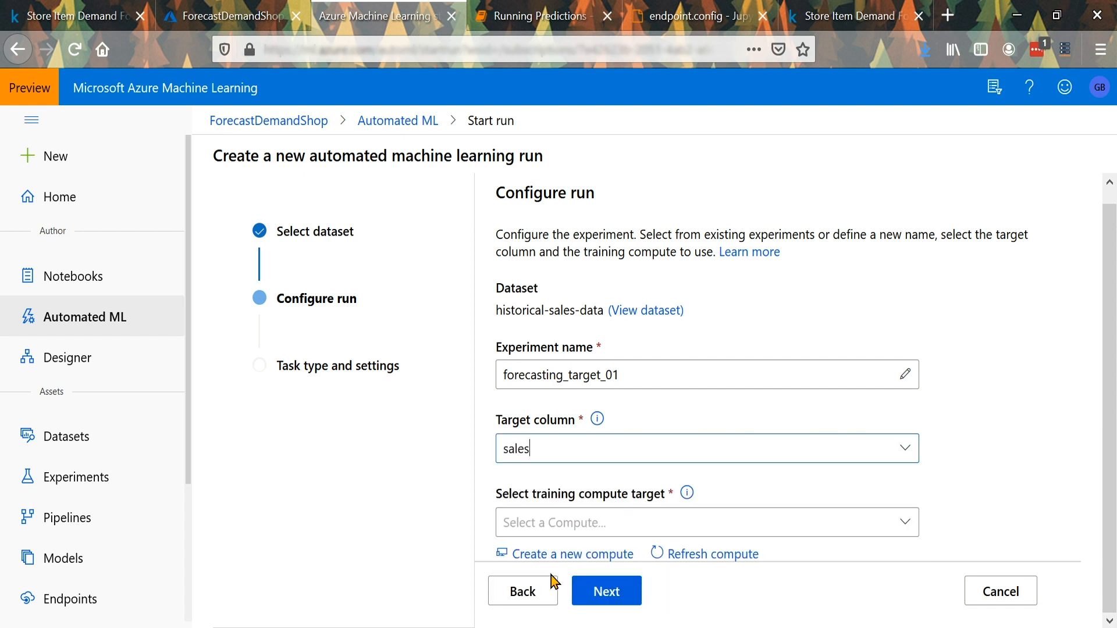
Create a training compute target named forecasting-vm with the STANDARD_D4_V2 size (8 vCPUs, 28 GB) and continue to the task type settings
left_click(910, 519)
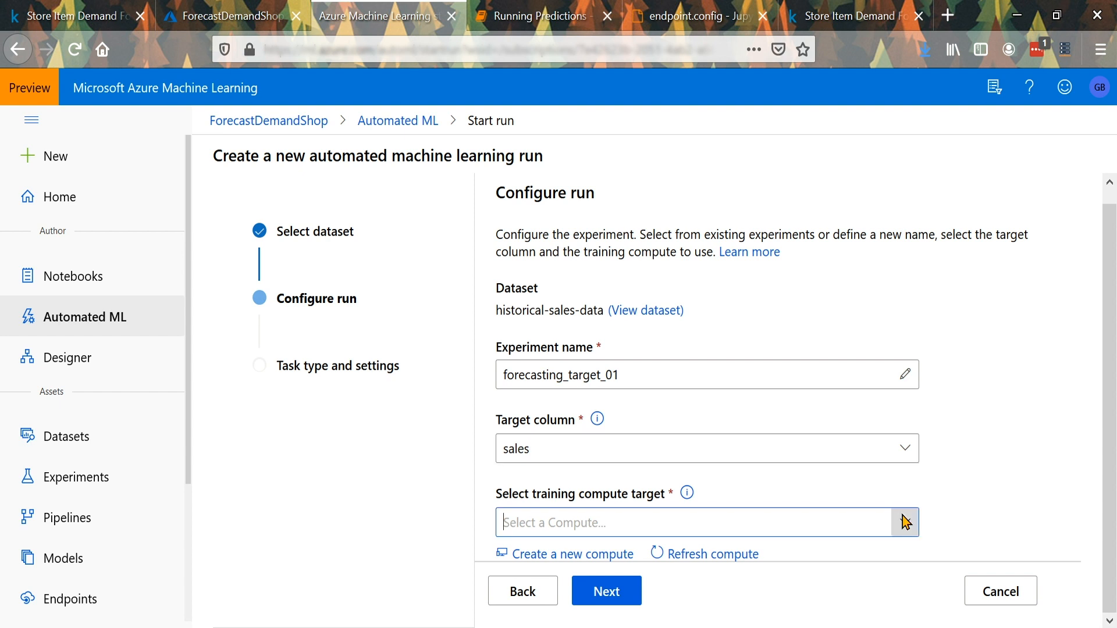
left_click(602, 554)
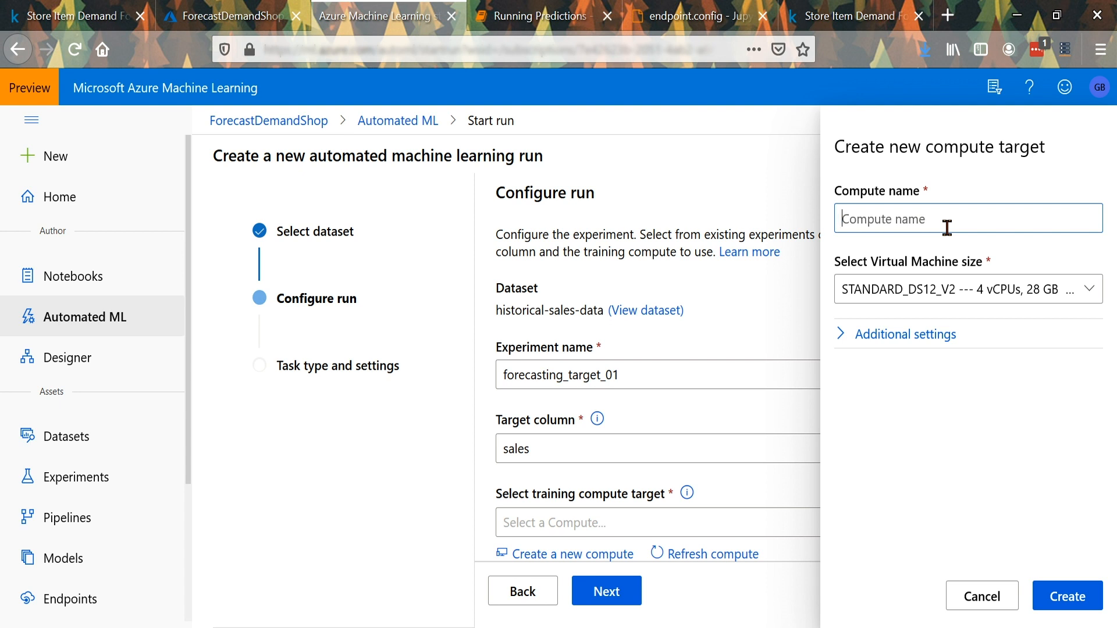
type("forecasting-vm")
left_click(1084, 297)
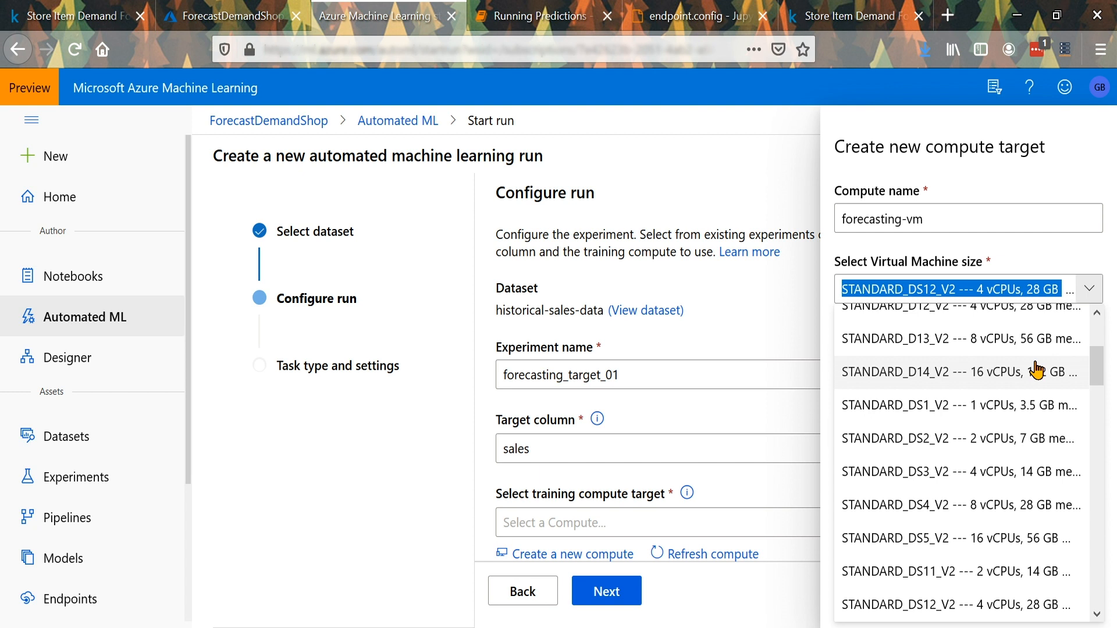
scroll(989, 370, "up", 2)
scroll(1036, 369, "up", 1)
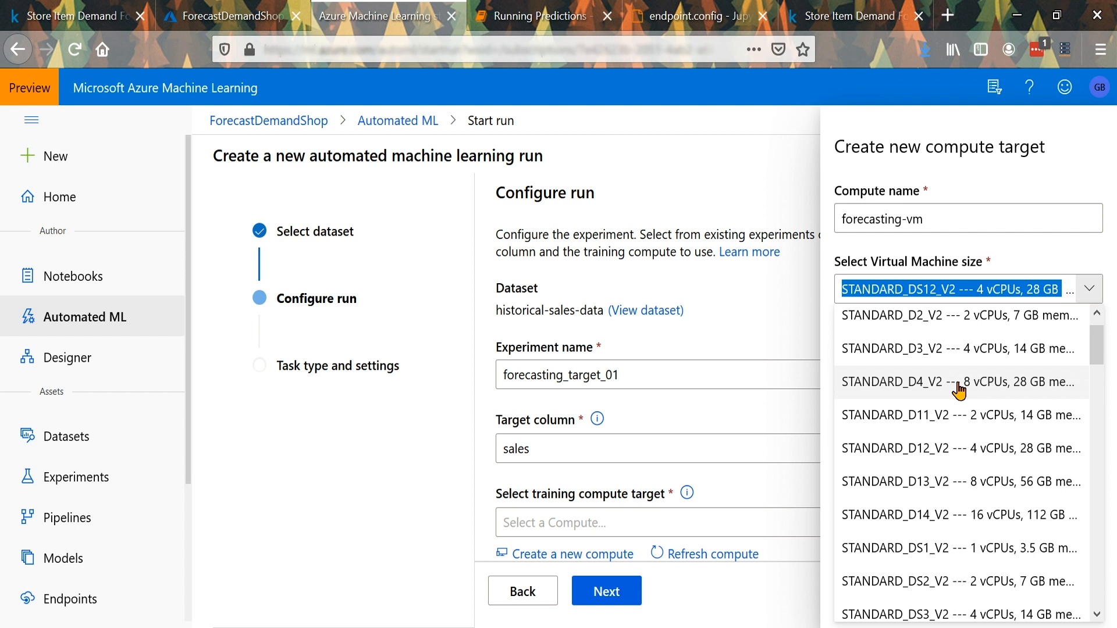
left_click(959, 384)
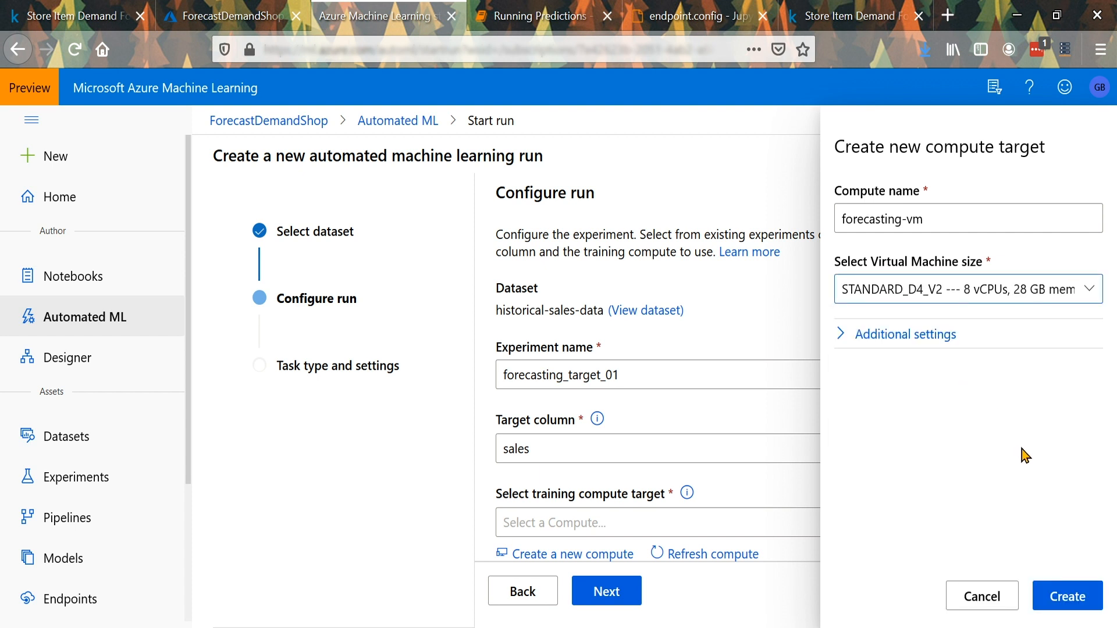
left_click(1063, 596)
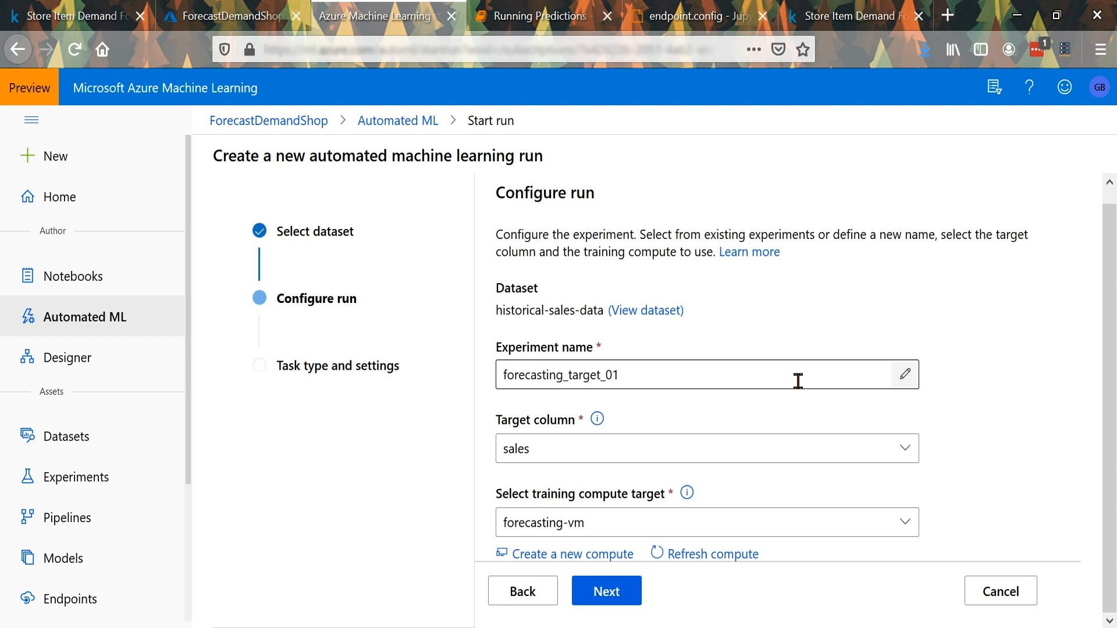
left_click(607, 592)
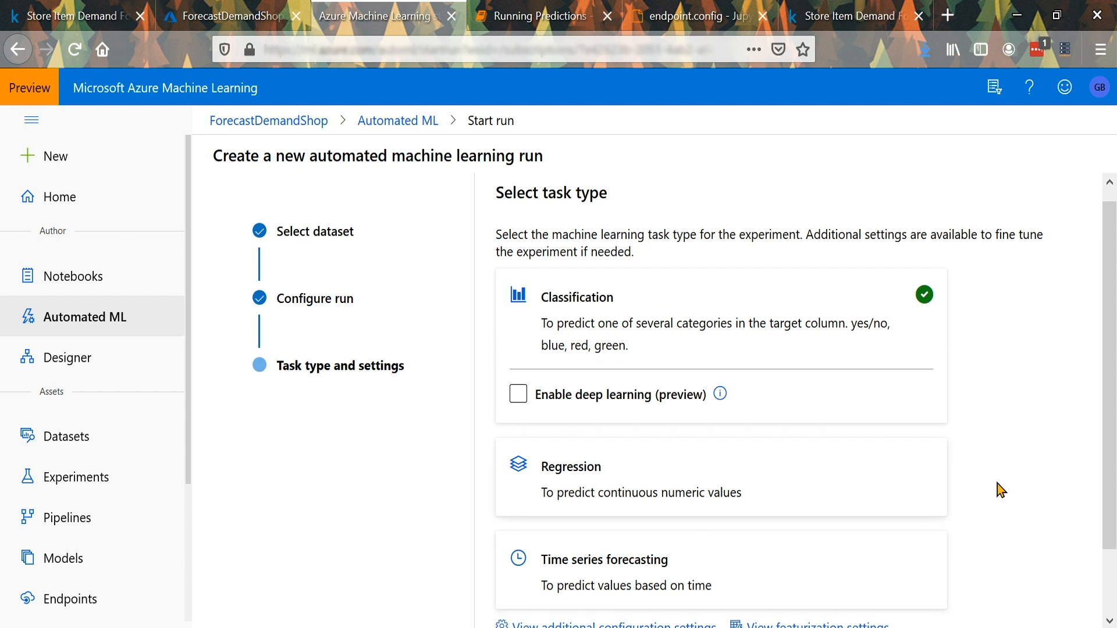
Choose time series forecasting as the task type, with date as the time column and a forecast horizon of 1
scroll(997, 484, "down", 2)
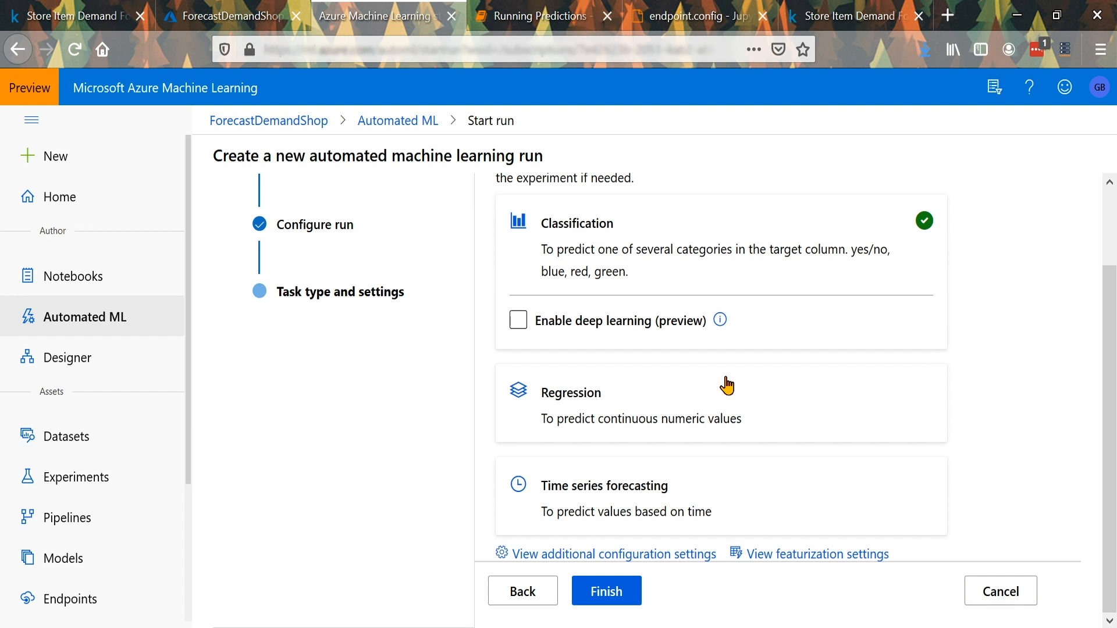
left_click(612, 510)
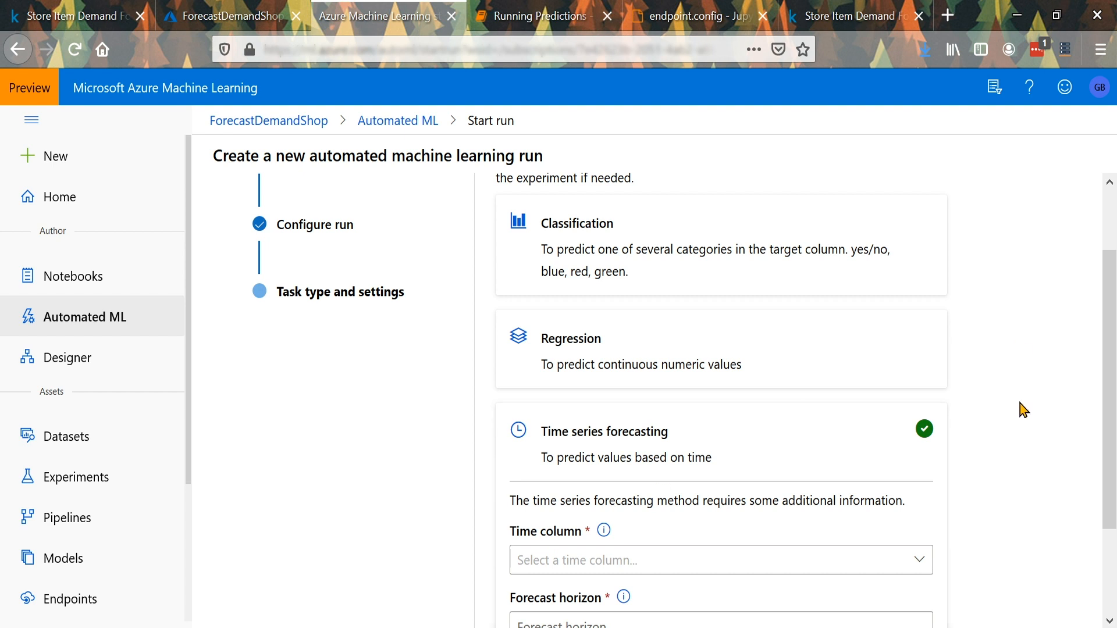
scroll(1021, 403, "down", 3)
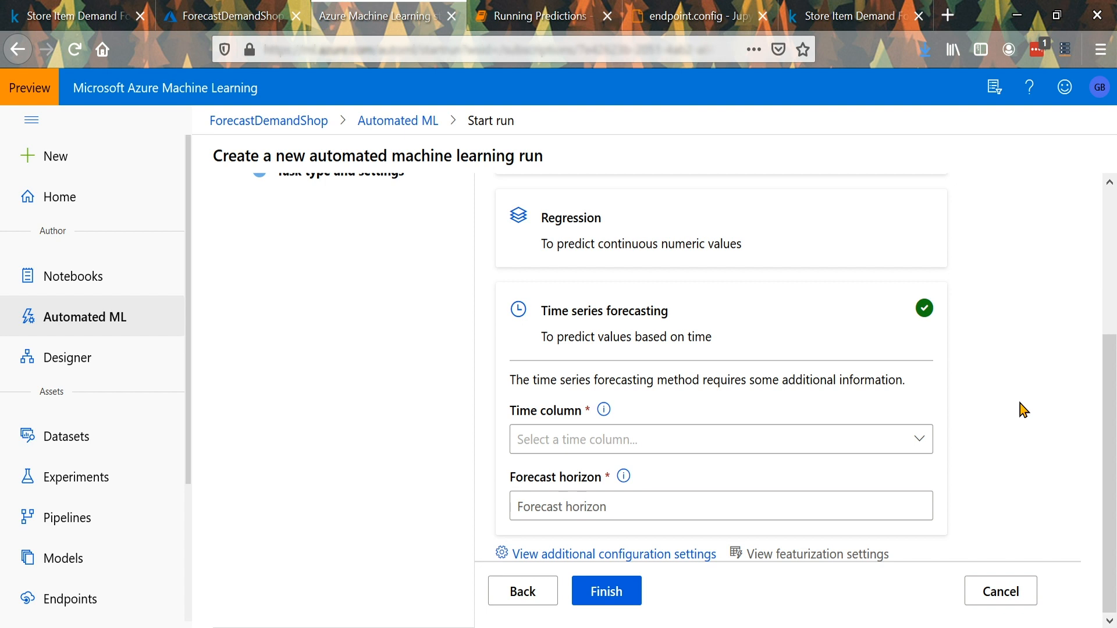
left_click(920, 439)
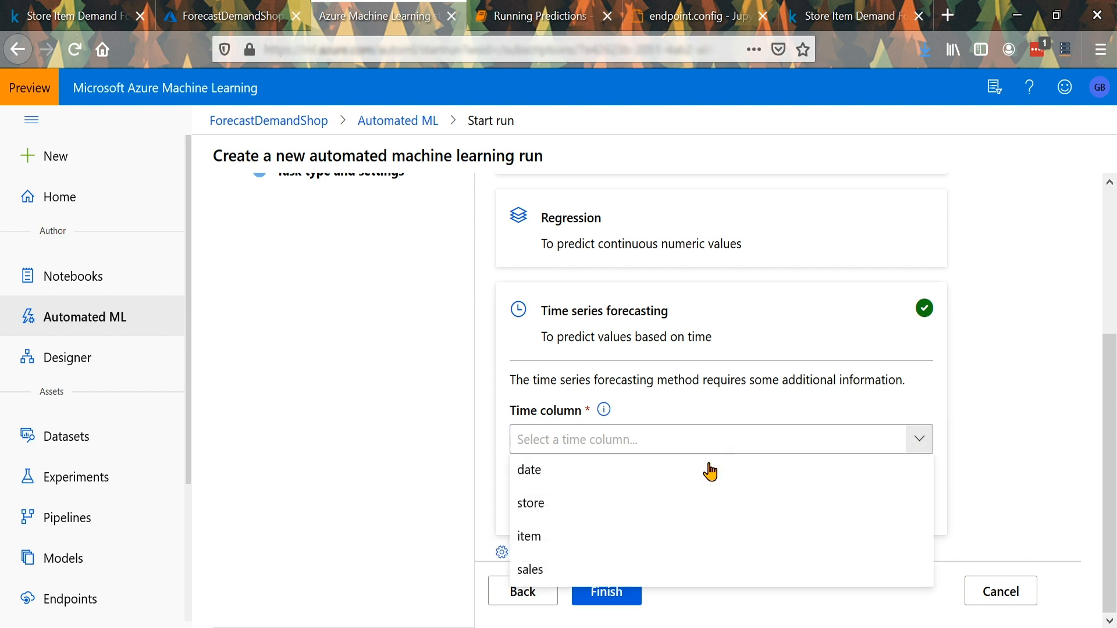
left_click(689, 480)
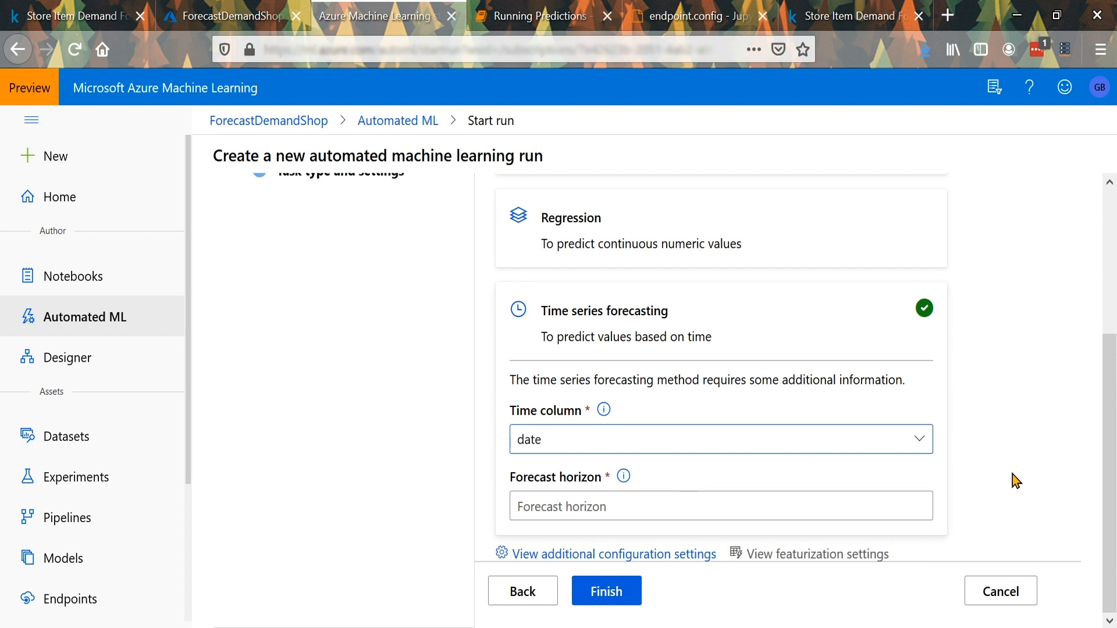
left_click(667, 505)
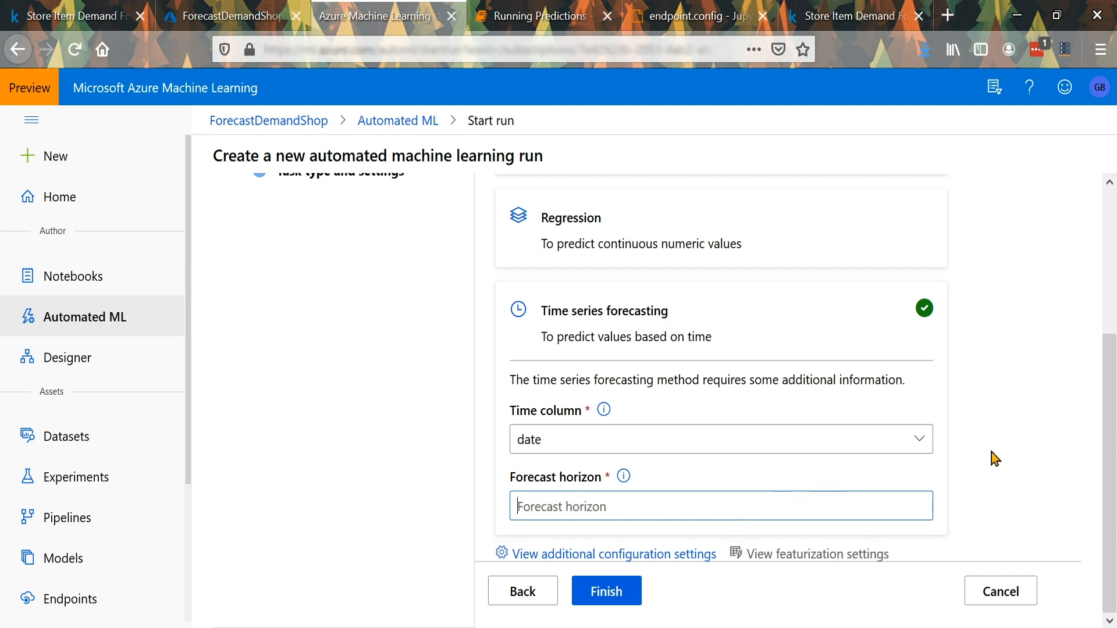
type("1")
Set the primary metric in the run's additional configurations to normalized_root_mean_squared_error
left_click(645, 560)
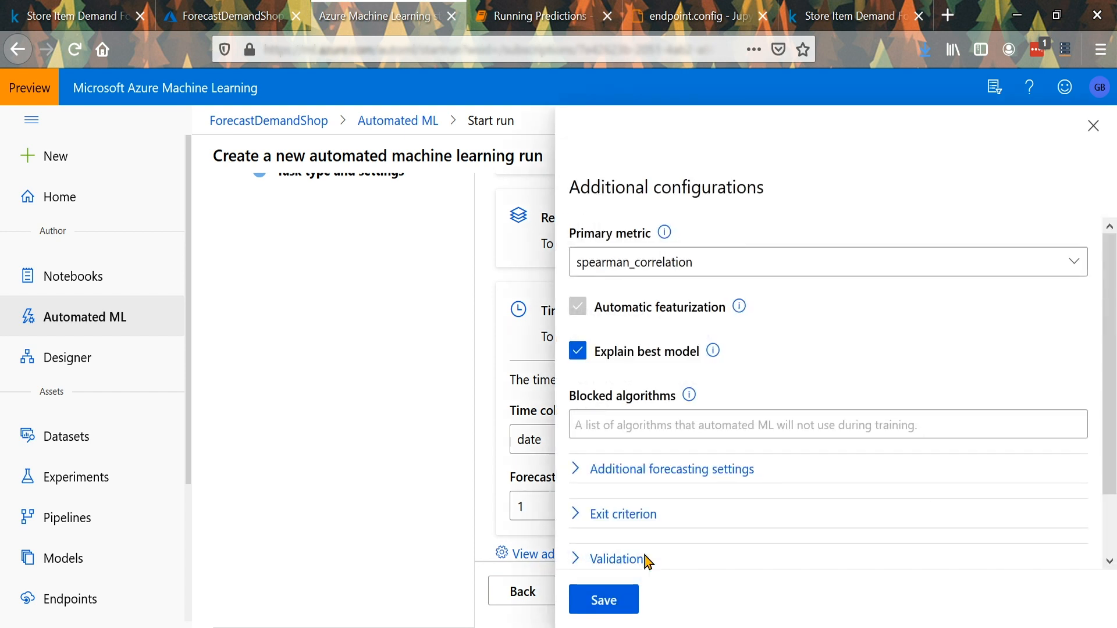
scroll(883, 407, "down", 1)
scroll(883, 407, "up", 1)
left_click(1075, 263)
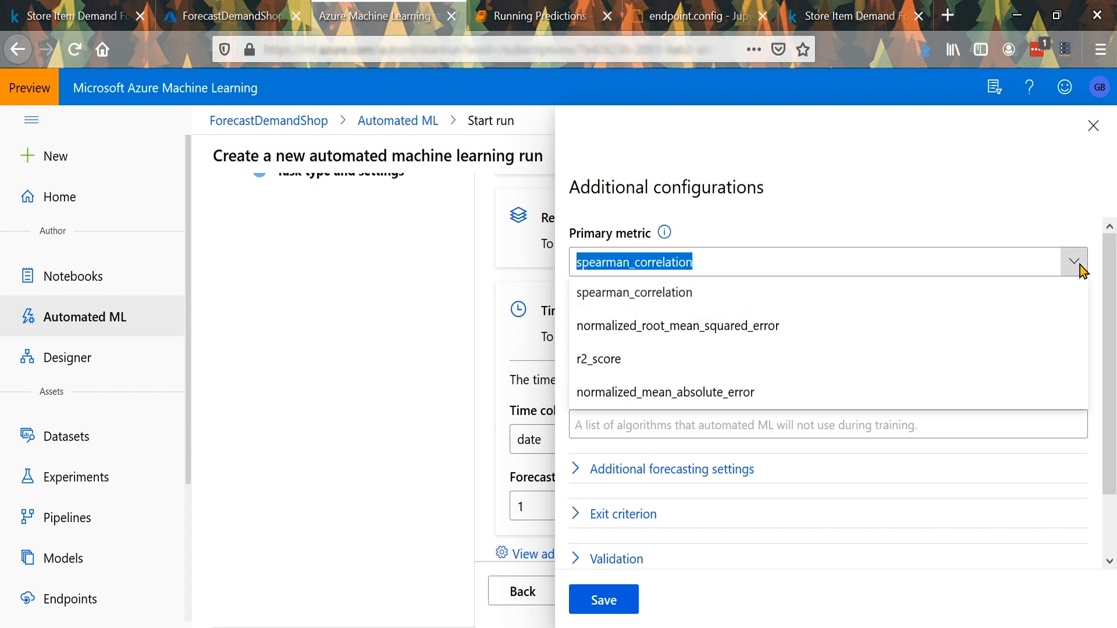
left_click(741, 327)
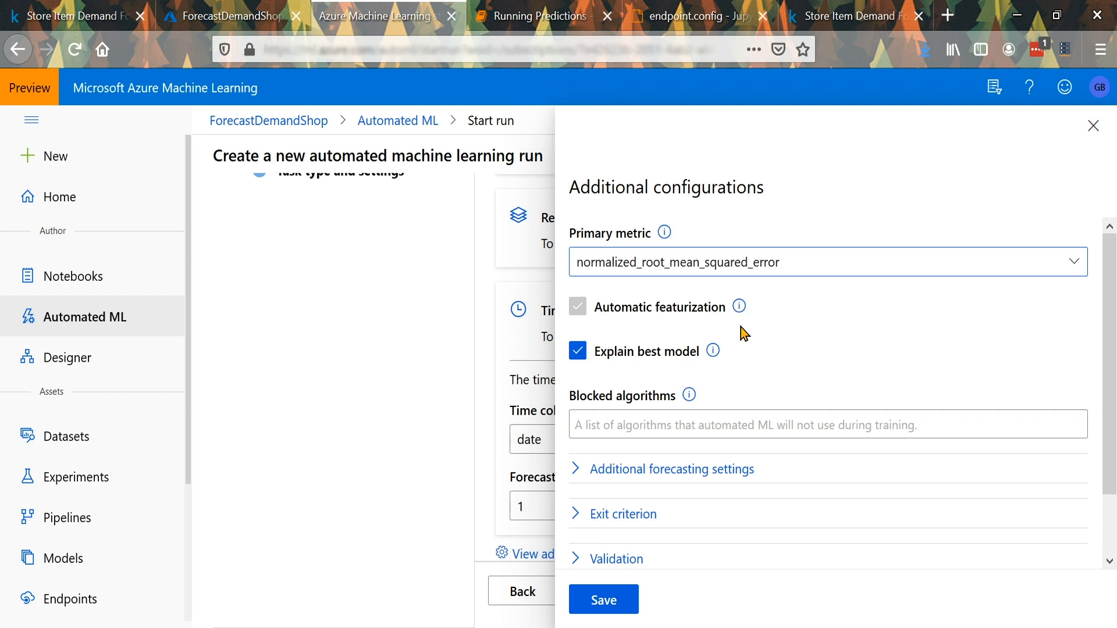
In the additional forecasting settings, set the forecast target lags to 1 and the target rolling window size to 7
scroll(781, 375, "down", 1)
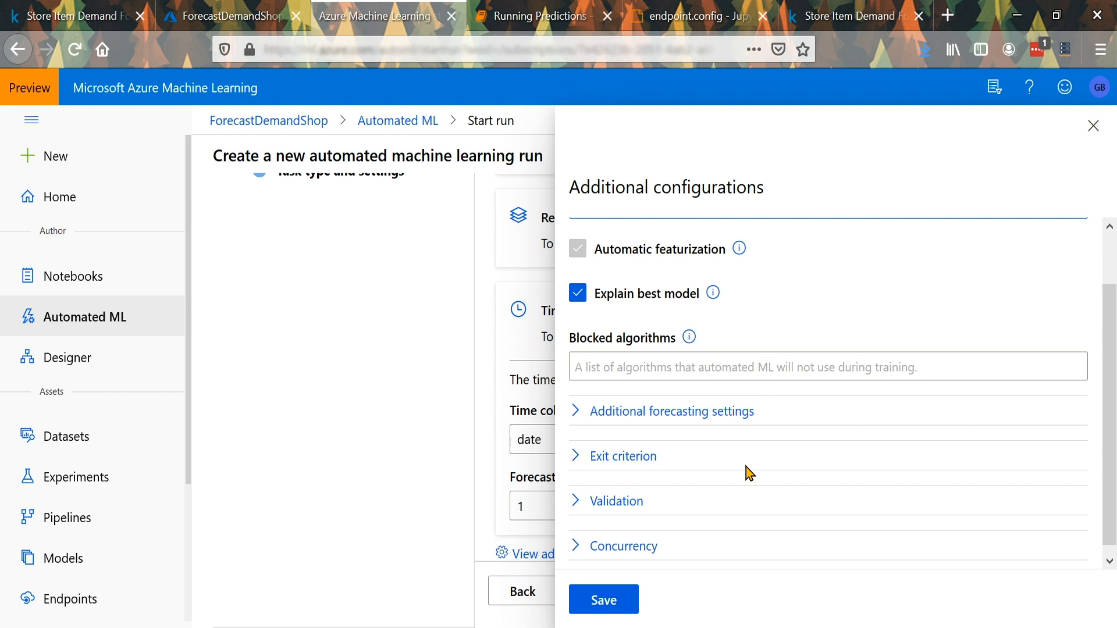
scroll(746, 467, "down", 1)
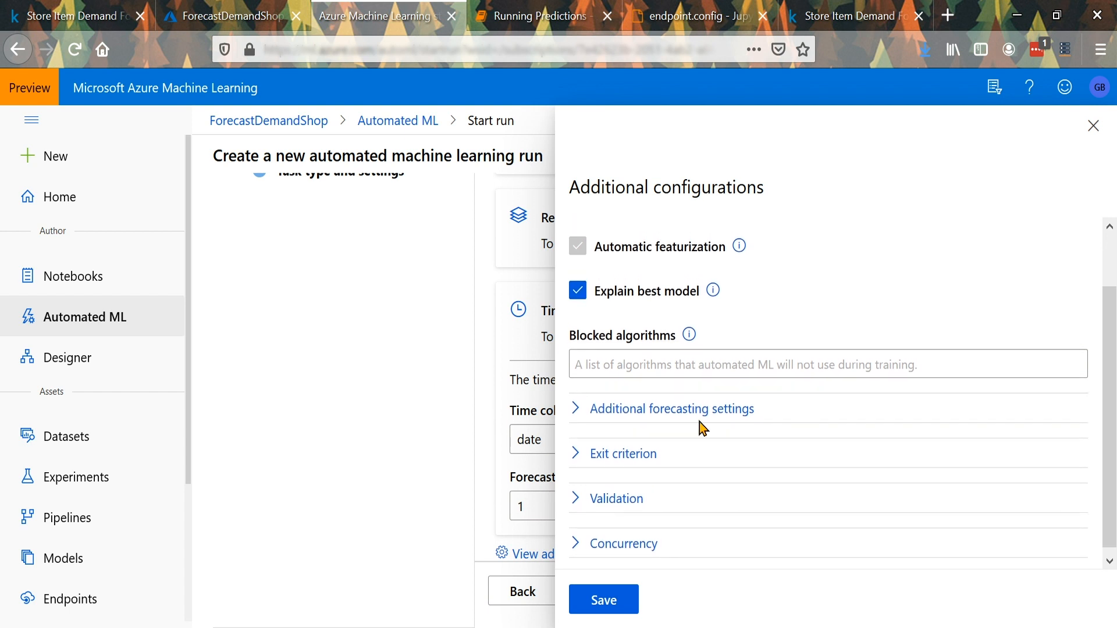
left_click(634, 414)
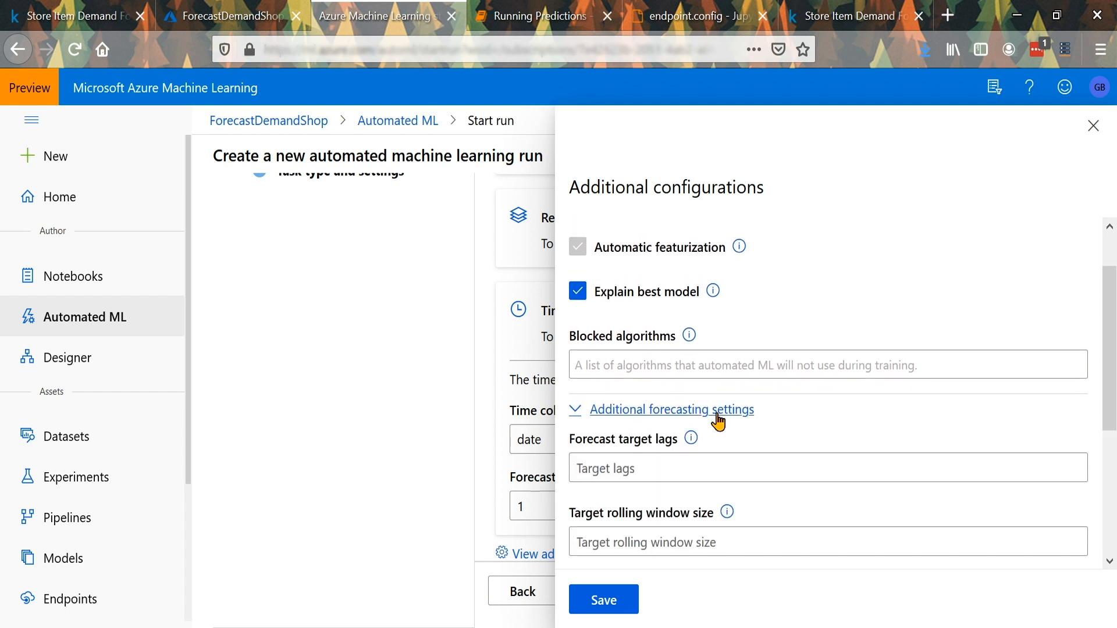
scroll(802, 455, "down", 1)
scroll(802, 455, "down", 3)
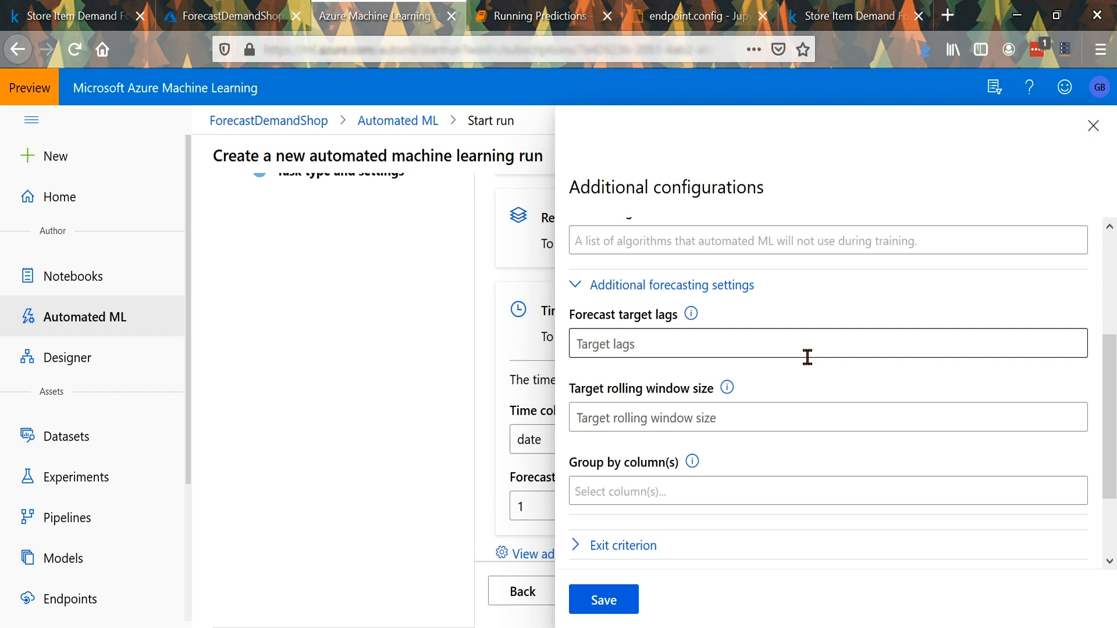
left_click(698, 349)
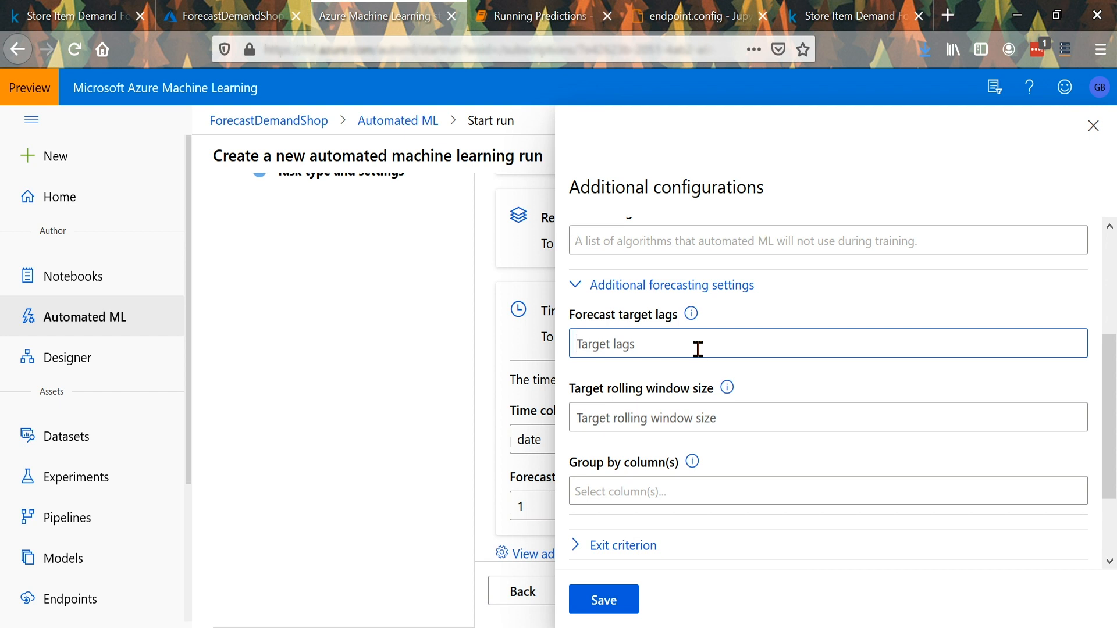
type("1")
left_click(699, 426)
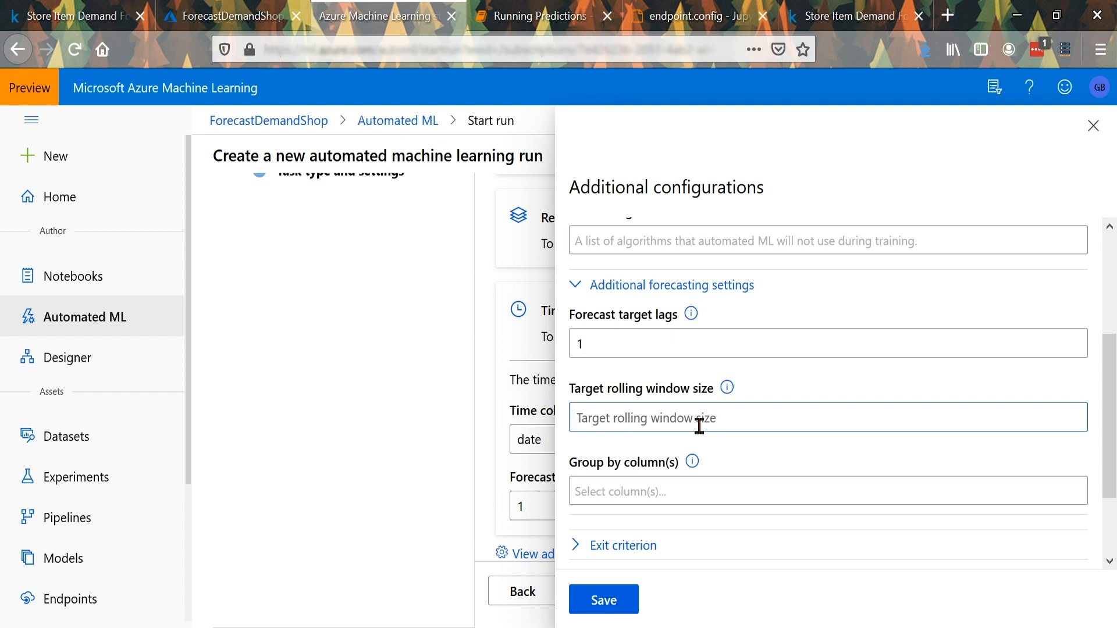
type("7")
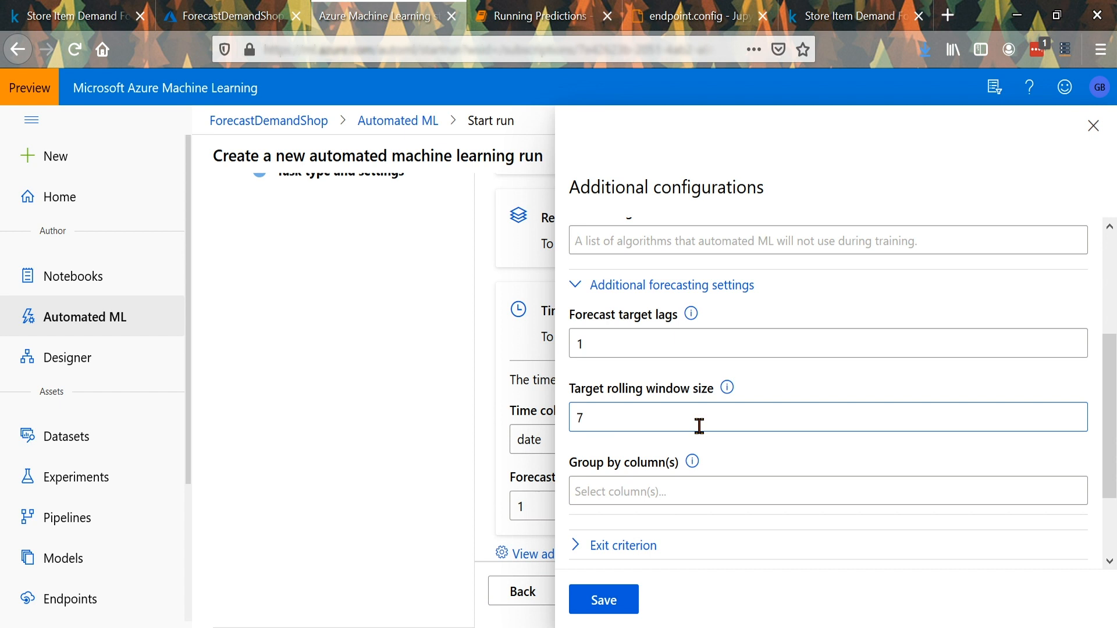
Group the forecasting series by the store and item columns
left_click(788, 494)
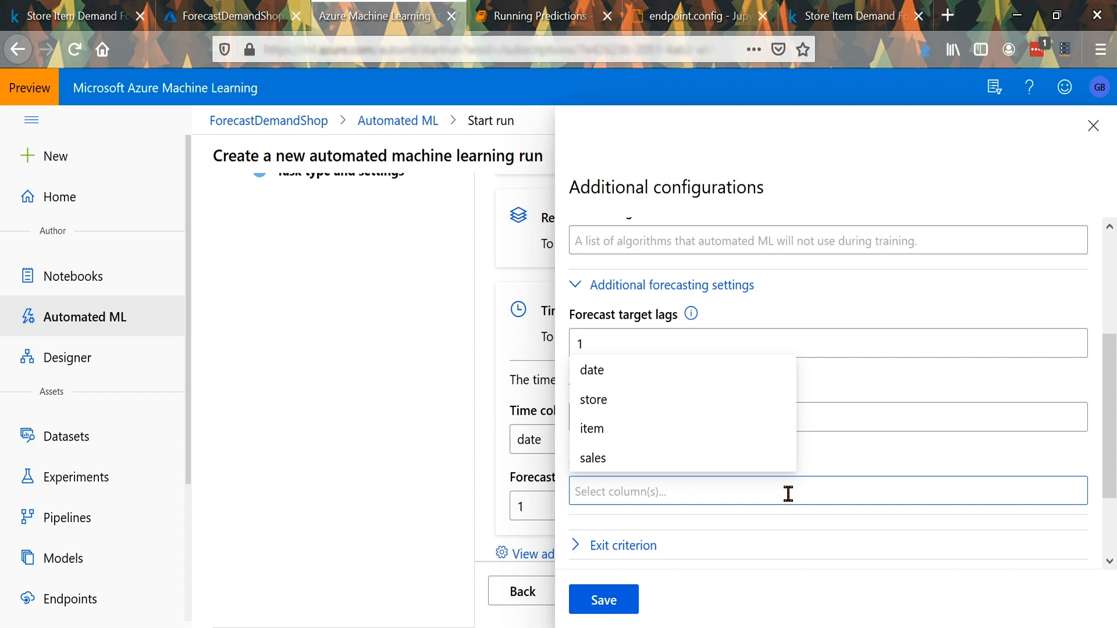
left_click(676, 403)
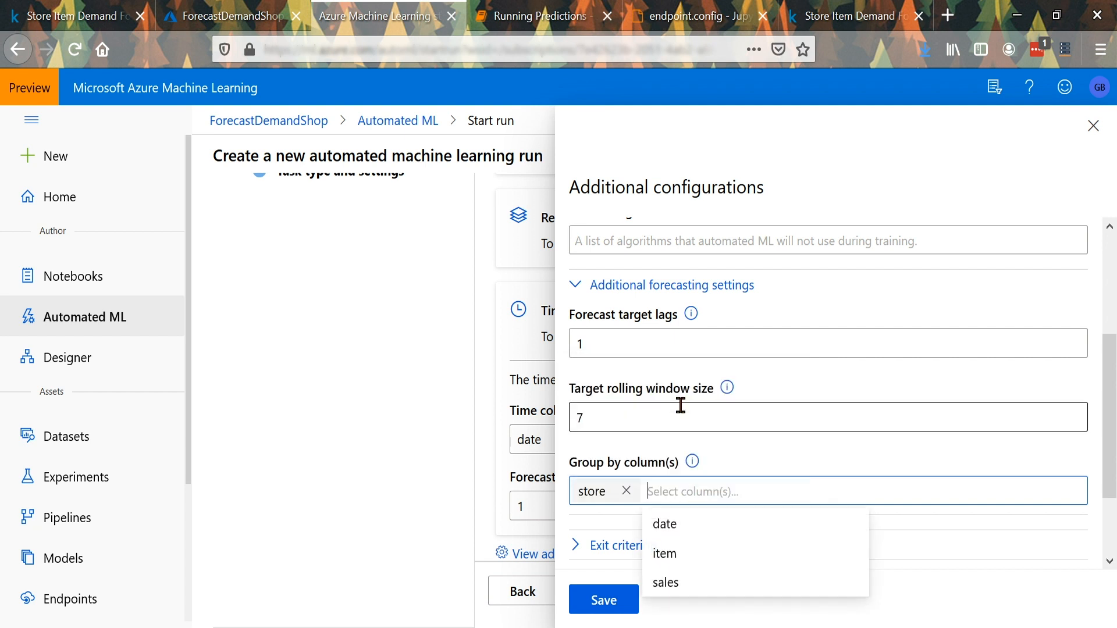
left_click(698, 555)
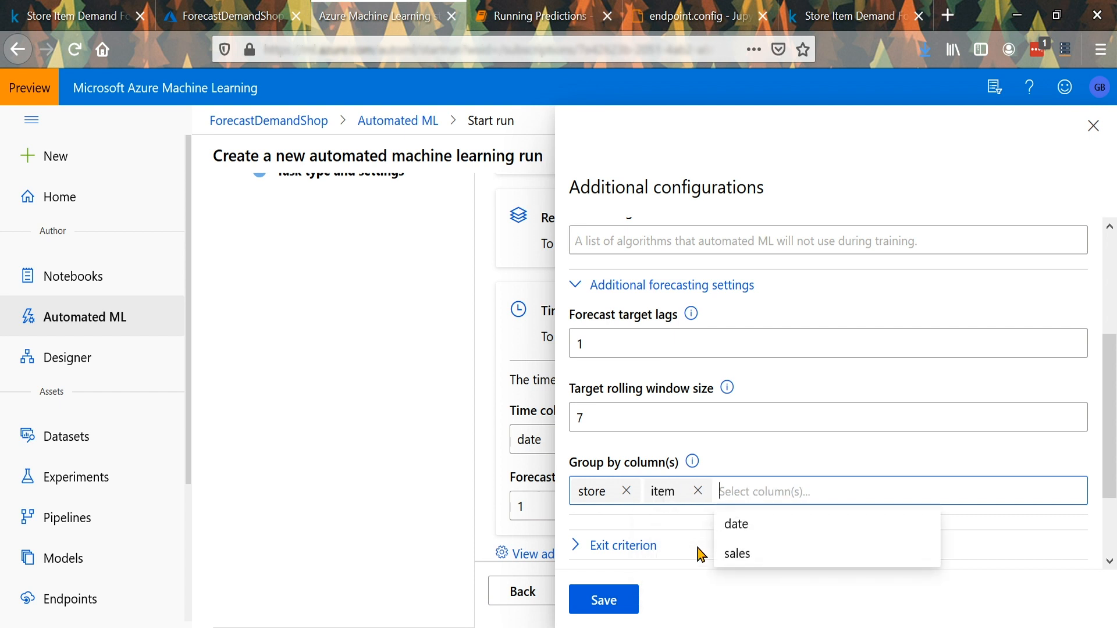
Keep k-fold cross validation with 5 cross validations, save the additional configurations, and submit the automated ML run
scroll(752, 401, "down", 2)
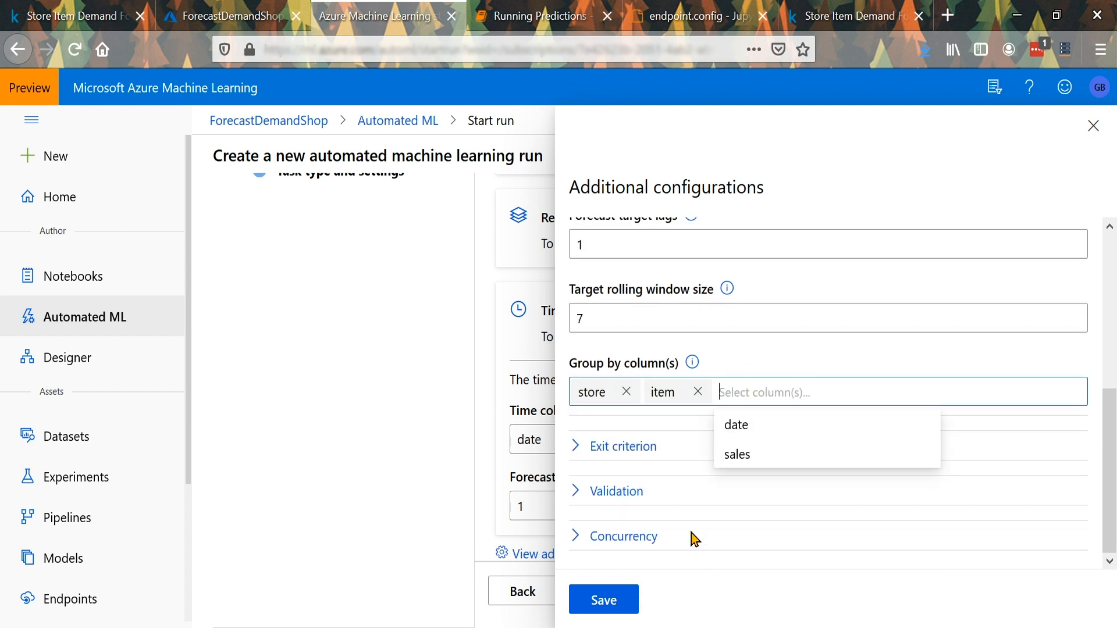
left_click(622, 493)
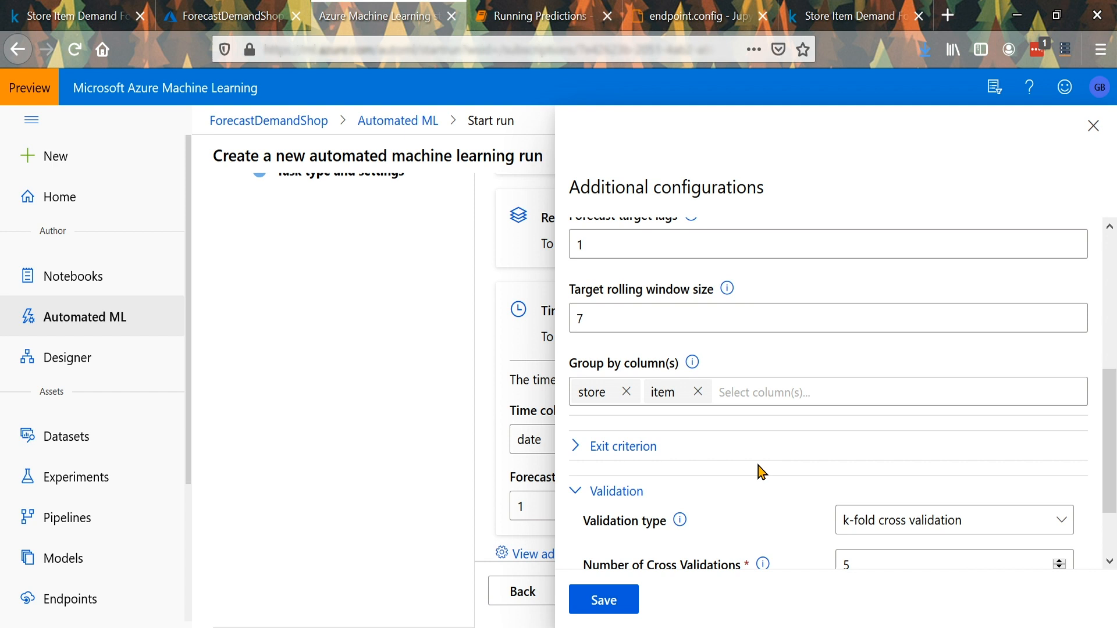
scroll(769, 467, "down", 2)
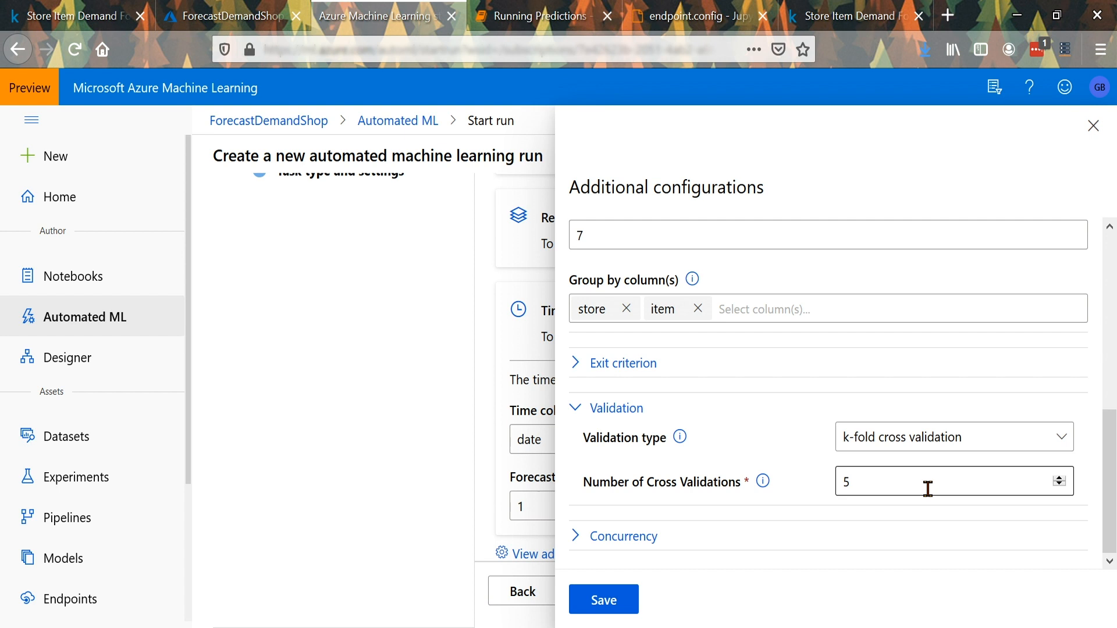
left_click(1061, 445)
left_click(1061, 444)
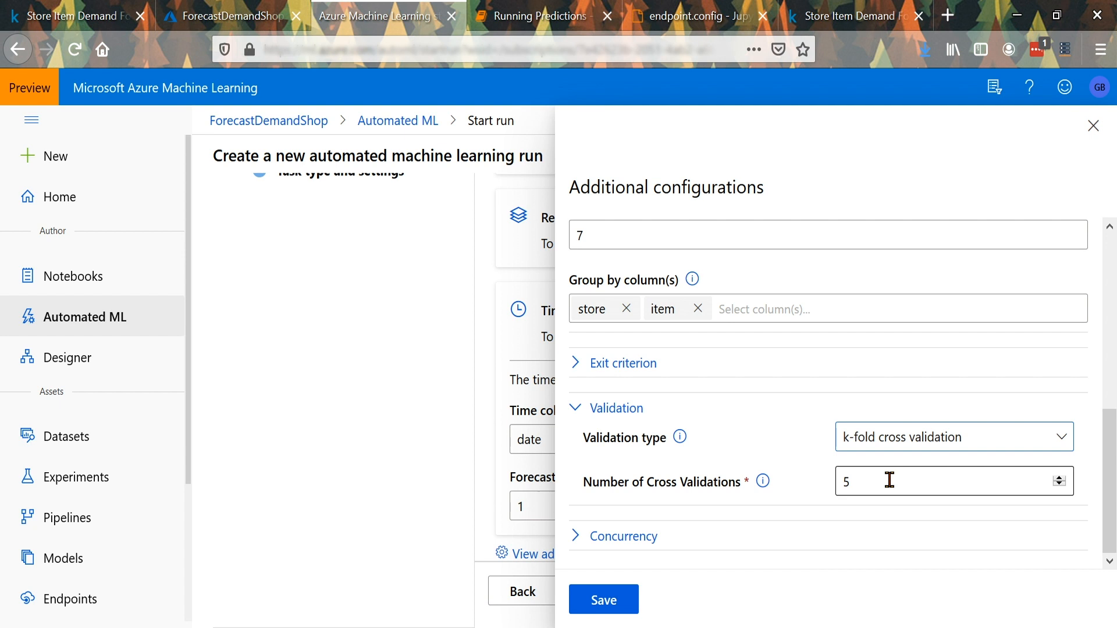
left_click(609, 606)
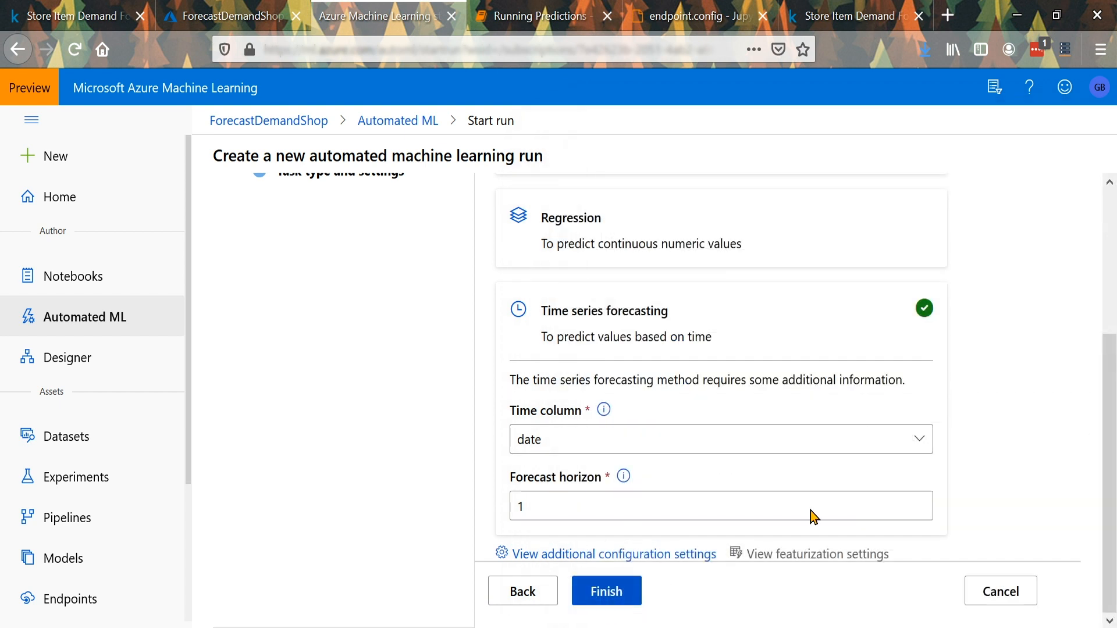
left_click(615, 599)
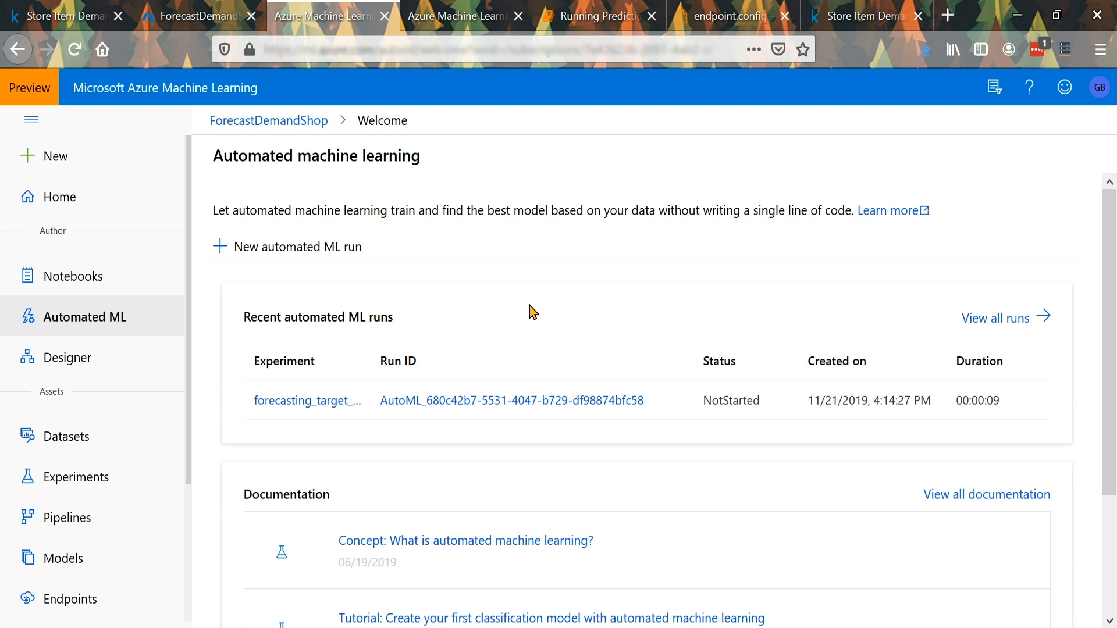
Open the completed exp_04 automated ML run in the MarketingVideo workspace and review its recommended model
left_click(464, 22)
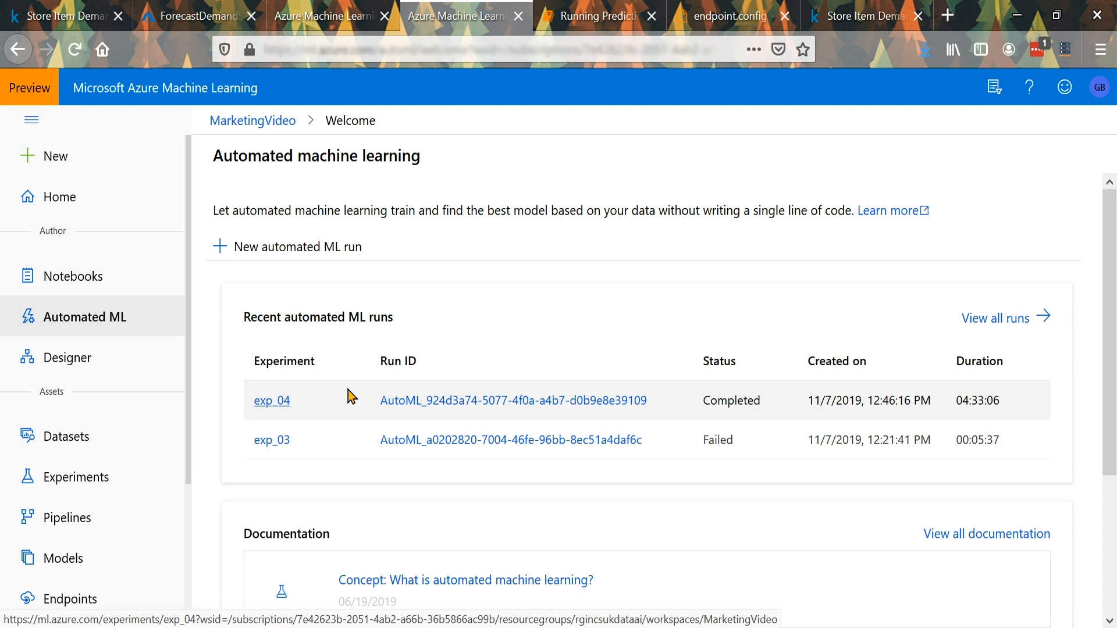
left_click(437, 404)
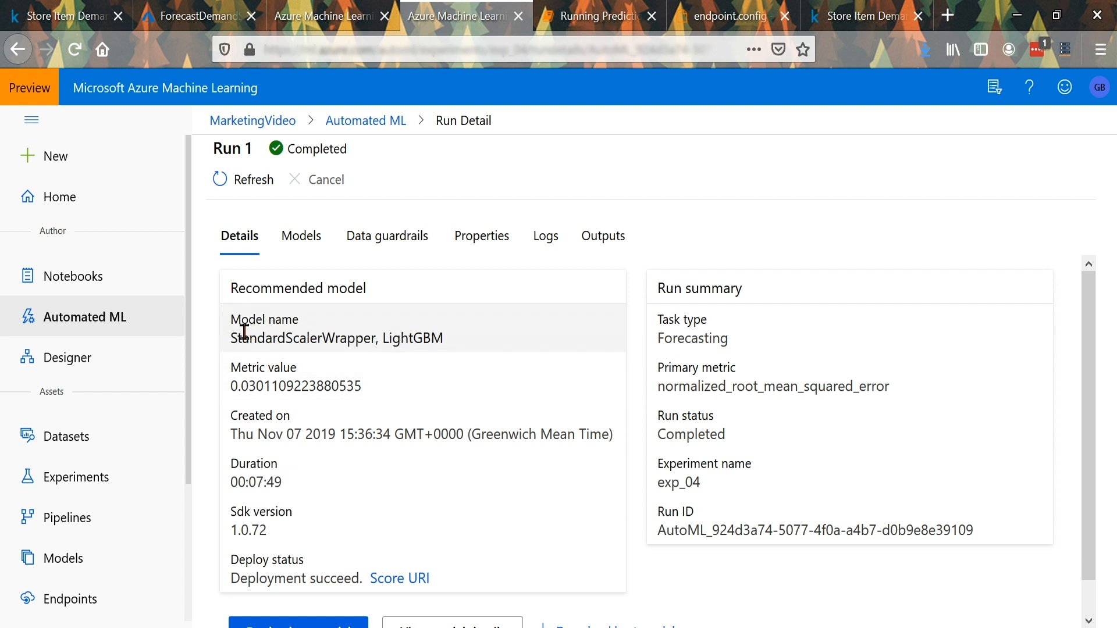
left_click_drag(239, 335, 437, 336)
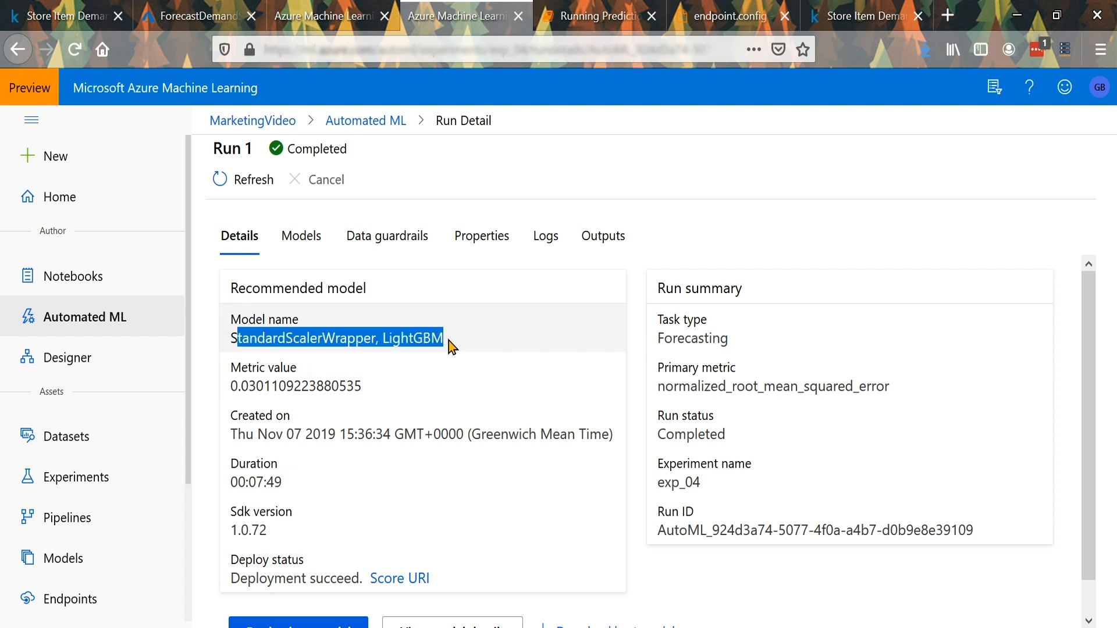
left_click(449, 341)
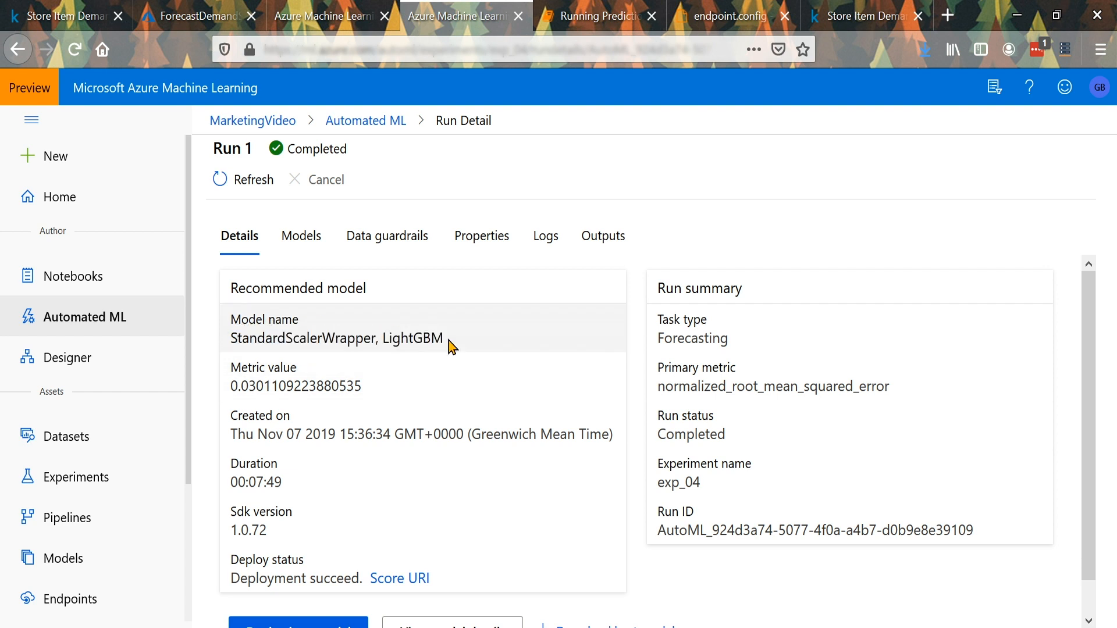
scroll(426, 378, "down", 1)
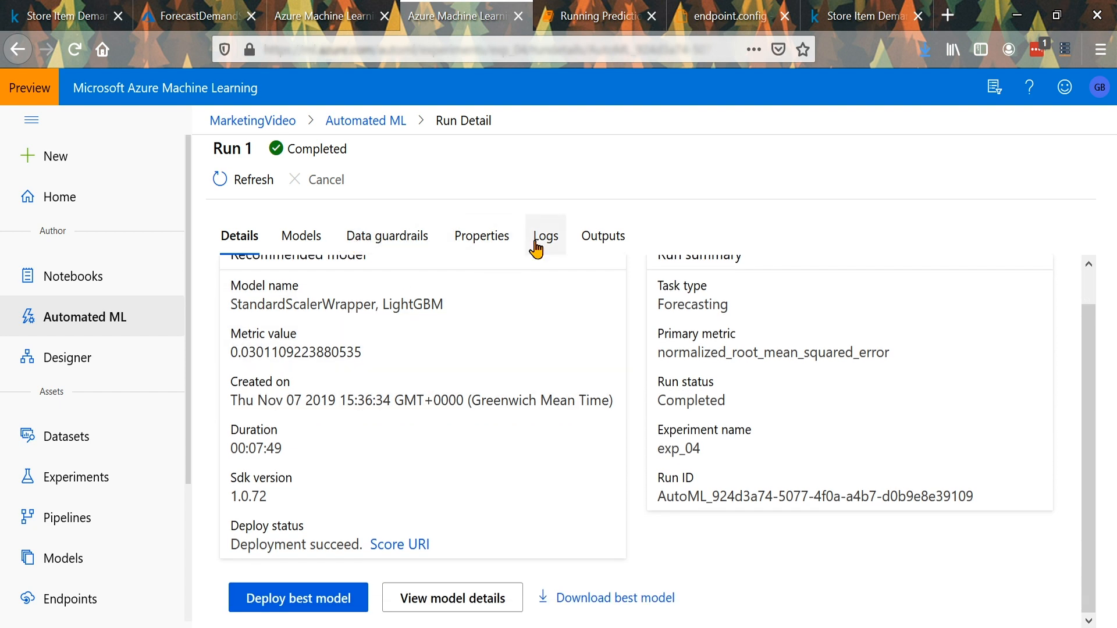
Examine the run's output script automl_driver.py and return to the run details
left_click(591, 248)
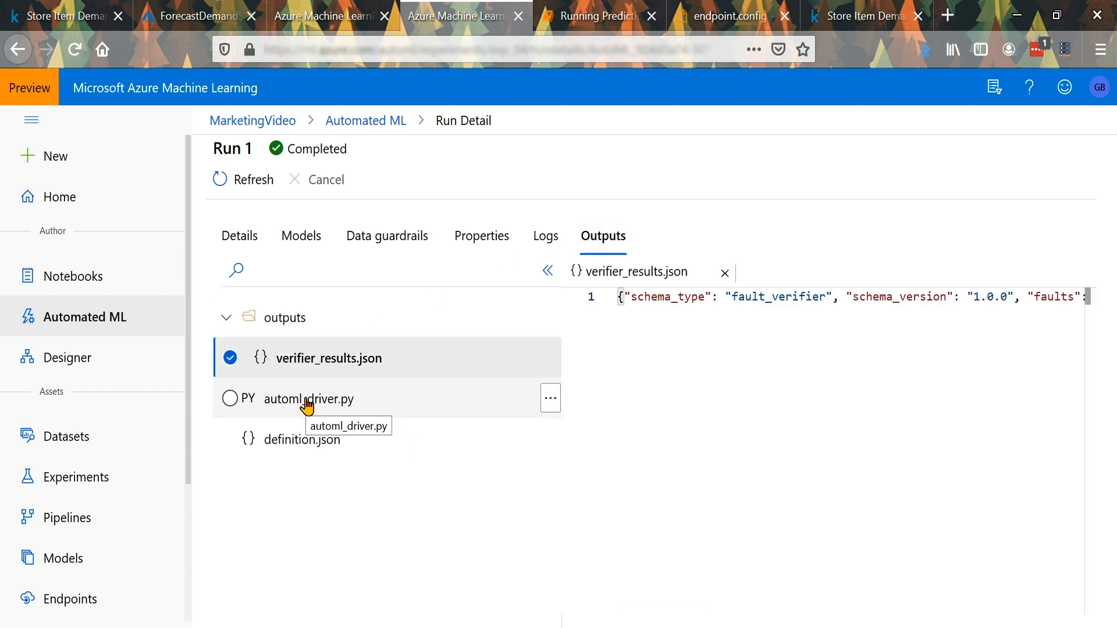
left_click(307, 401)
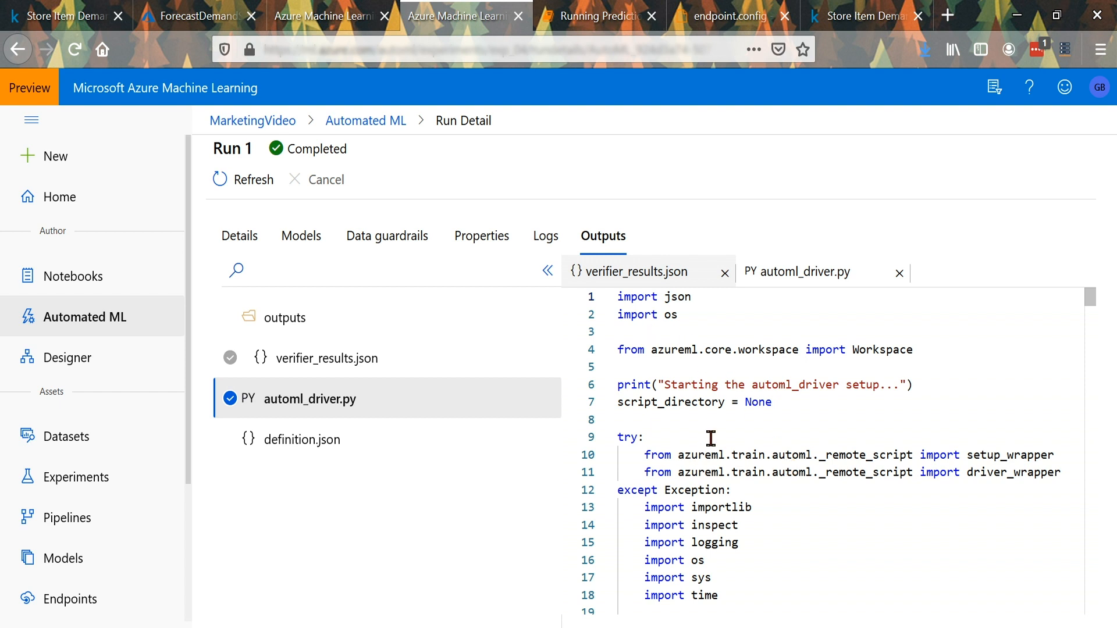
left_click(292, 239)
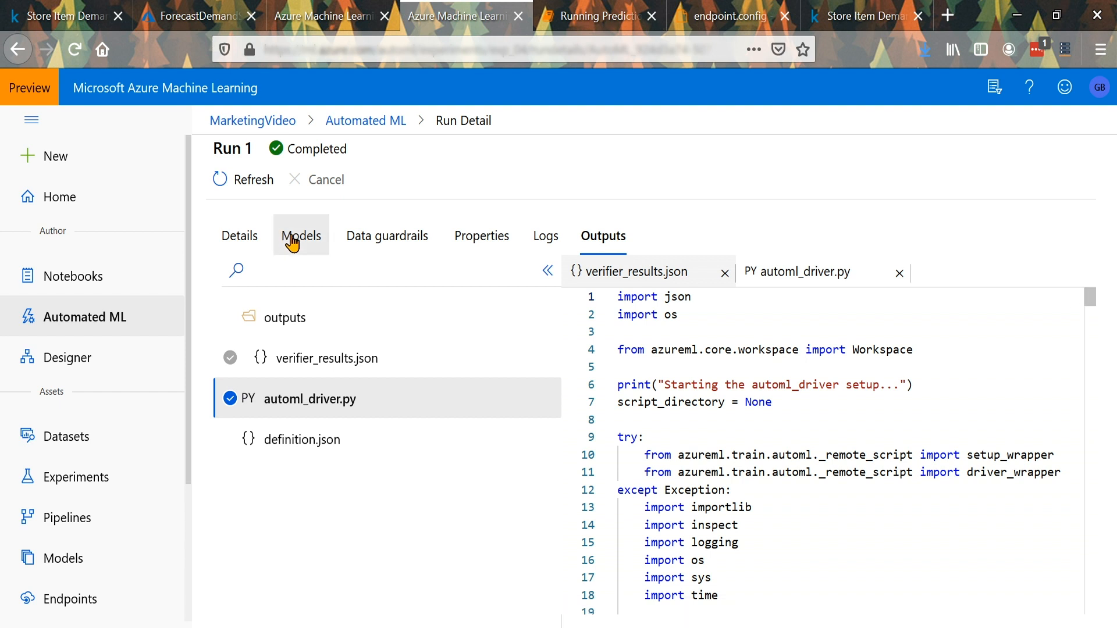
left_click(245, 241)
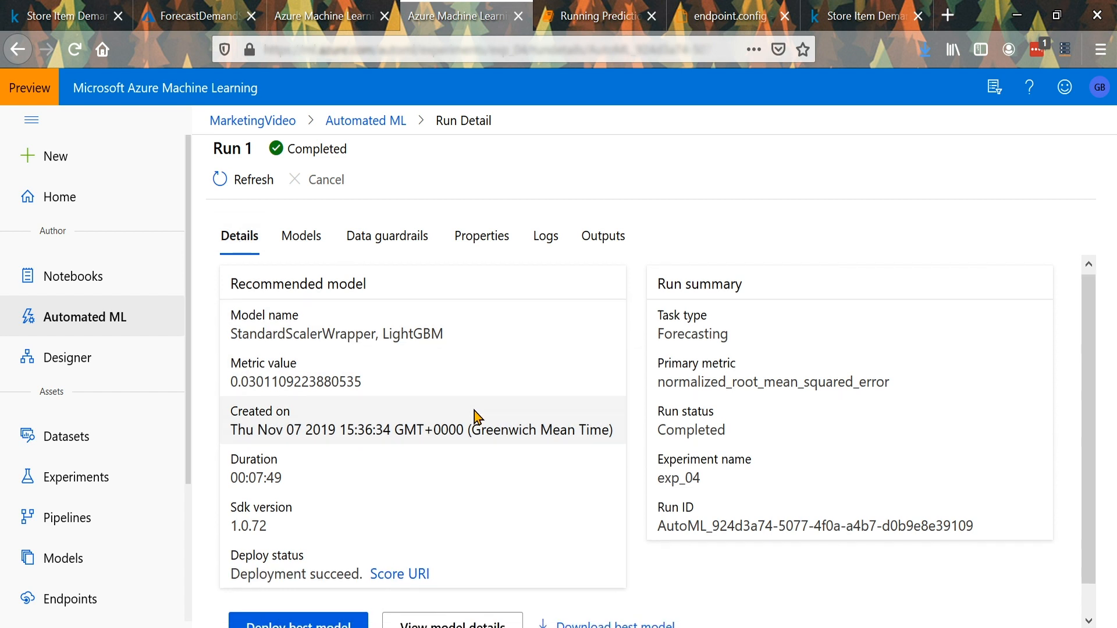
Set up deployment of the best model with the name best-forecast and the compute type ACI
scroll(475, 411, "down", 1)
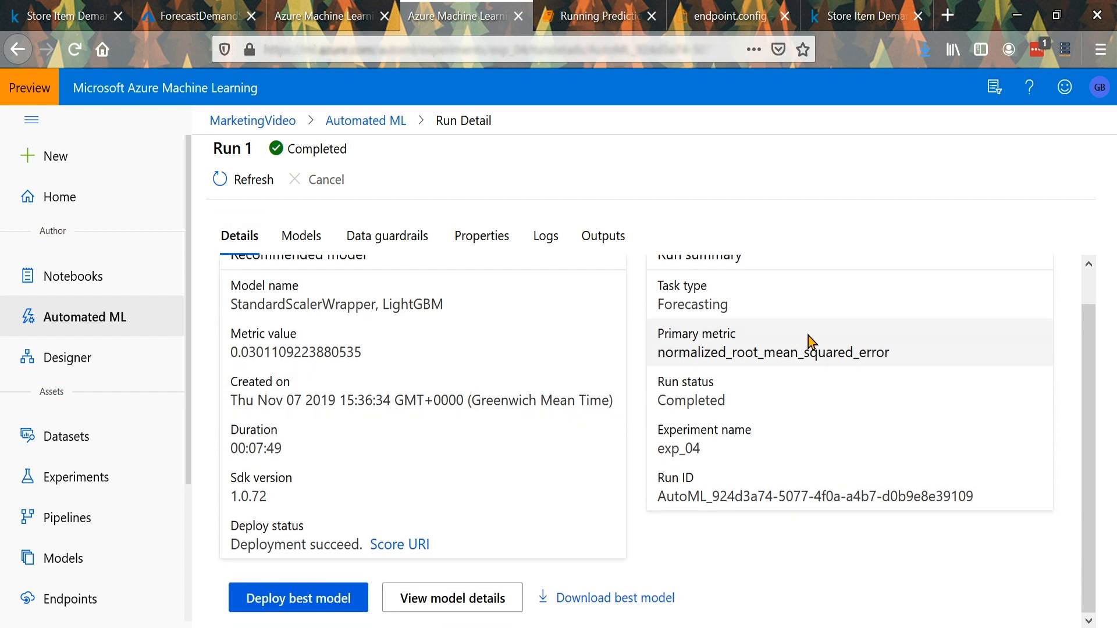
left_click(338, 605)
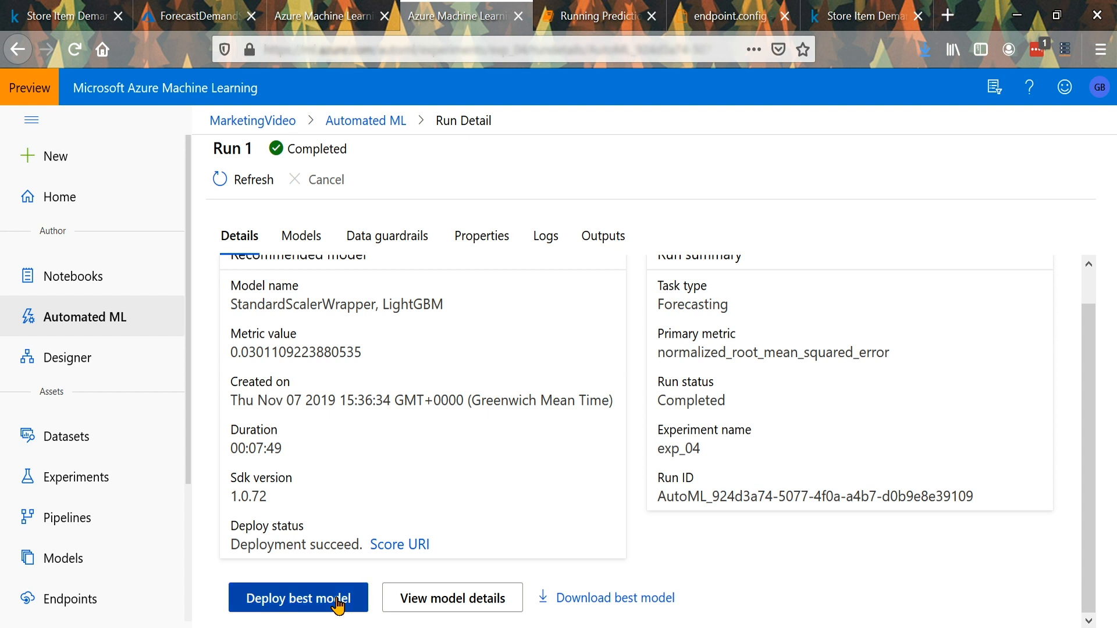
left_click(671, 210)
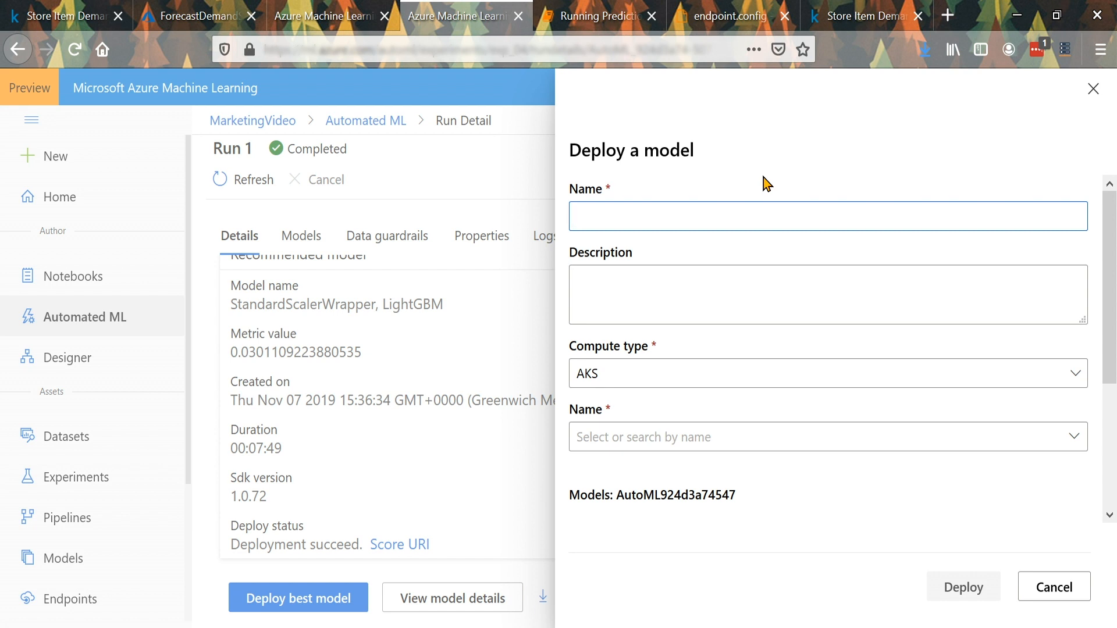
type("best-forecast")
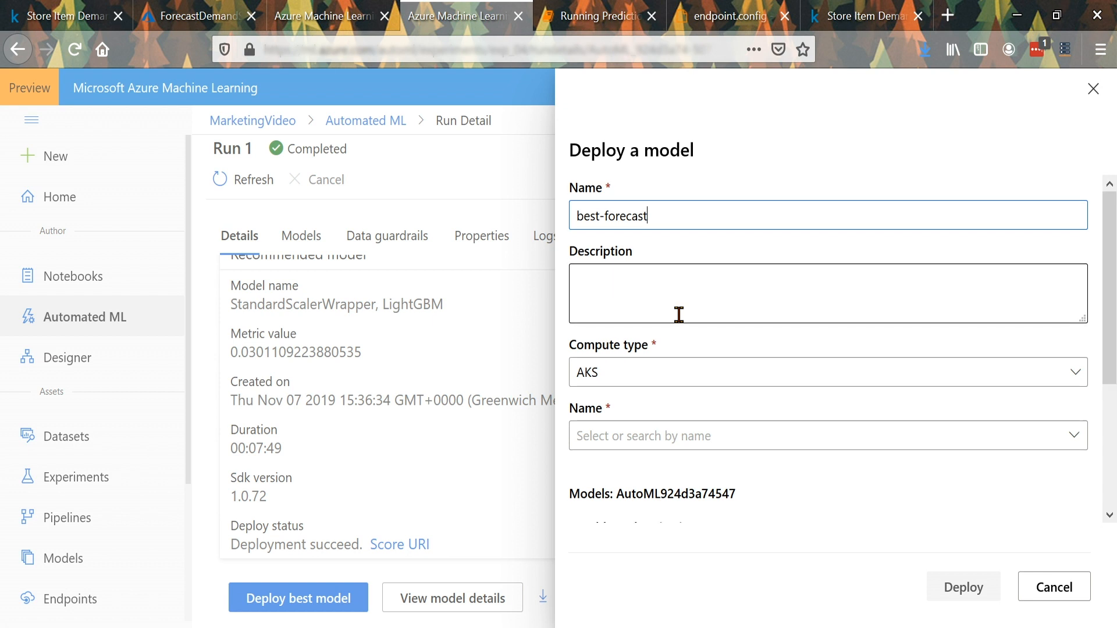
scroll(679, 314, "down", 3)
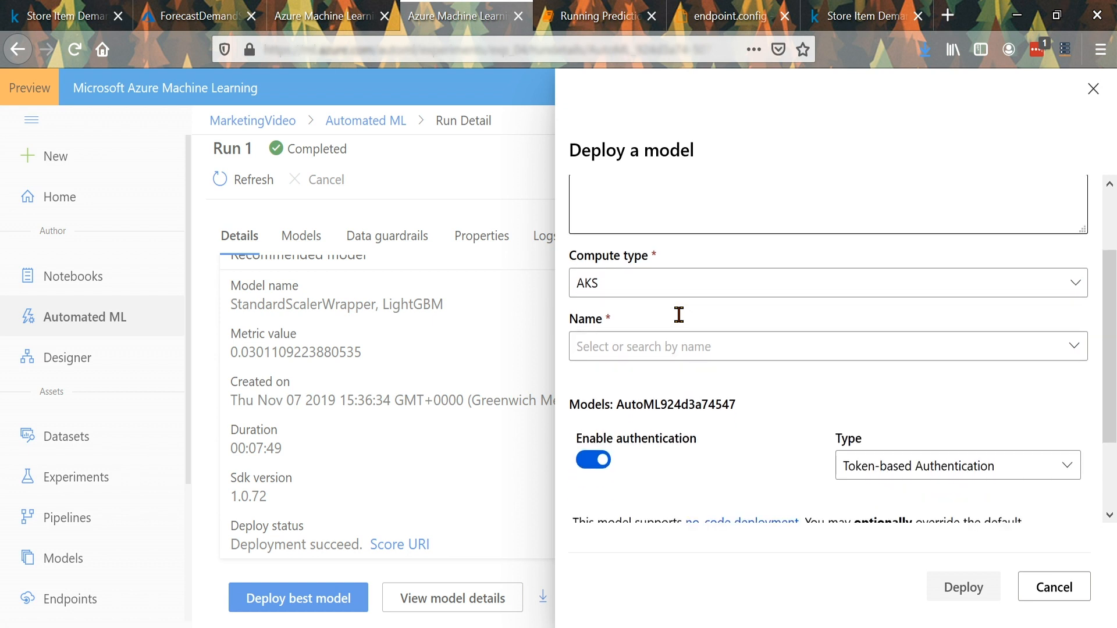
left_click(787, 286)
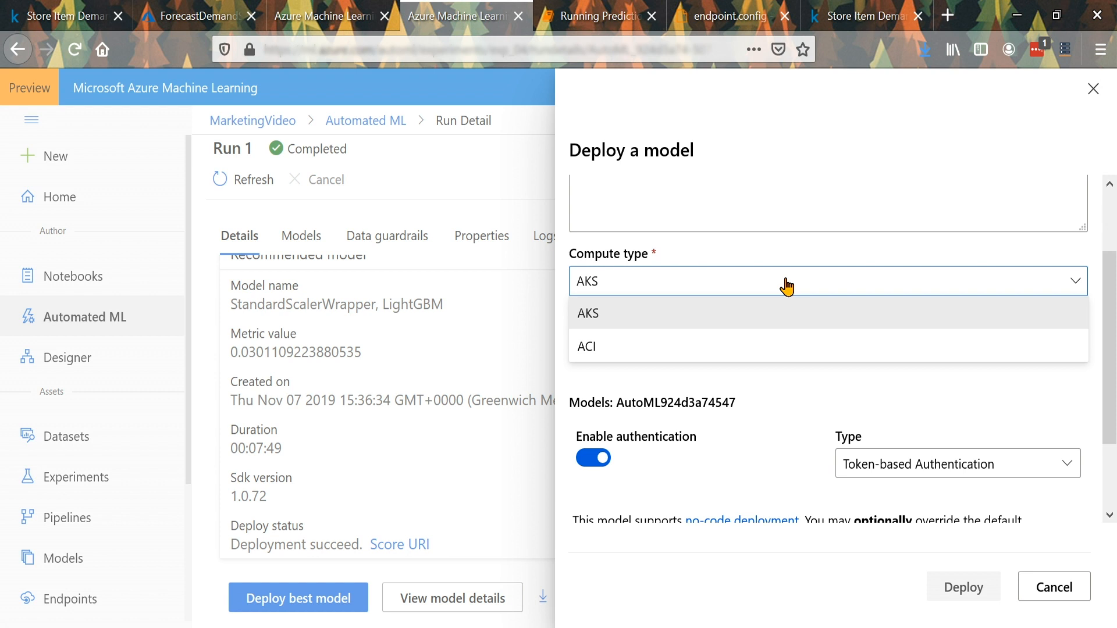
left_click(693, 346)
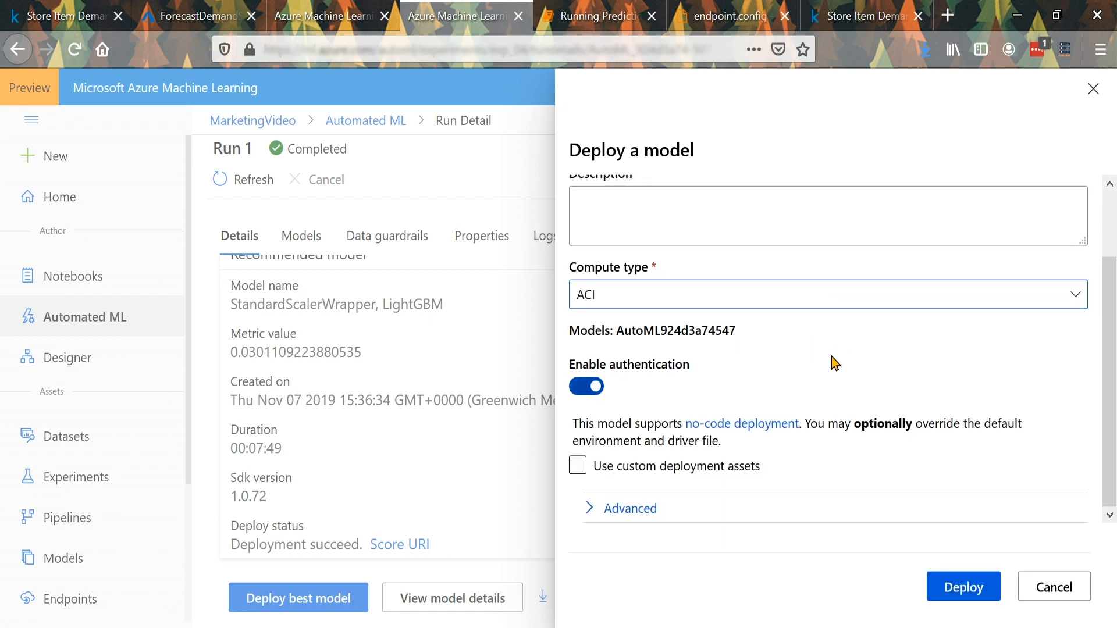
Review the advanced deployment settings, leave them at their defaults, and deploy the model
left_click(647, 510)
scroll(753, 457, "down", 5)
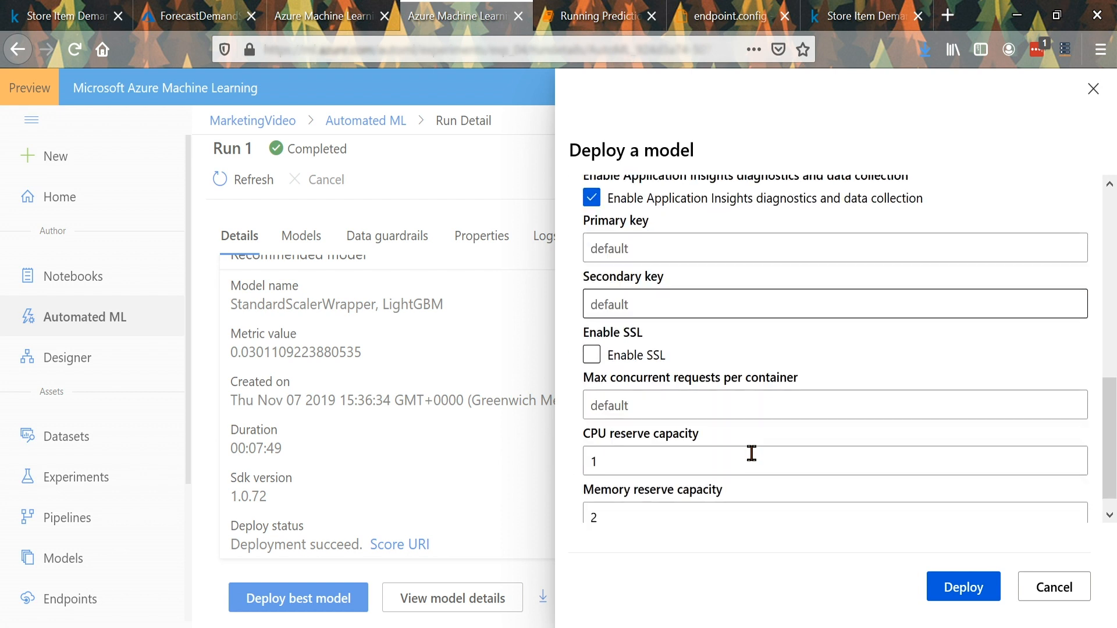
scroll(762, 395, "up", 5)
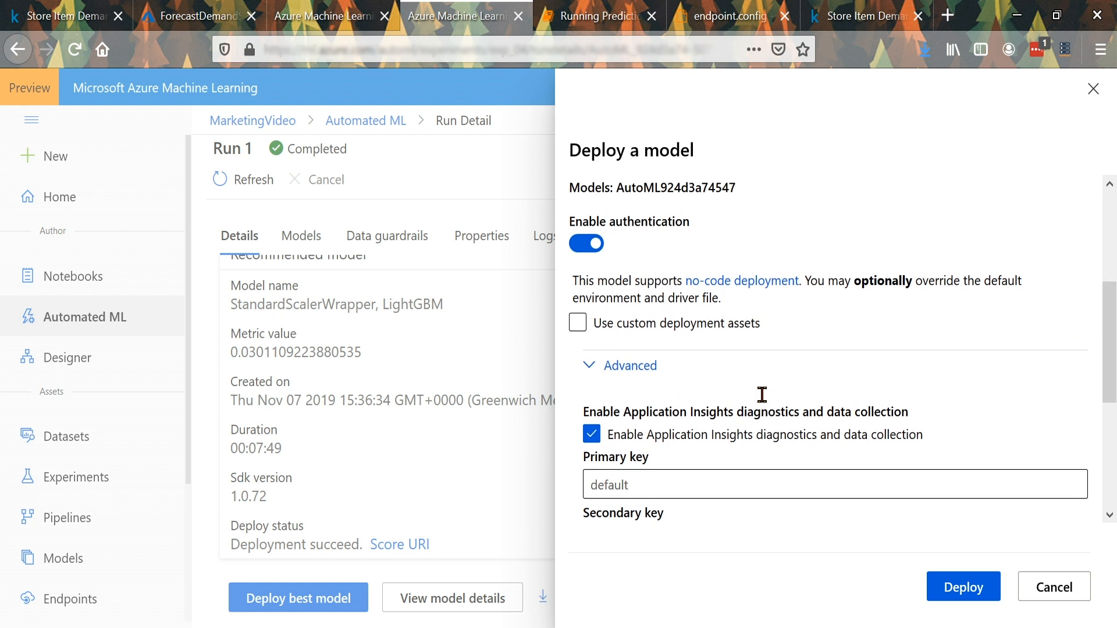
scroll(735, 382, "up", 1)
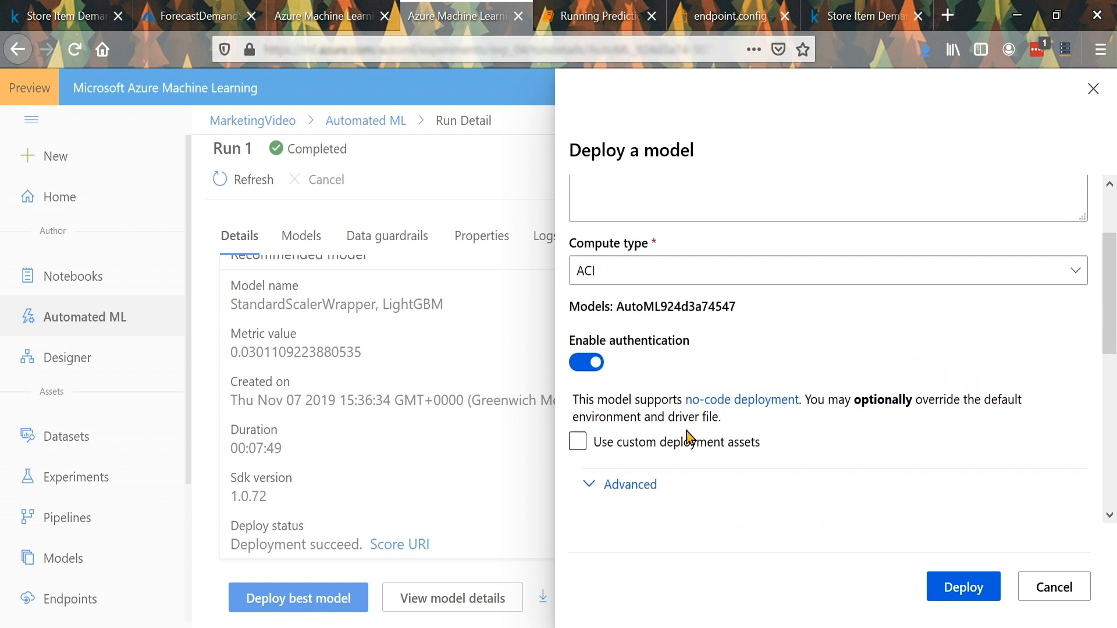
left_click(648, 491)
scroll(780, 342, "up", 2)
scroll(781, 341, "down", 2)
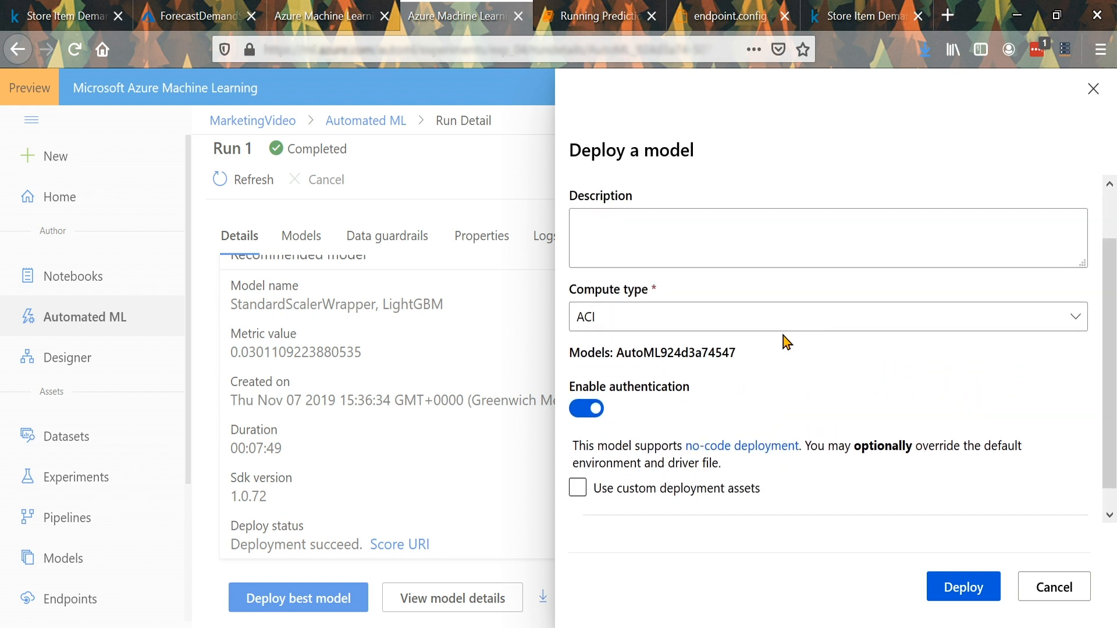
left_click(961, 582)
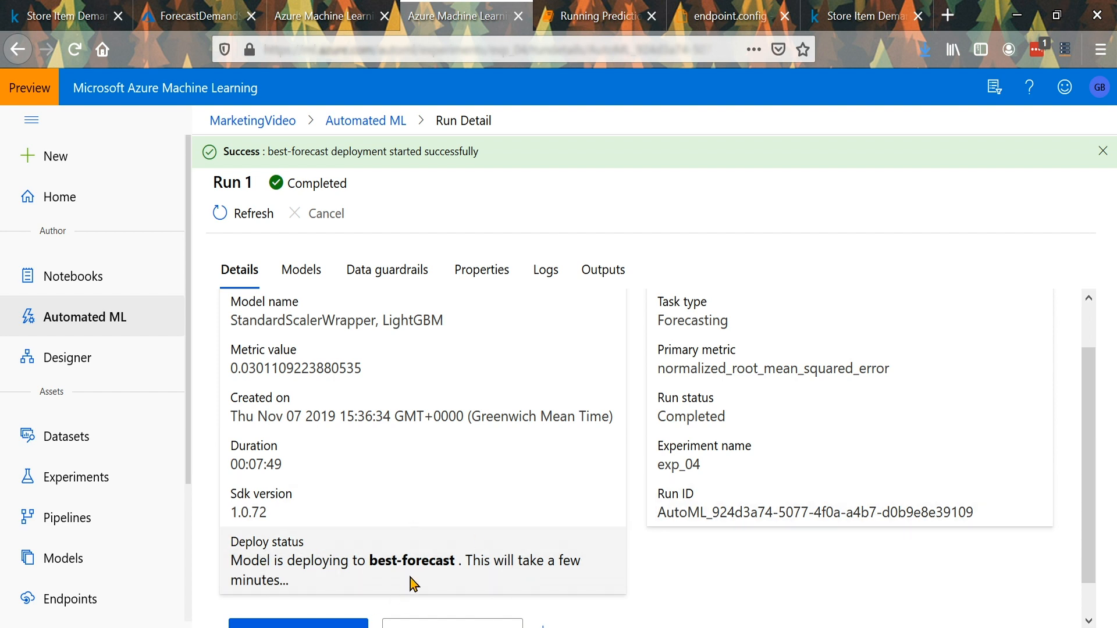
Check the deploy status of the recommended model in the run details
scroll(410, 578, "down", 1)
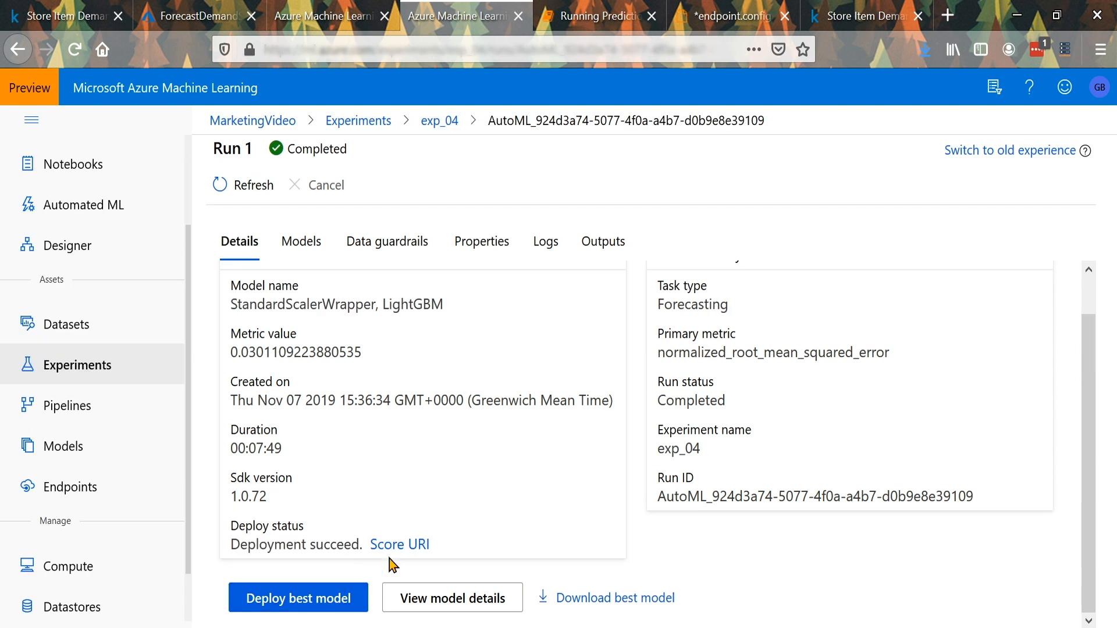
left_click_drag(230, 544, 367, 545)
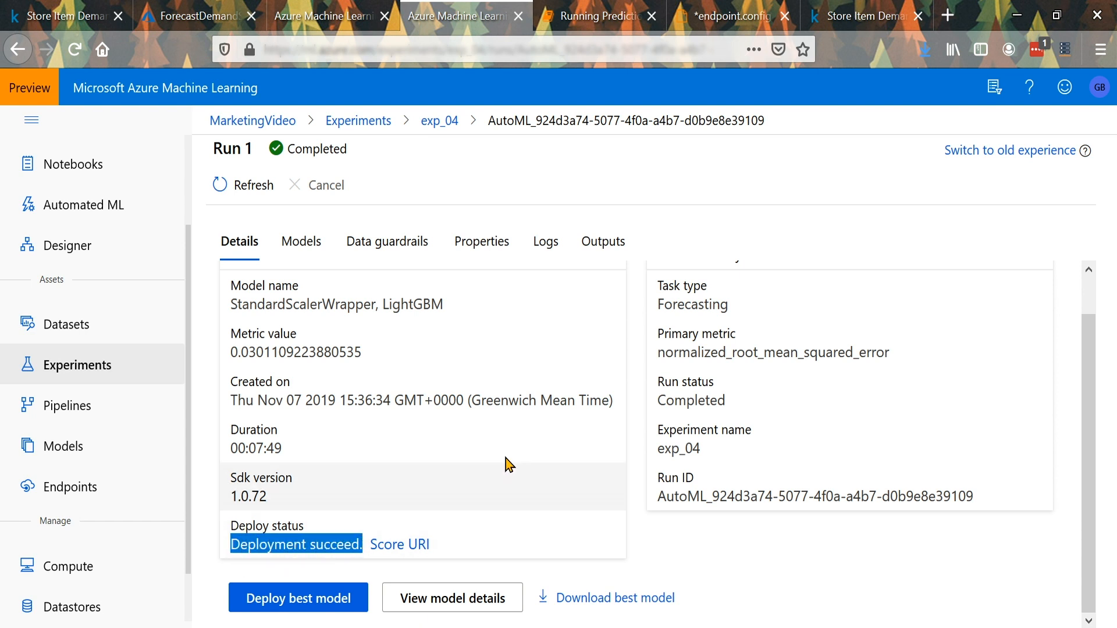
left_click(515, 487)
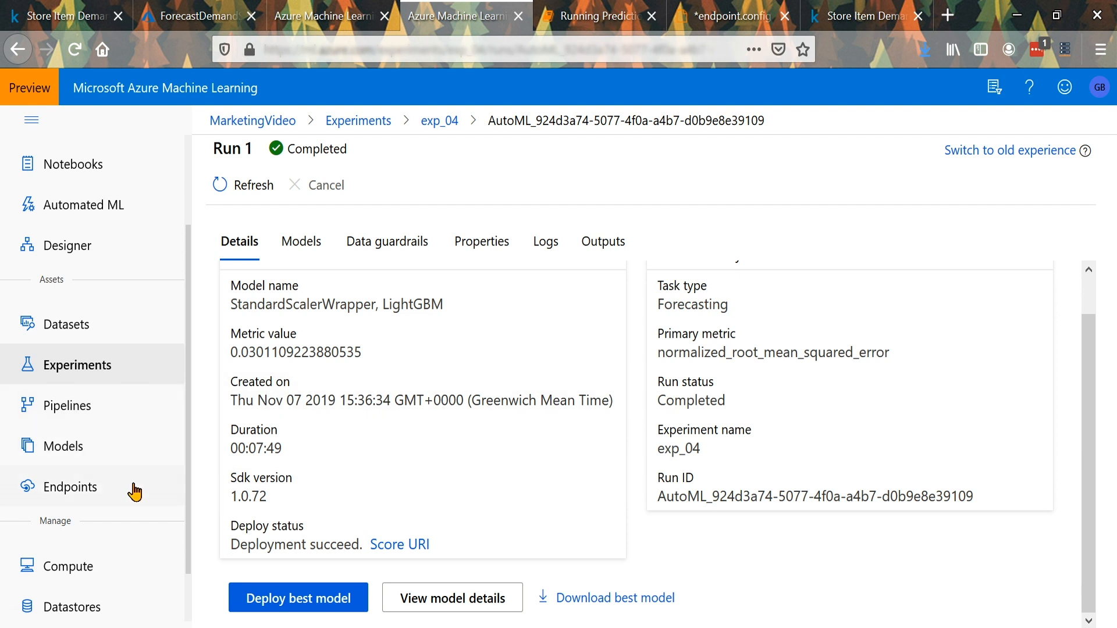
Open the best-forecast real-time endpoint and examine its deployment details, from deployment state to authentication and resource settings
scroll(134, 491, "down", 2)
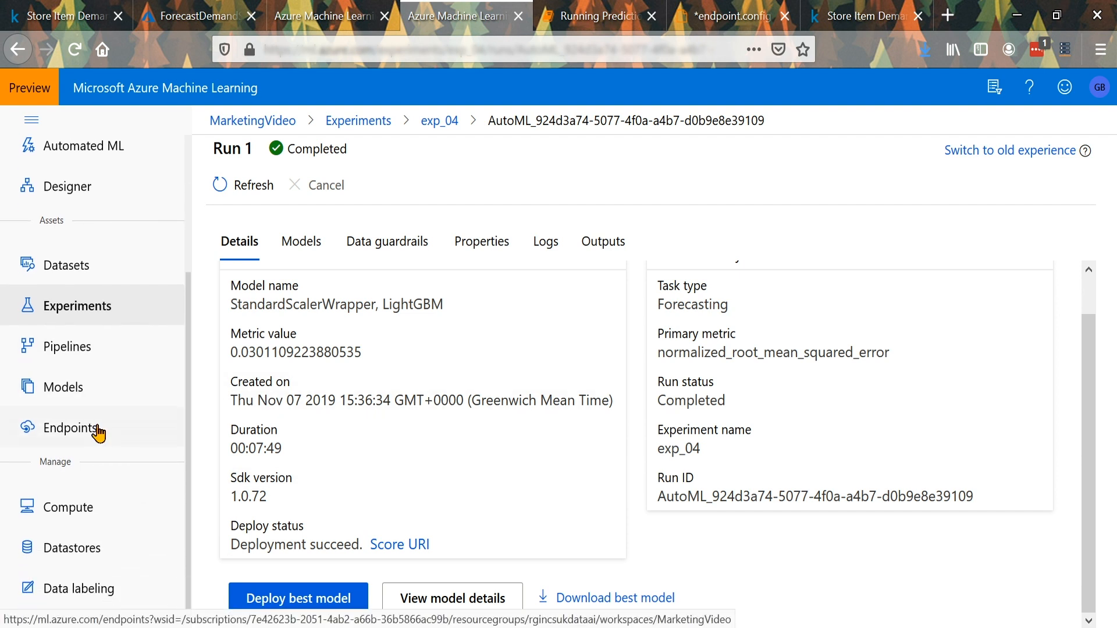
left_click(97, 434)
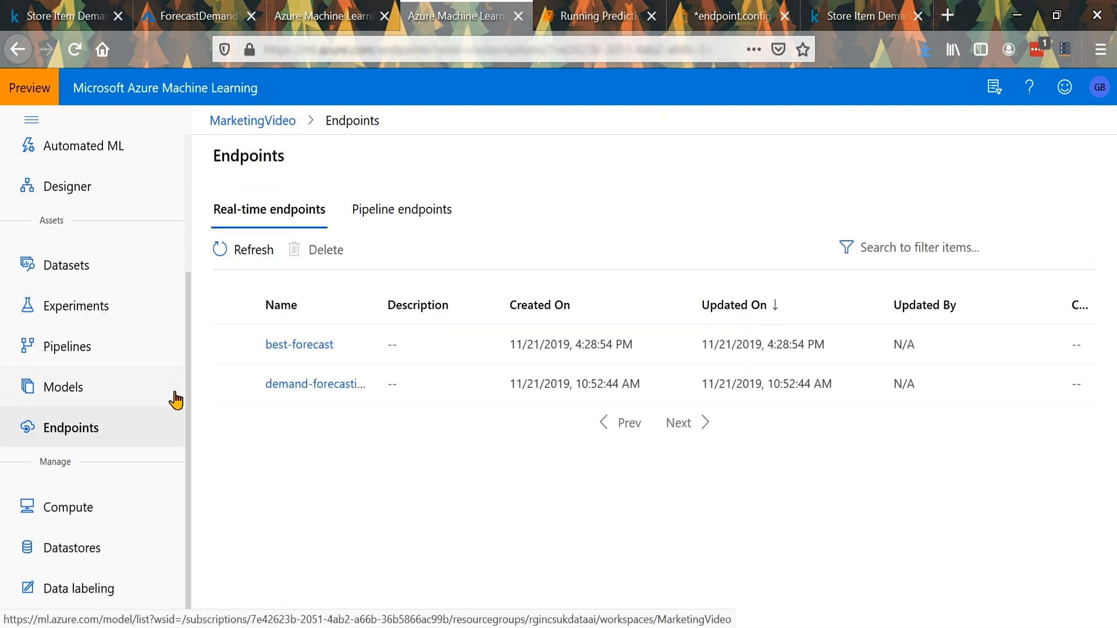
left_click(323, 345)
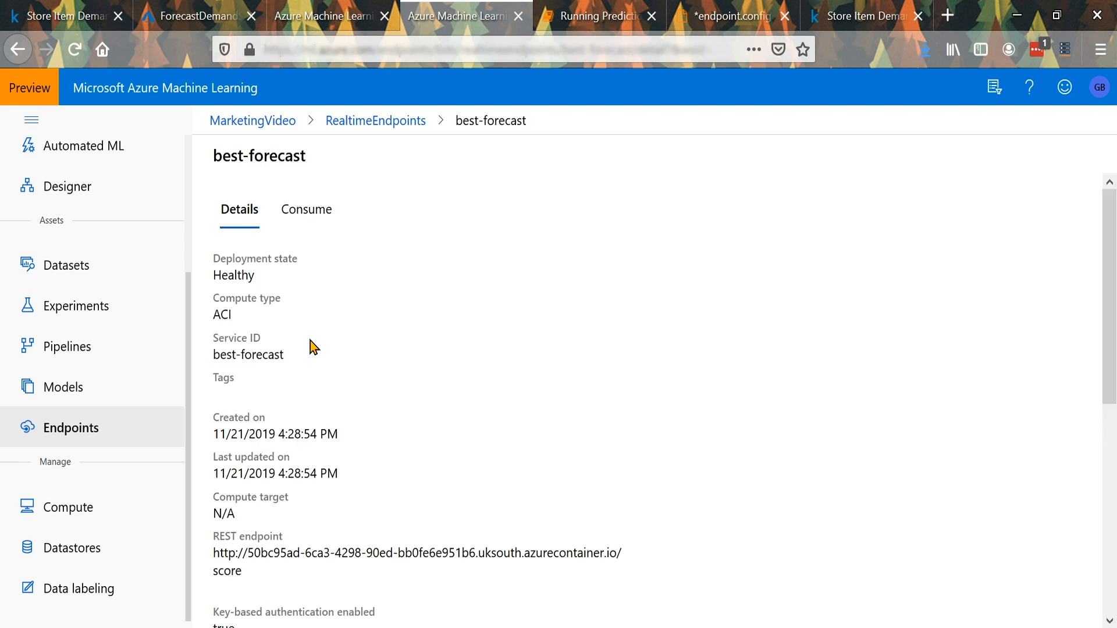
scroll(310, 341, "down", 3)
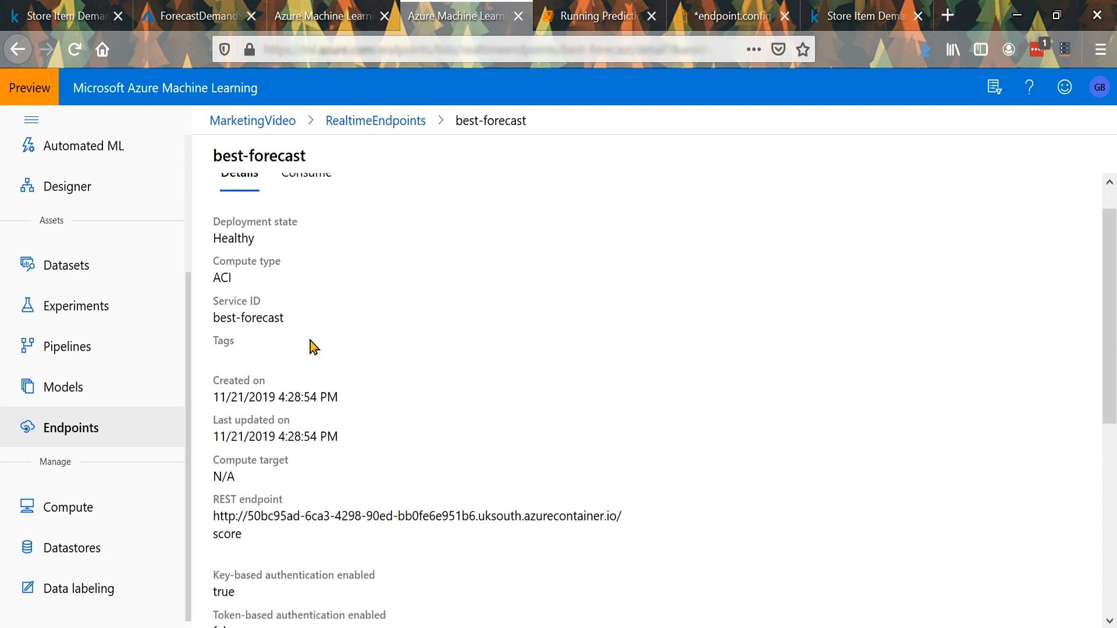
scroll(302, 379, "down", 6)
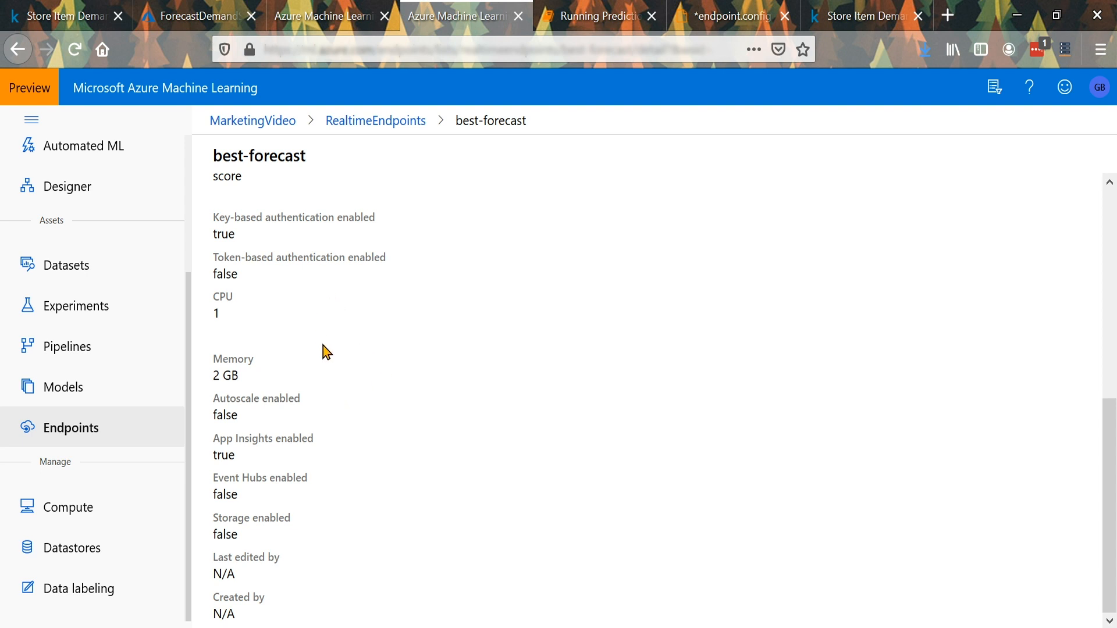
Copy the best-forecast REST endpoint address from its consumption info into the SCOREURI line of endpoint.config in Jupyter
scroll(326, 351, "up", 9)
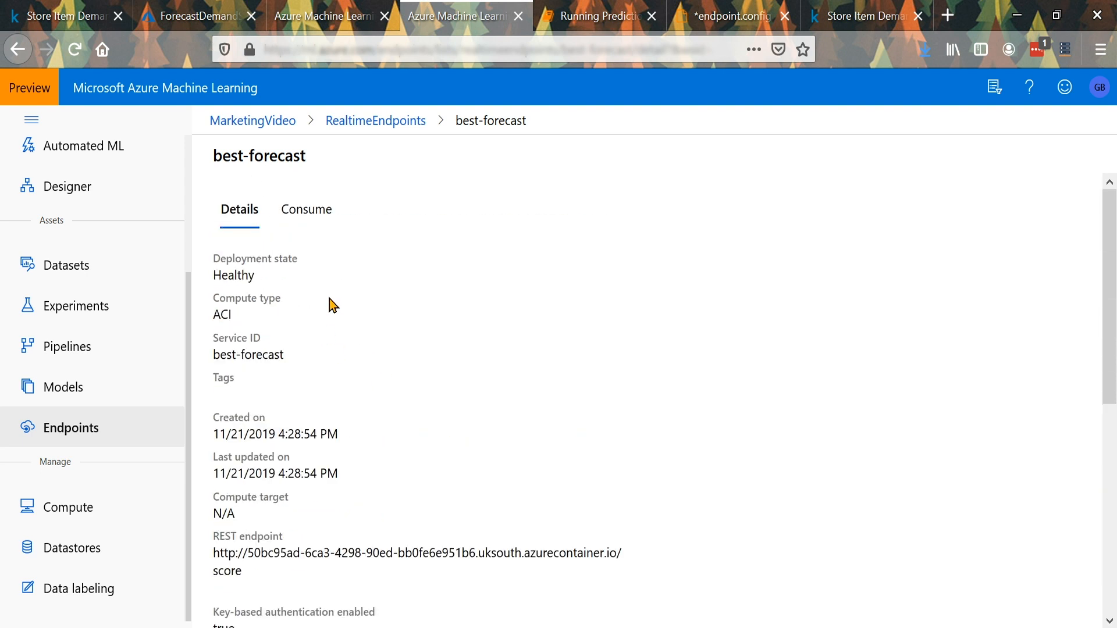
left_click(323, 212)
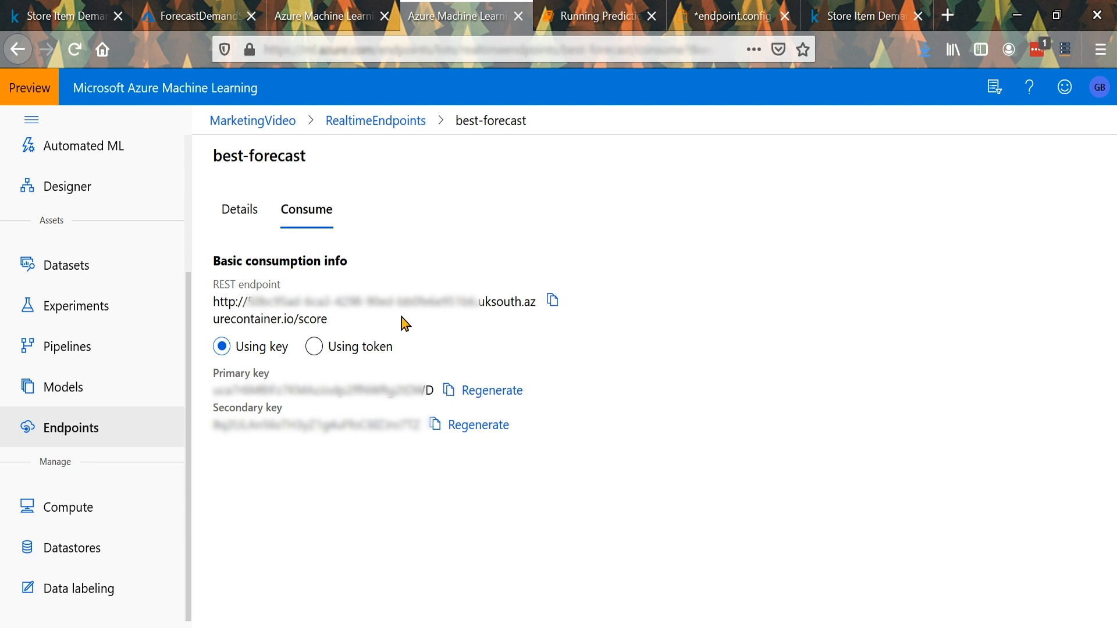
left_click(552, 301)
left_click(707, 18)
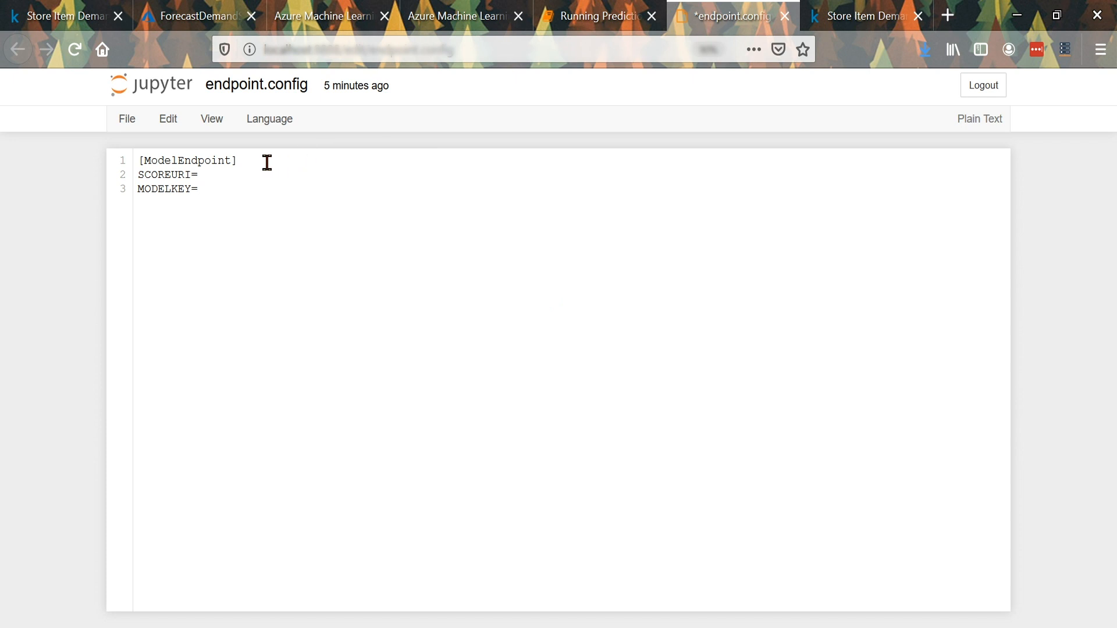
left_click(231, 179)
key("ctrl+v")
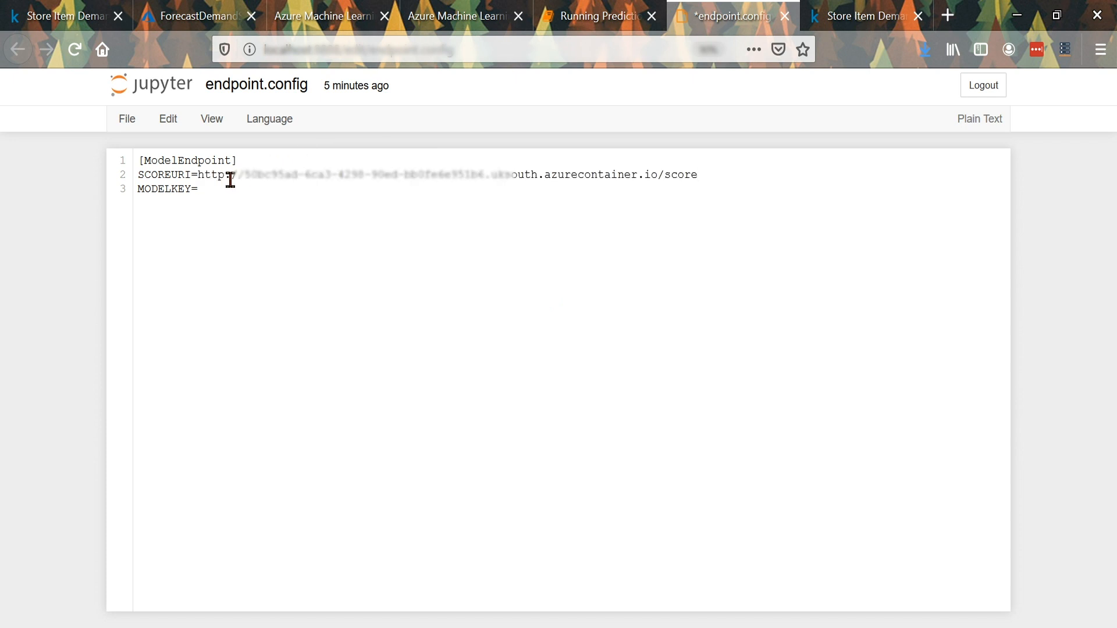
Copy the endpoint's primary key into the MODELKEY line of endpoint.config and save the file
left_click(356, 16)
left_click(418, 9)
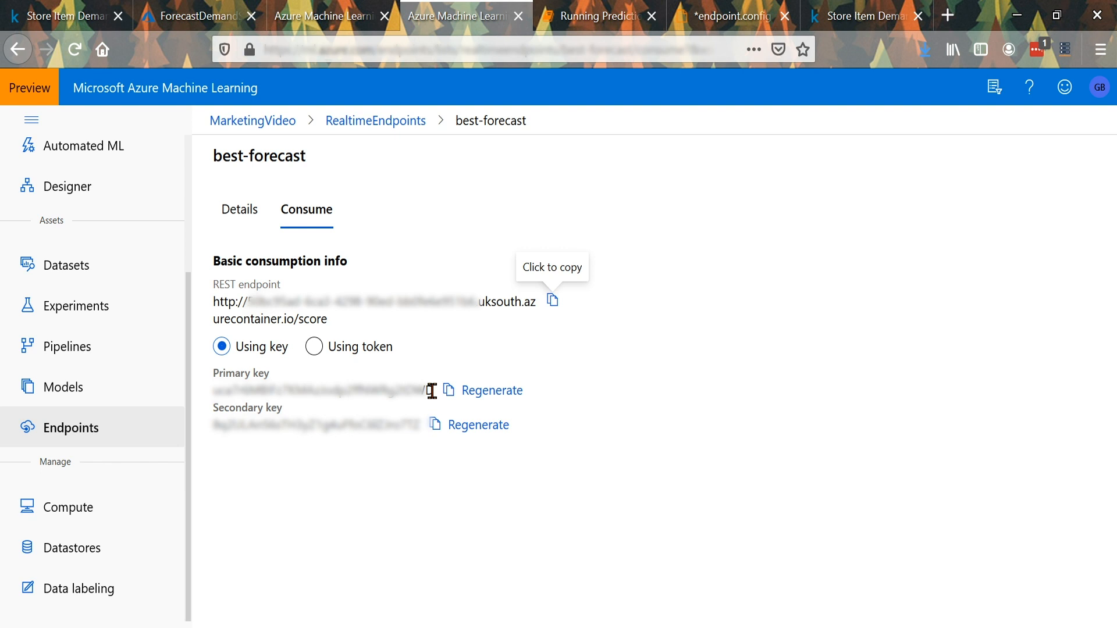
left_click_drag(431, 391, 213, 391)
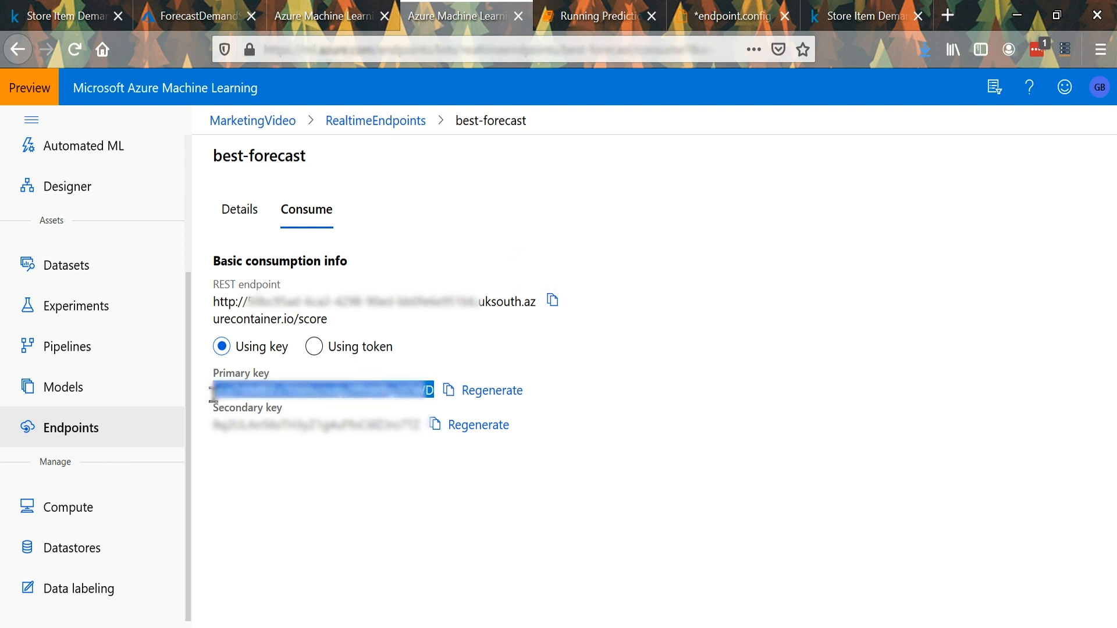
left_click(732, 16)
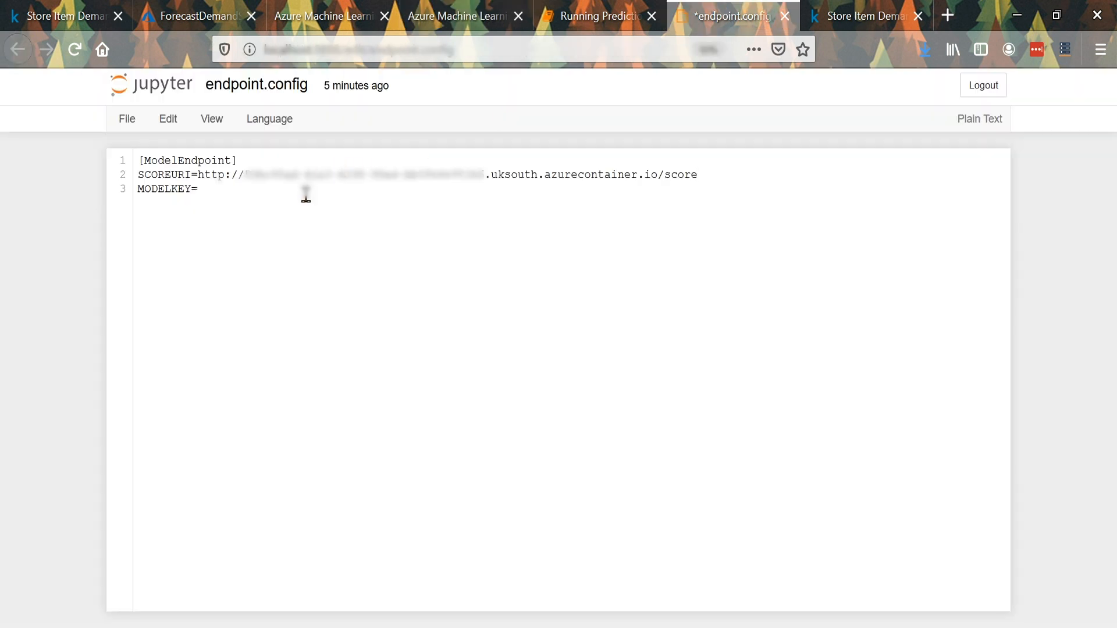
key("ctrl+v")
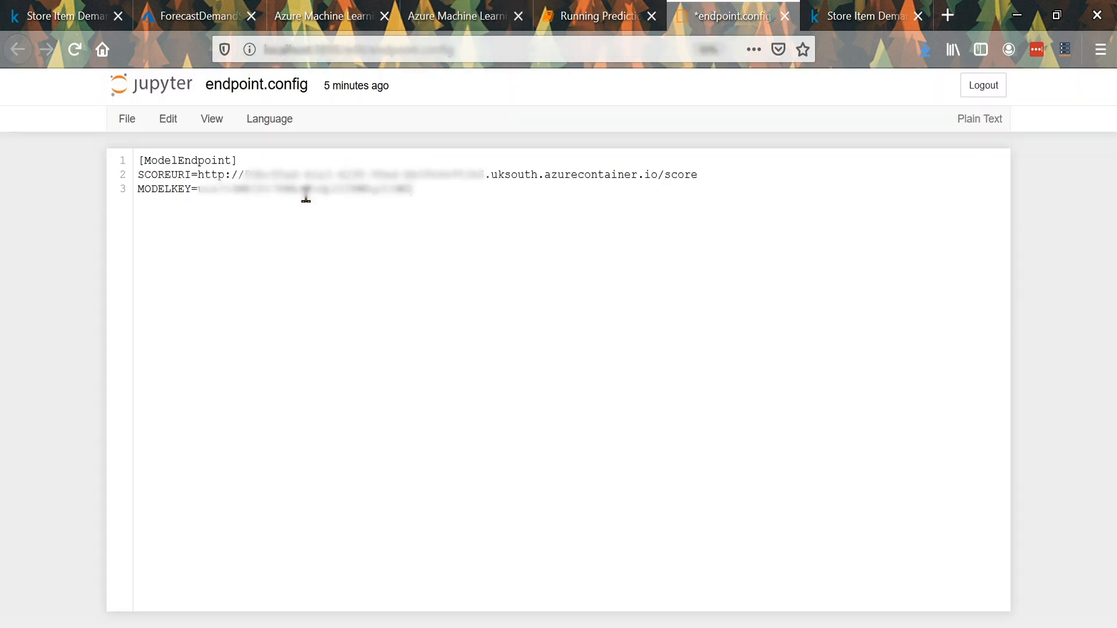
key("ctrl+s")
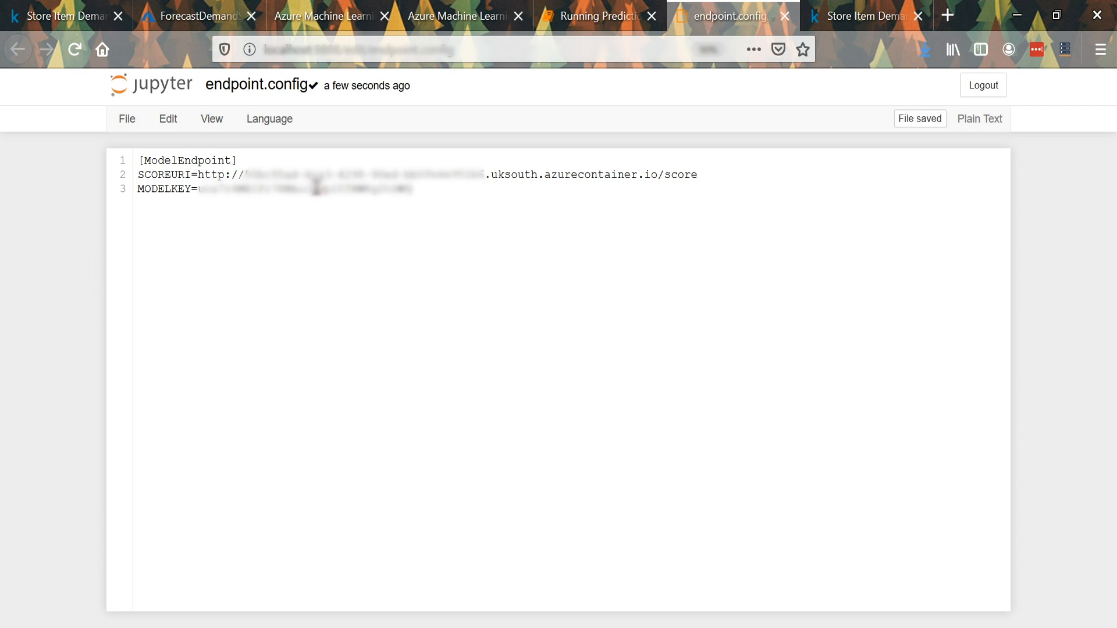
In the Running Predictions notebook, run the library import cell and the cell that reads the endpoint configuration
left_click(575, 17)
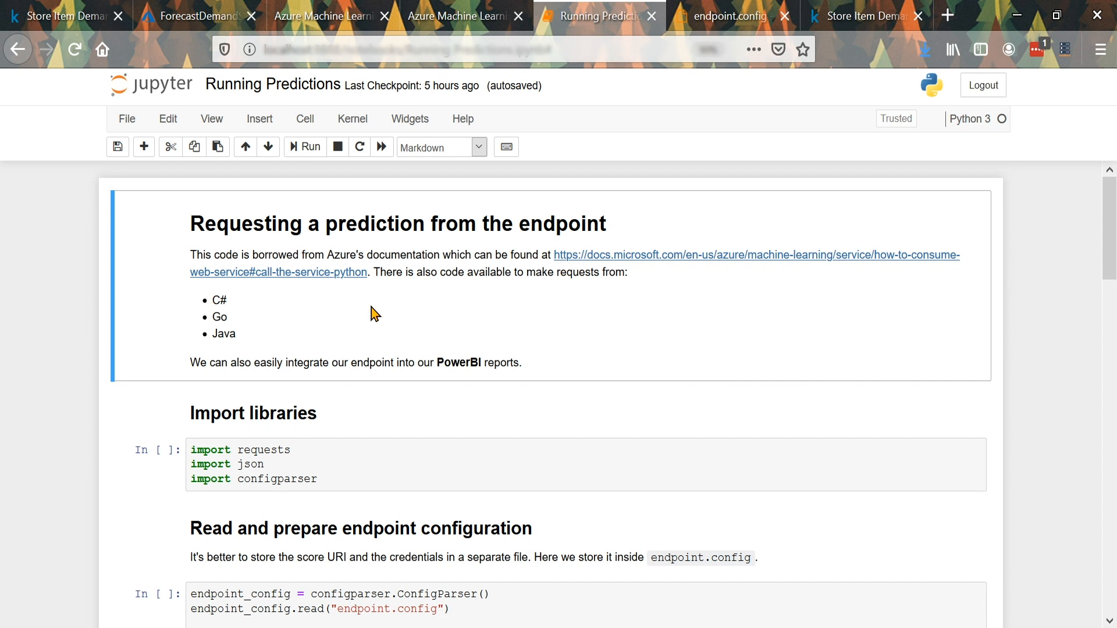
scroll(374, 312, "down", 3)
left_click(357, 366)
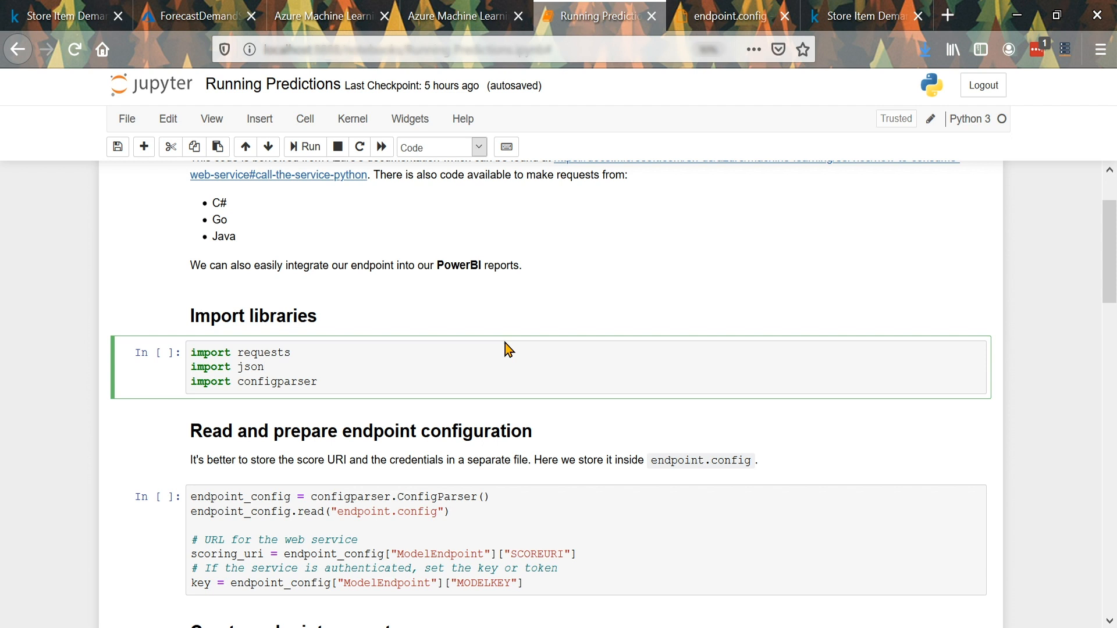
key("shift+Return")
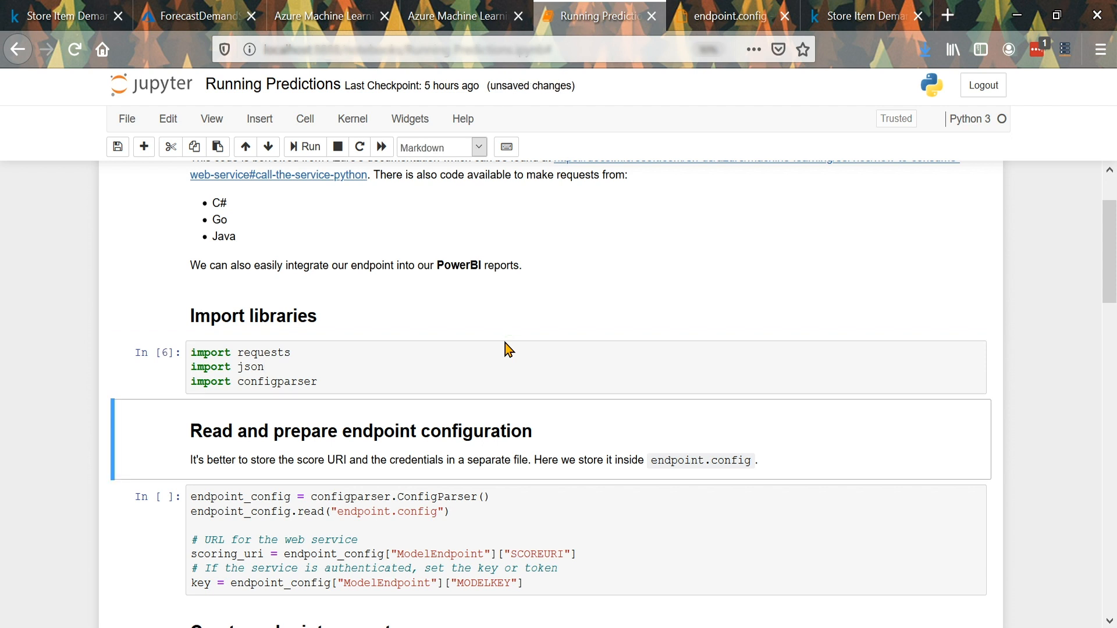
scroll(505, 343, "down", 3)
key("shift+Return")
key("shift+Return")
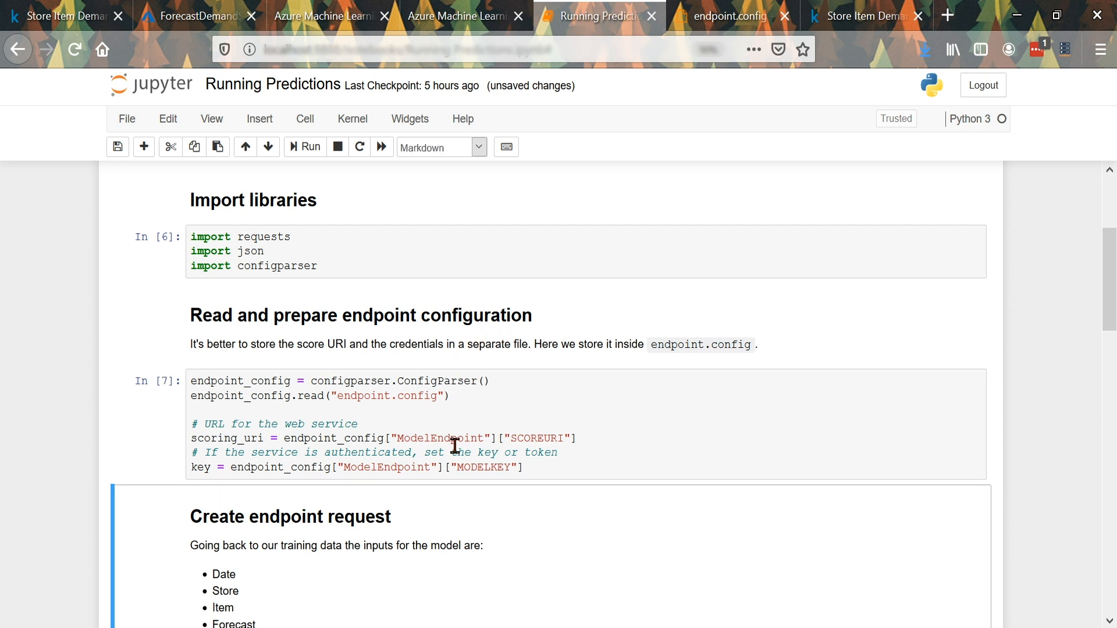
Run the cell that defines the make_prediction_request function under Create endpoint request
scroll(455, 446, "down", 7)
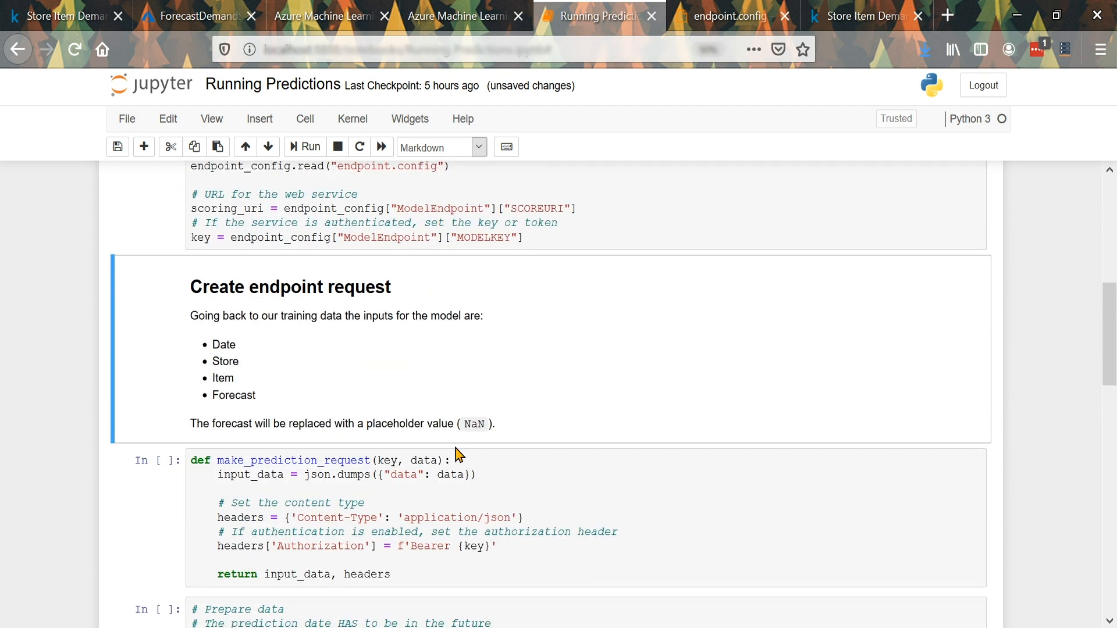
scroll(458, 454, "down", 1)
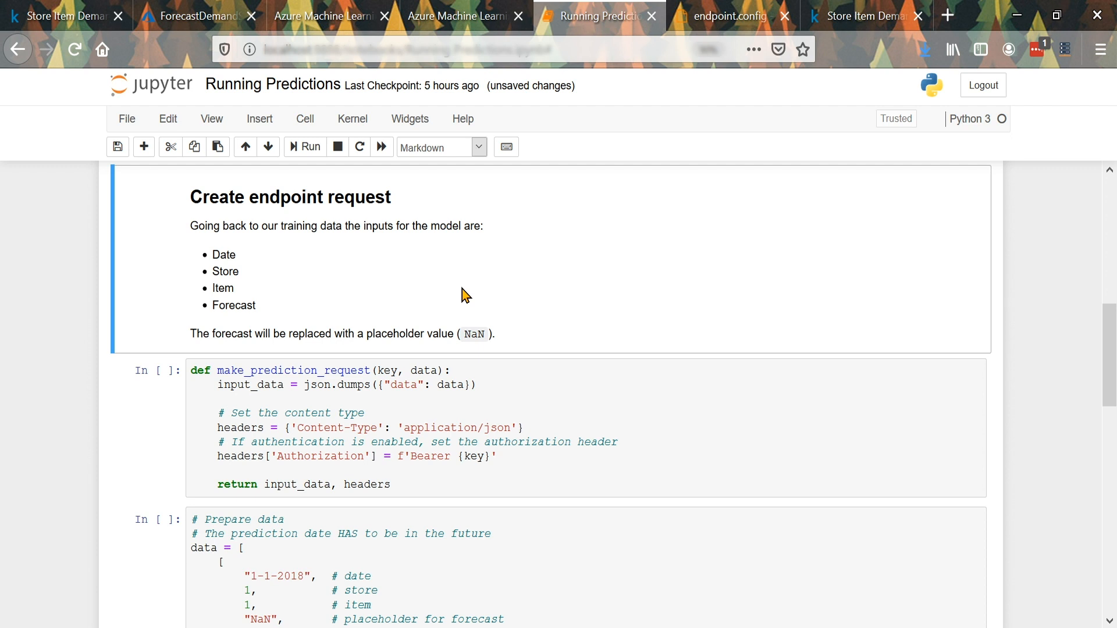
key("shift+Return")
key("shift+Return")
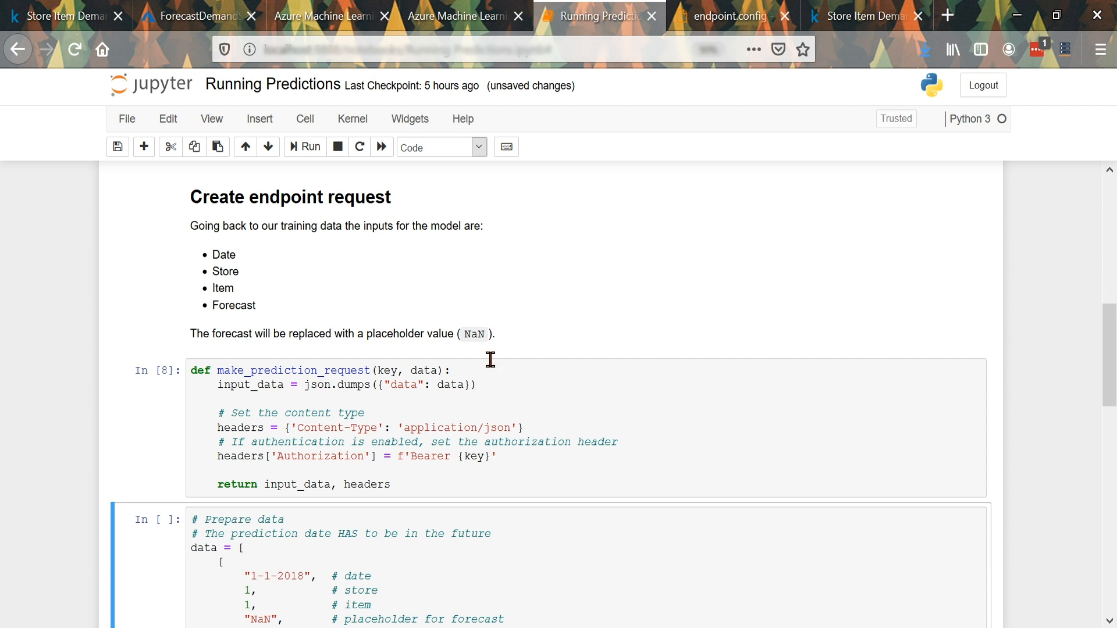
Review the prediction input for 1-1-2018, store 1, item 1 with the NaN placeholder, and run the Prepare data cell
scroll(492, 371, "down", 2)
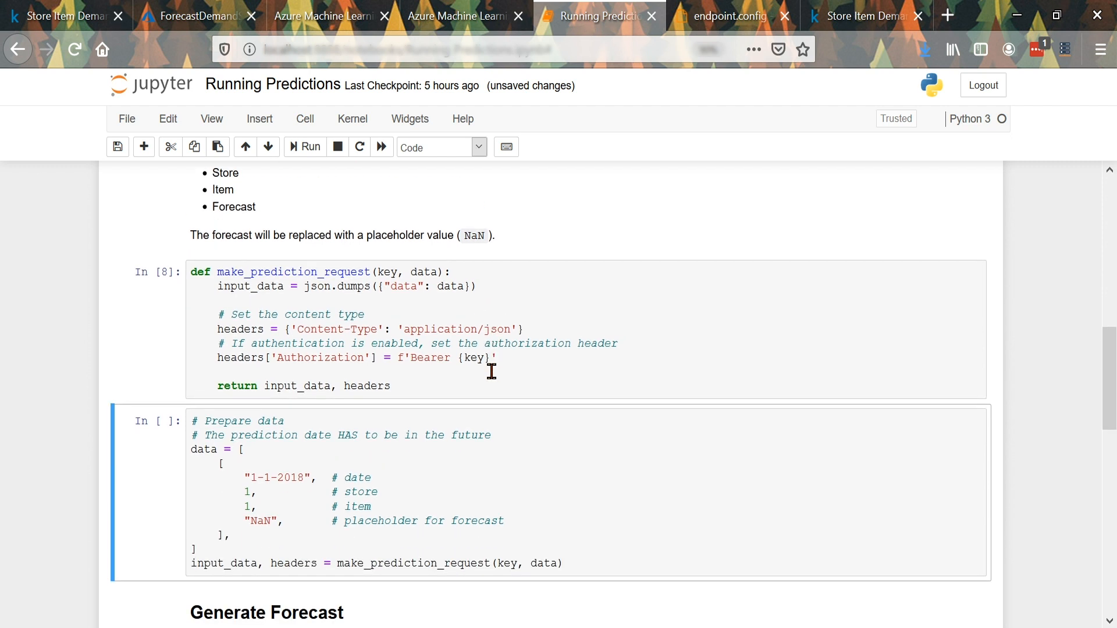
scroll(491, 372, "down", 2)
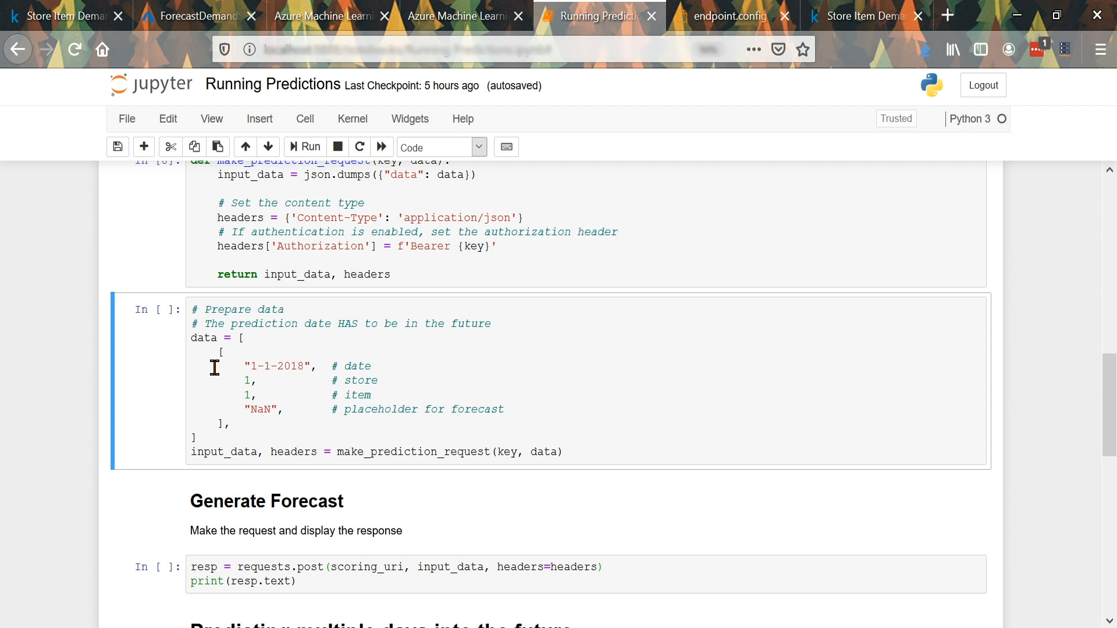
mouse_move(214, 362)
left_mouse_down()
mouse_move(254, 389)
mouse_move(260, 432)
left_mouse_up()
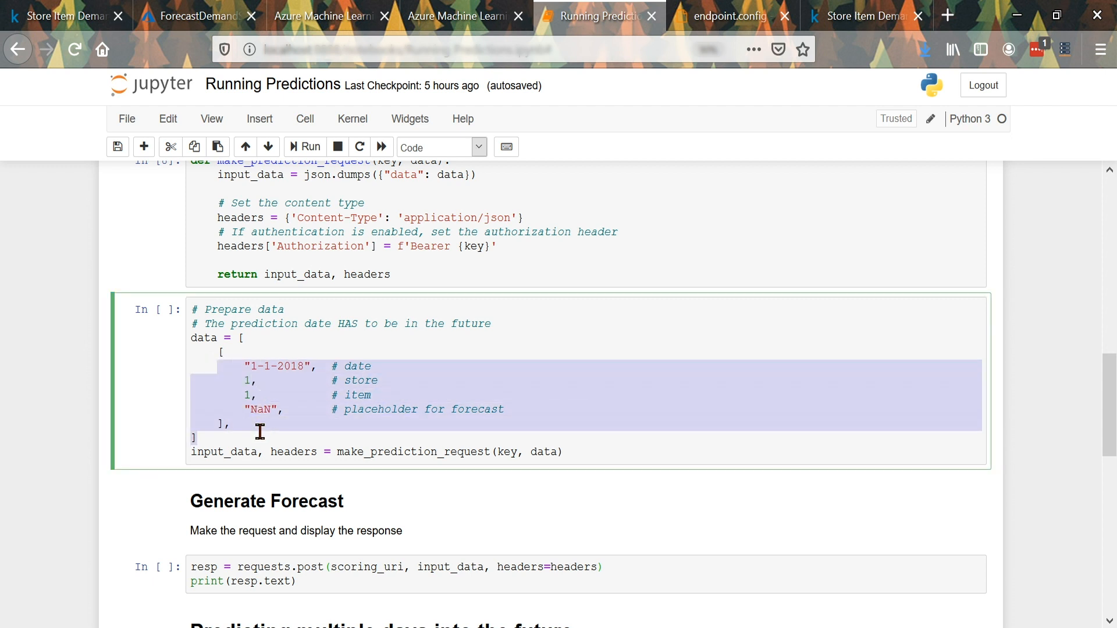
left_click(248, 339)
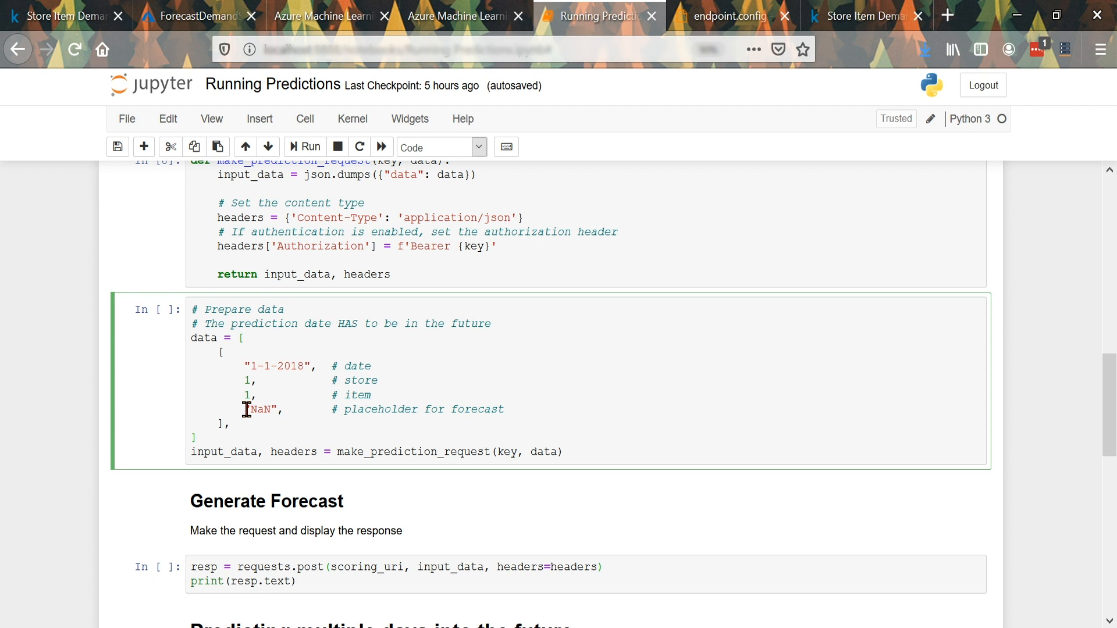
left_click_drag(241, 409, 279, 409)
left_click(357, 403)
key("shift+Return")
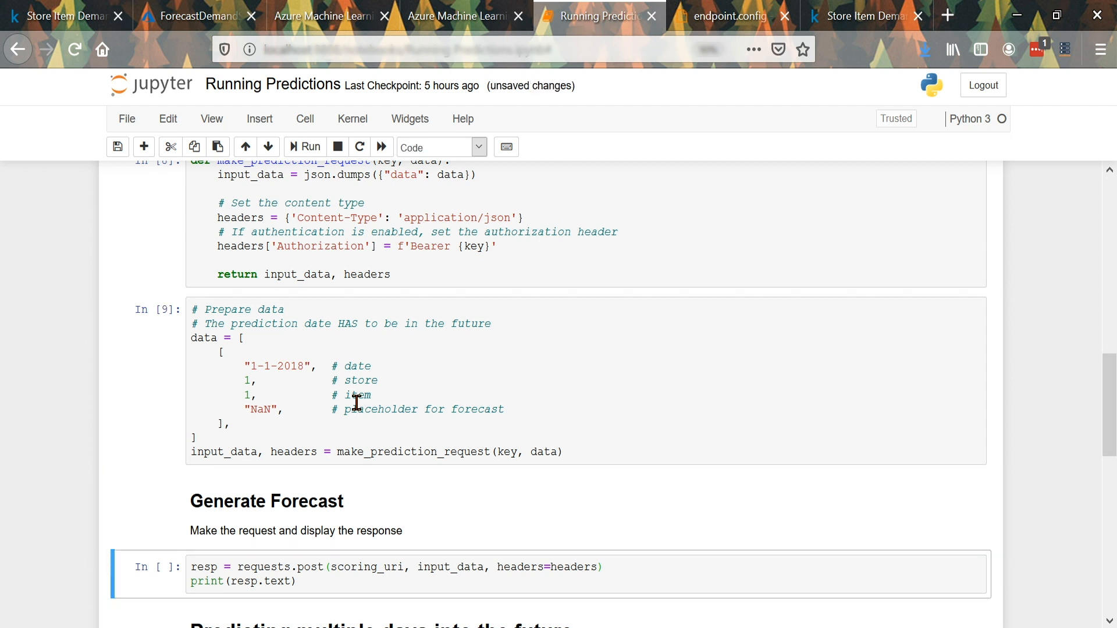
Run the Generate Forecast cell to send the request to the endpoint, and inspect the forecast value in the response
key("shift+Return")
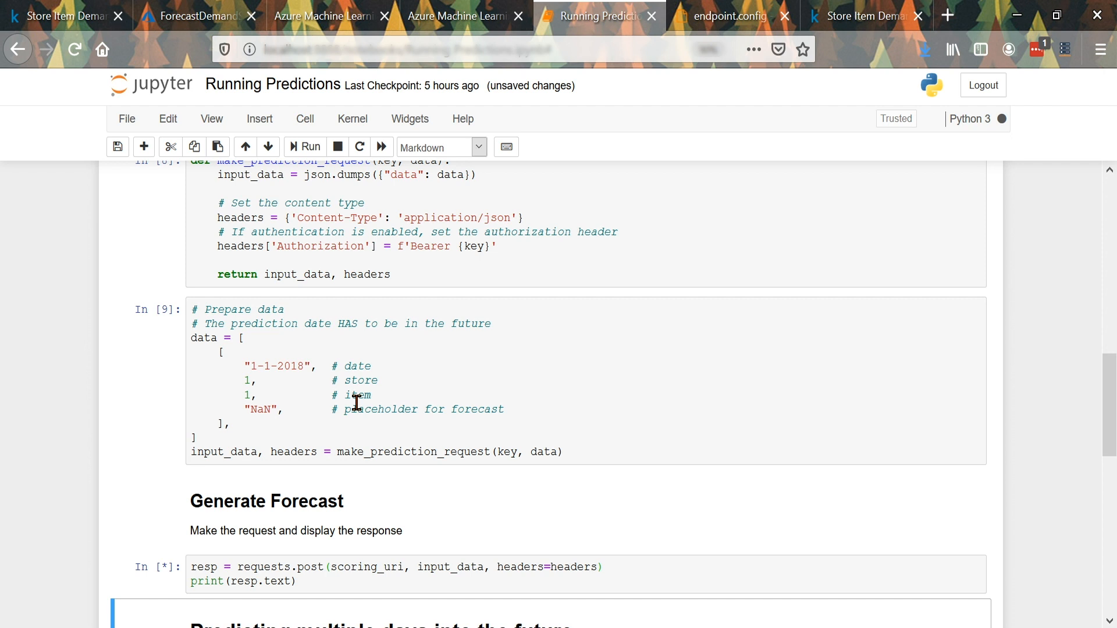
scroll(376, 468, "down", 2)
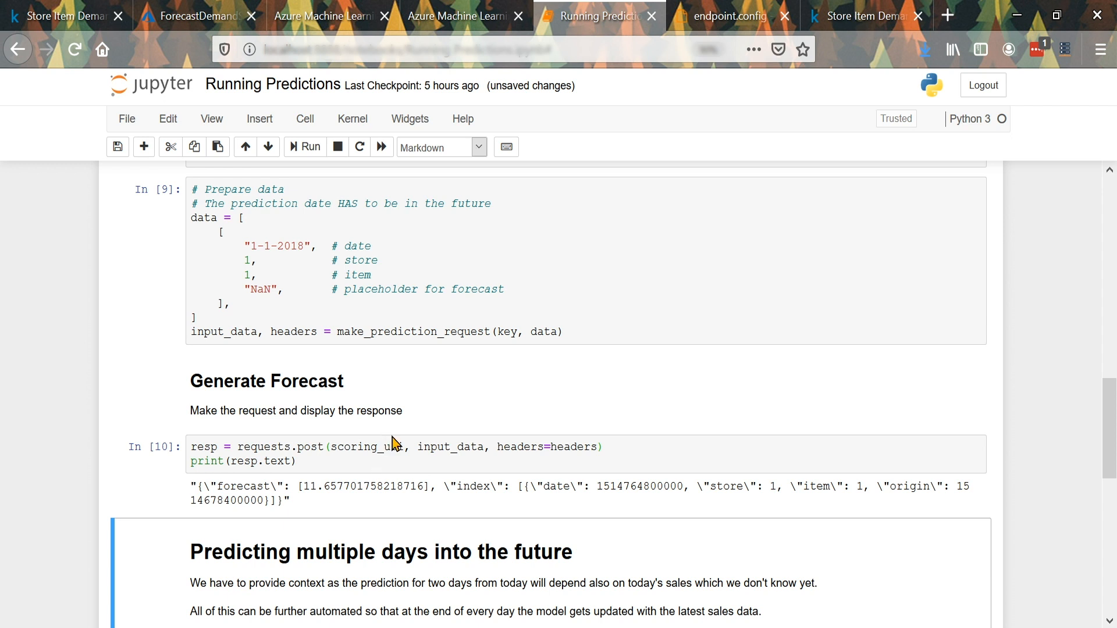
scroll(392, 436, "down", 2)
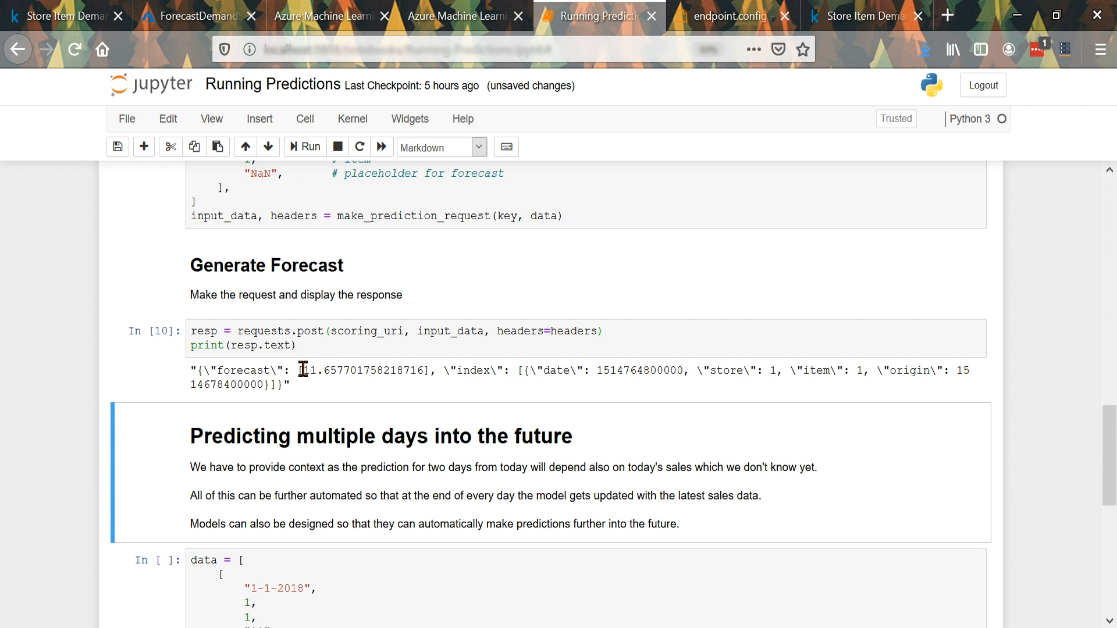
left_click_drag(302, 370, 330, 370)
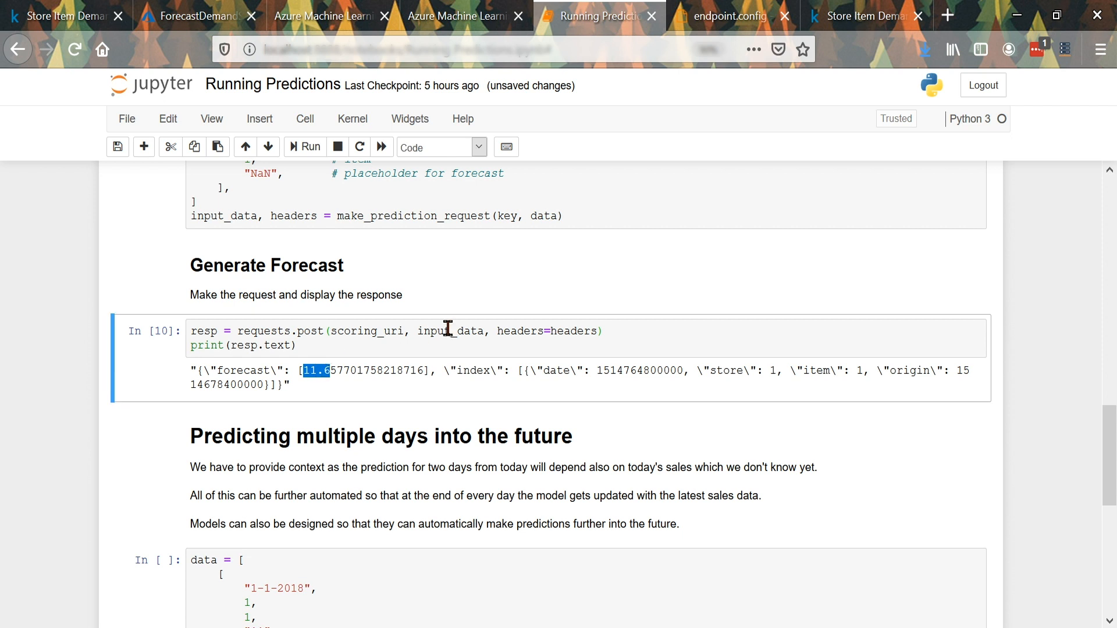
In the multi-day prediction data, set the sales value for 1-1-2018 to 11.65
scroll(448, 328, "down", 5)
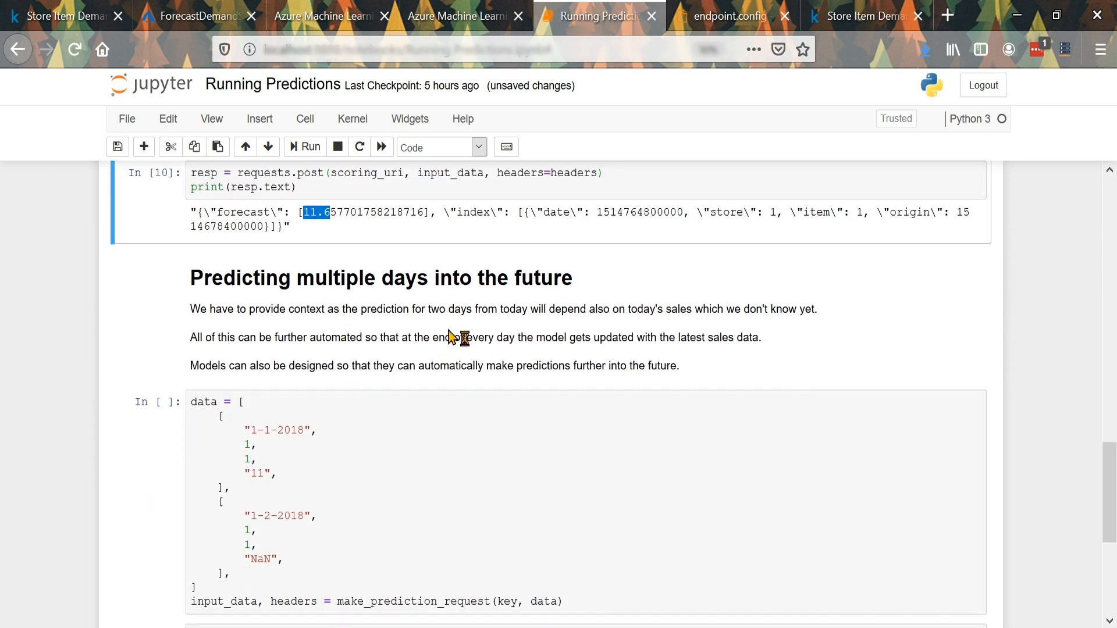
left_click(460, 306)
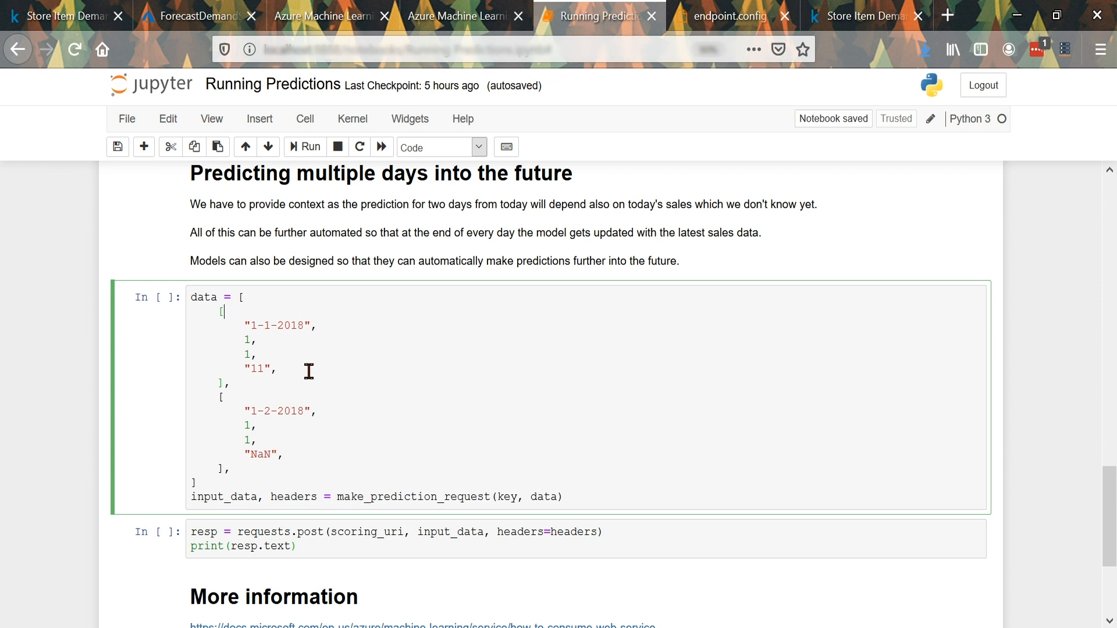
scroll(309, 371, "up", 3)
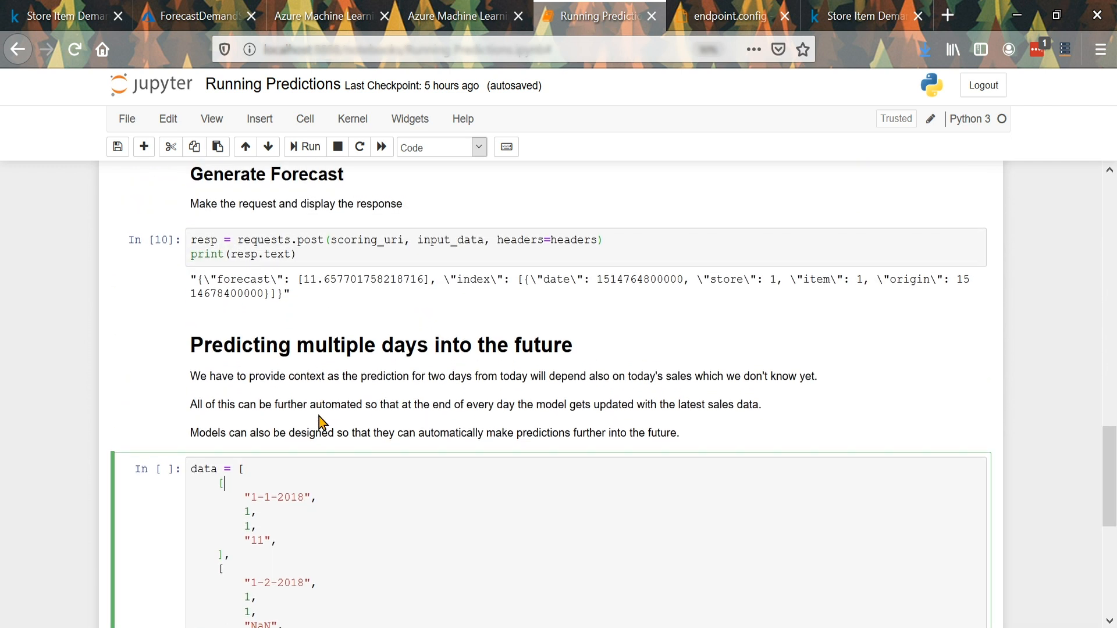
double_click(272, 541)
key("Left")
type(".65")
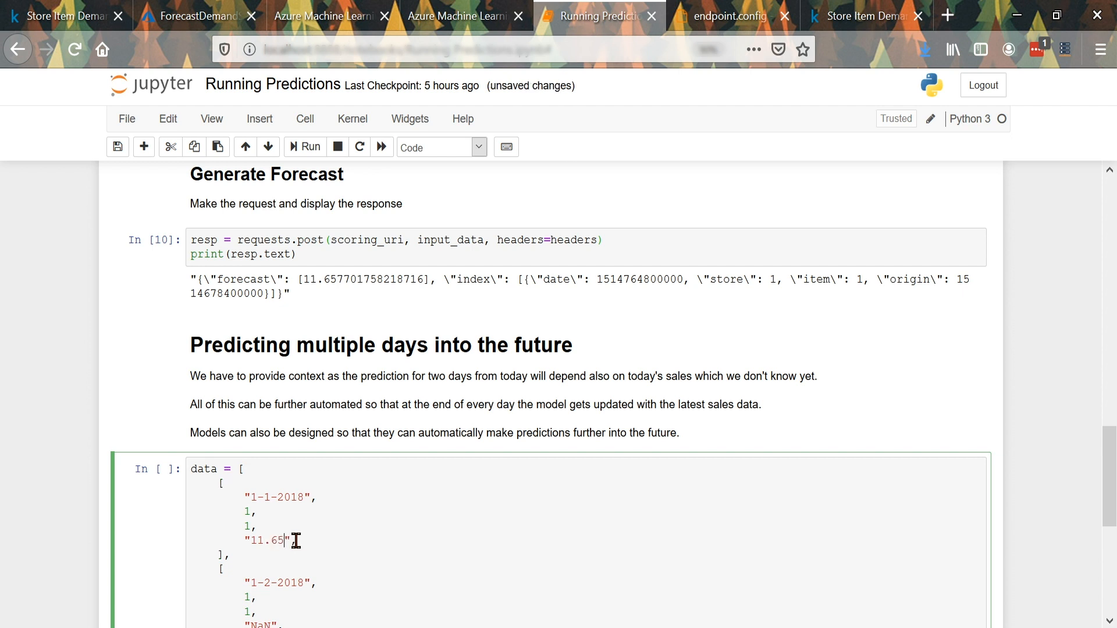
Run the multi-day data cell and the request cell after it to forecast sales for 1-2-2018
scroll(342, 531, "down", 2)
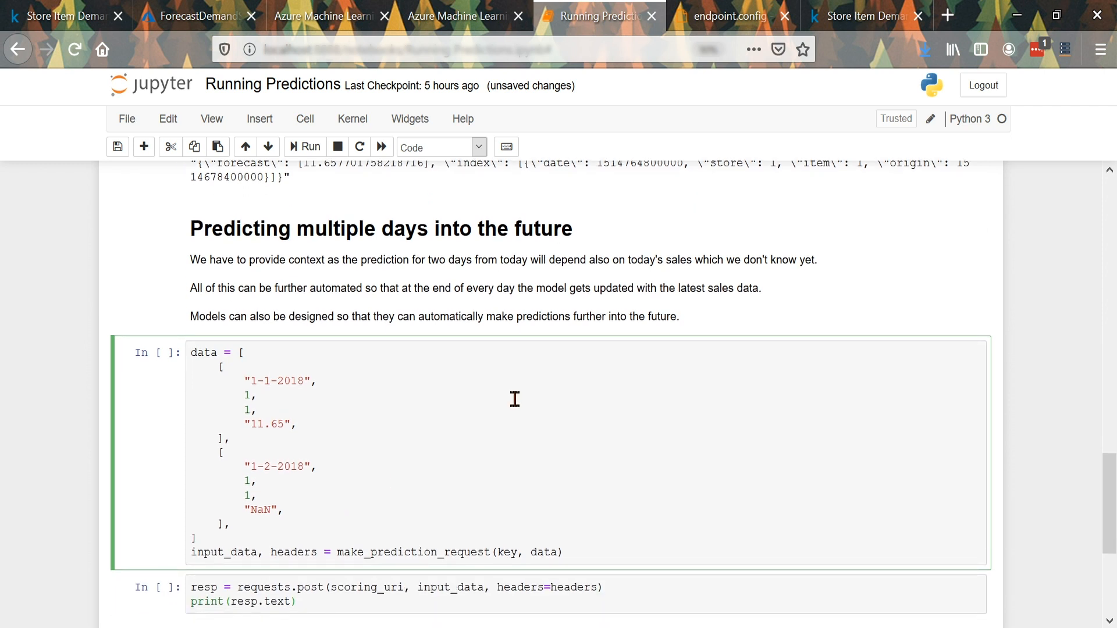
scroll(514, 399, "down", 1)
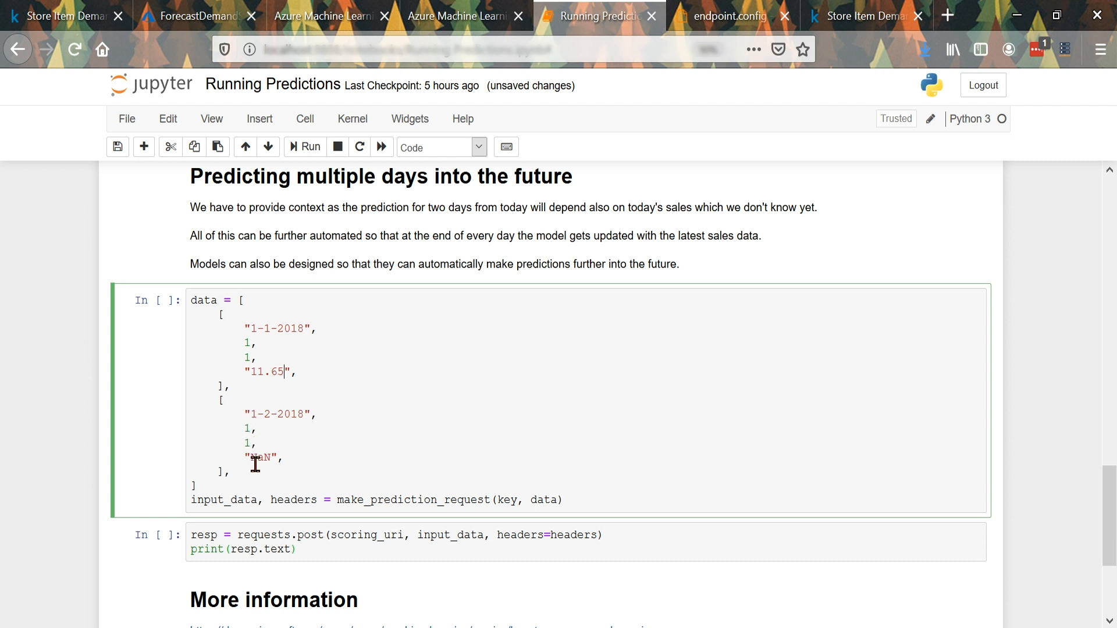
key("shift+Return")
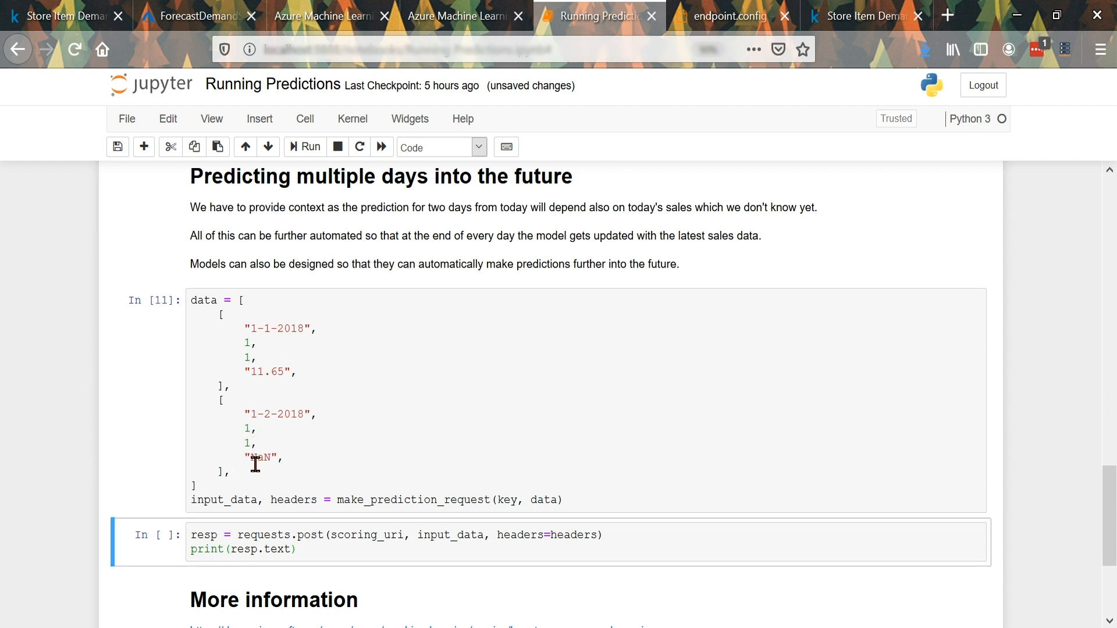
key("shift+Return")
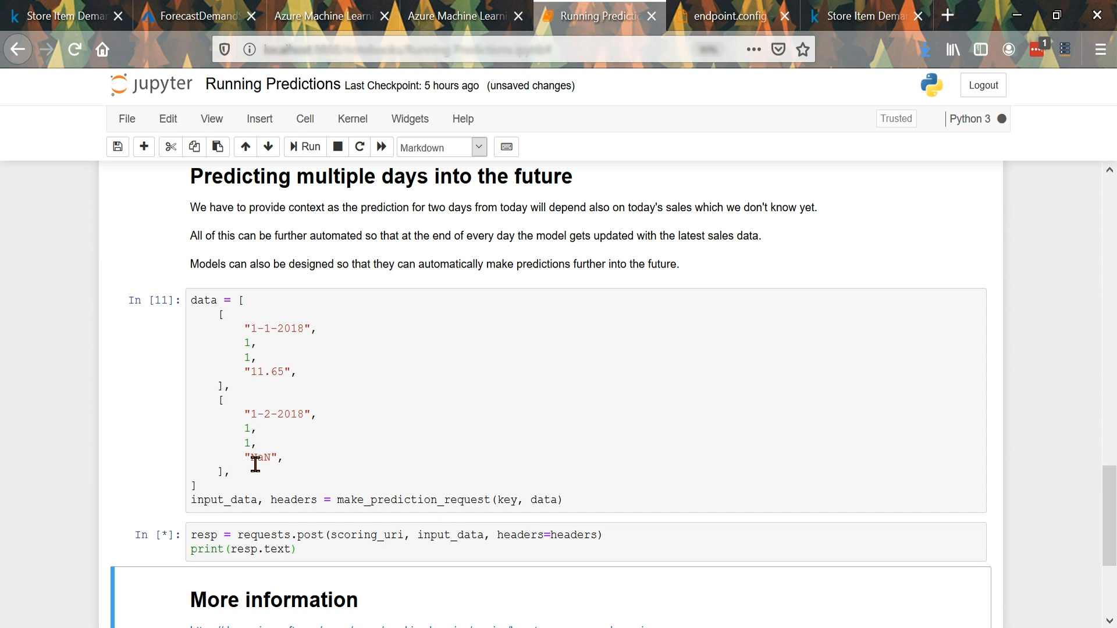
Examine the two-day forecast response against its input data and the earlier single-day forecast
scroll(255, 465, "down", 2)
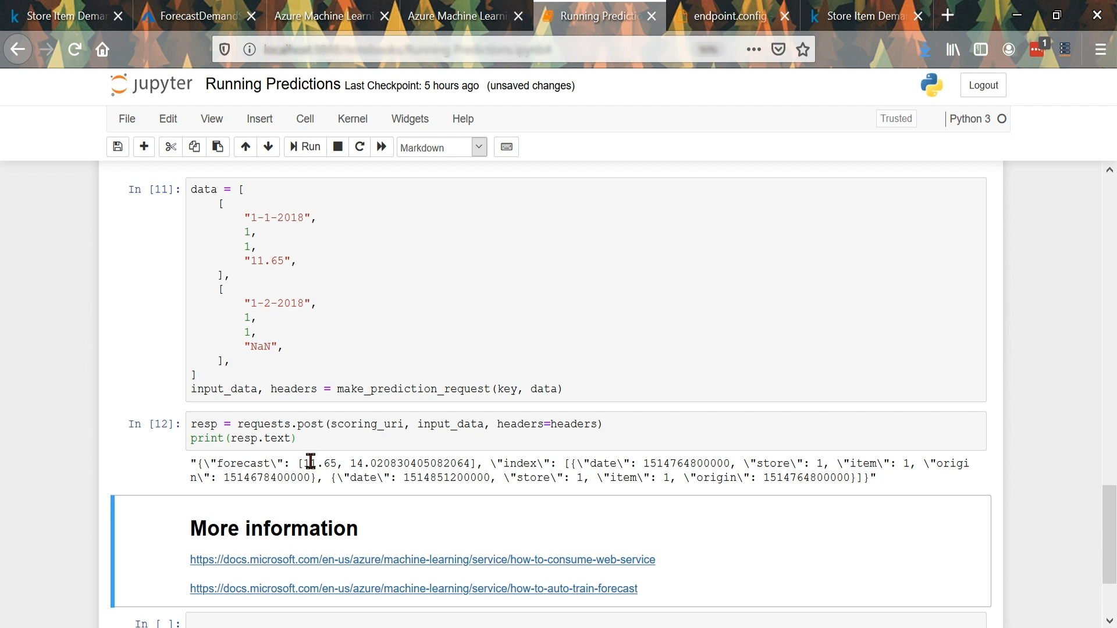
scroll(347, 369, "up", 3)
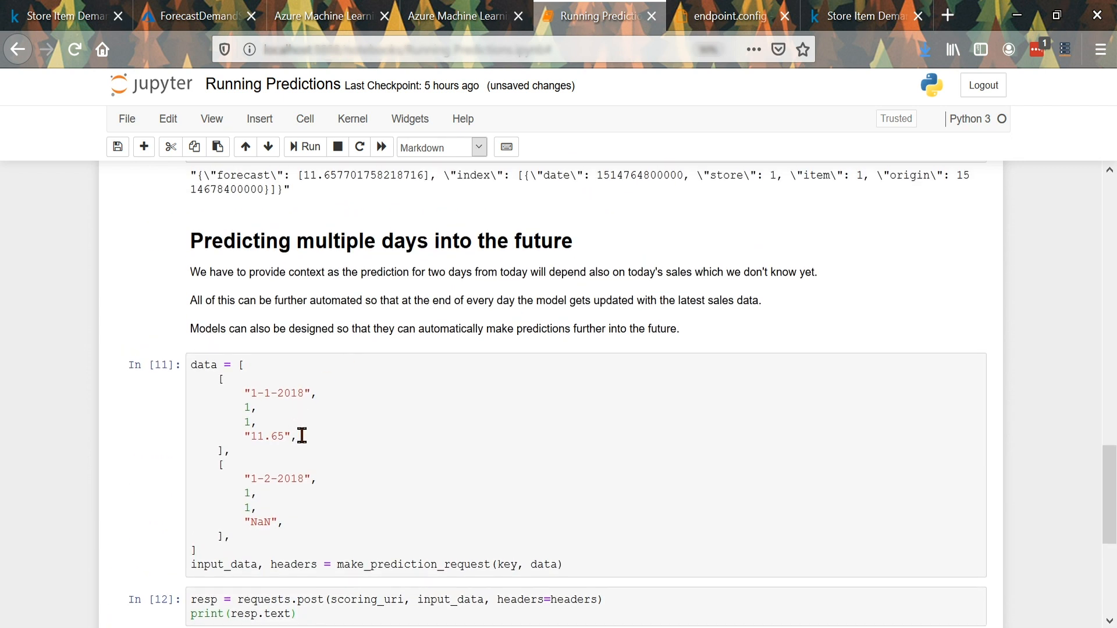
scroll(302, 436, "down", 1)
left_click(301, 434)
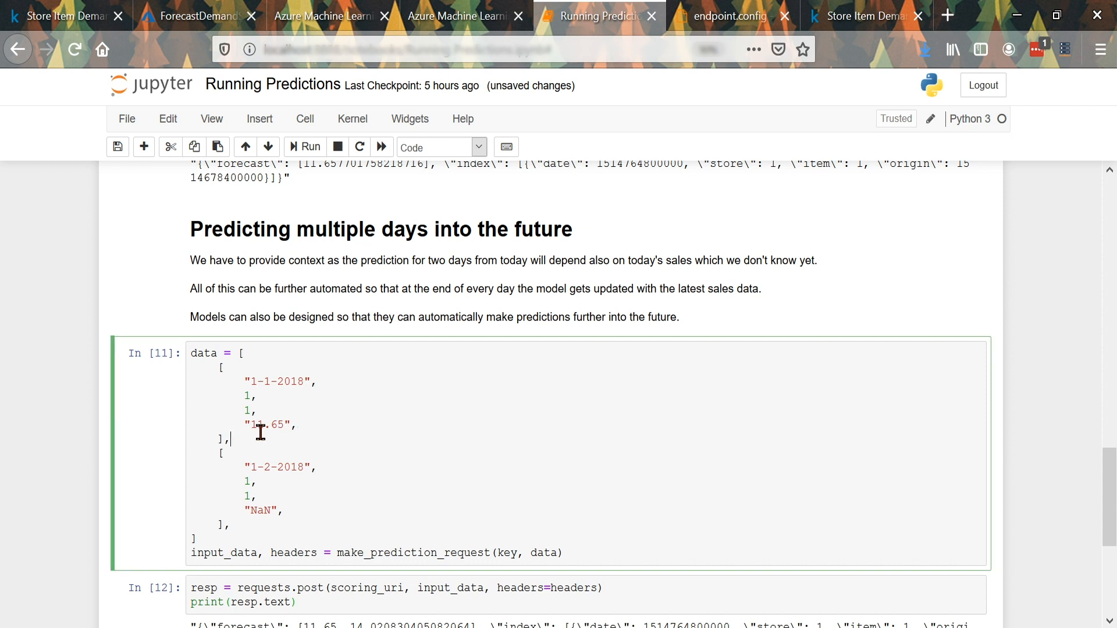
scroll(245, 432, "down", 4)
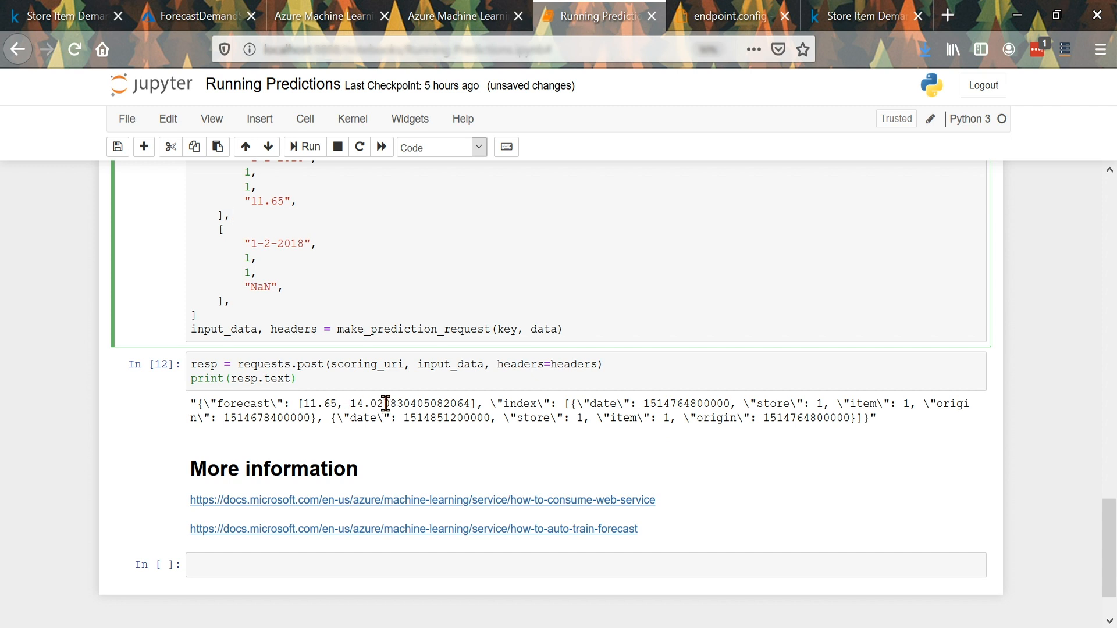
scroll(368, 404, "up", 5)
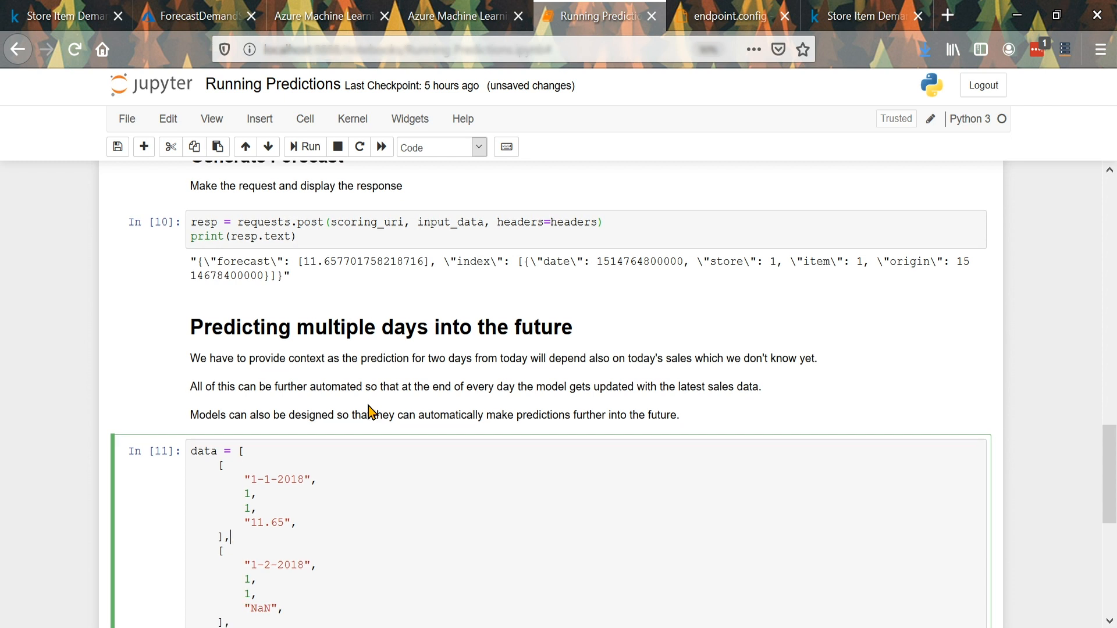
scroll(368, 406, "down", 5)
scroll(368, 403, "down", 1)
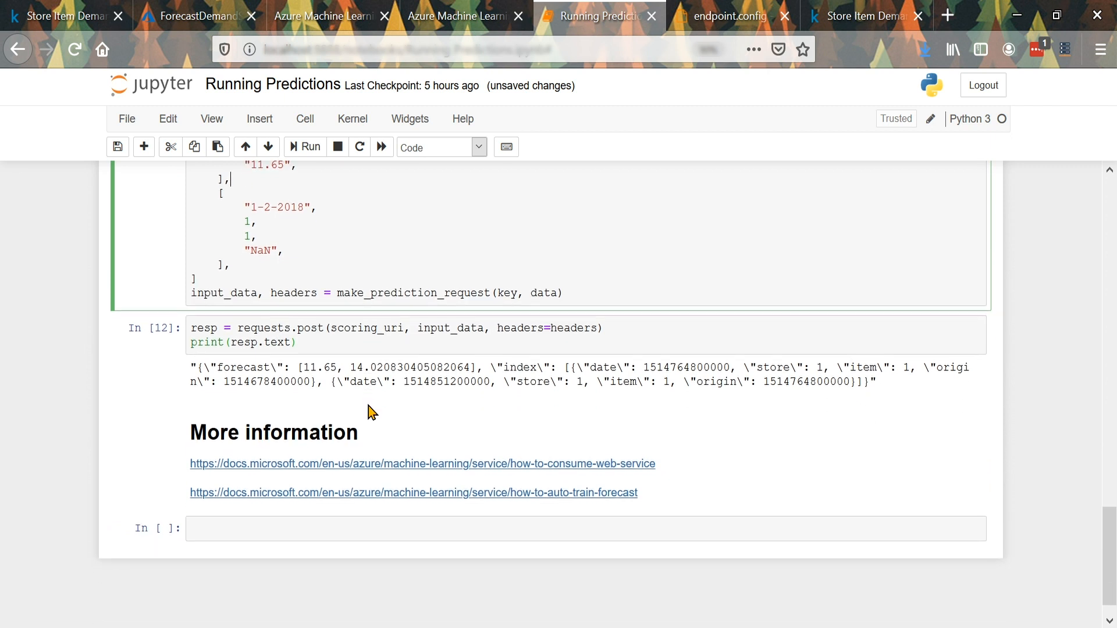